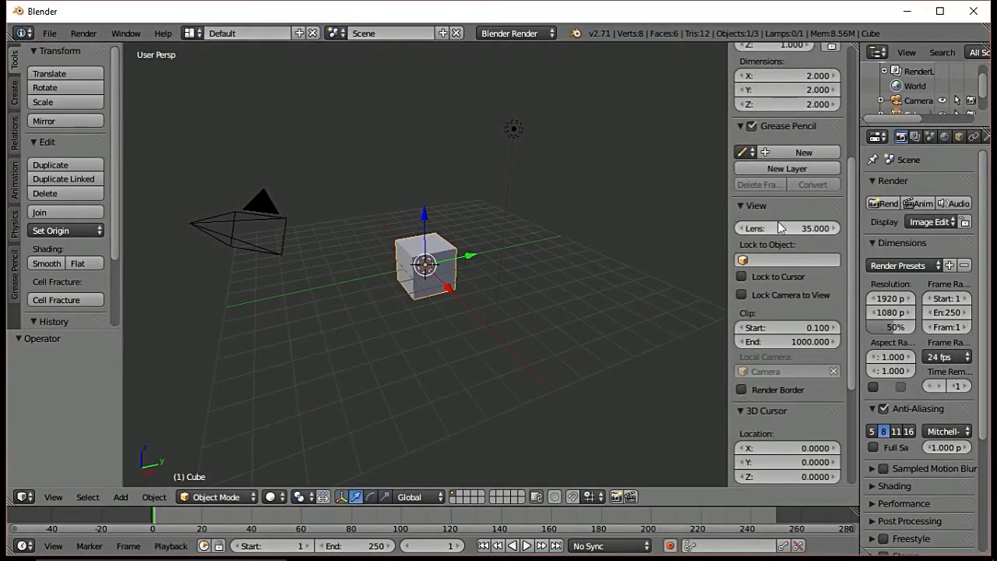
- Start the Screencast Keys display and bring its settings into view
scroll(781, 228, down, 5)
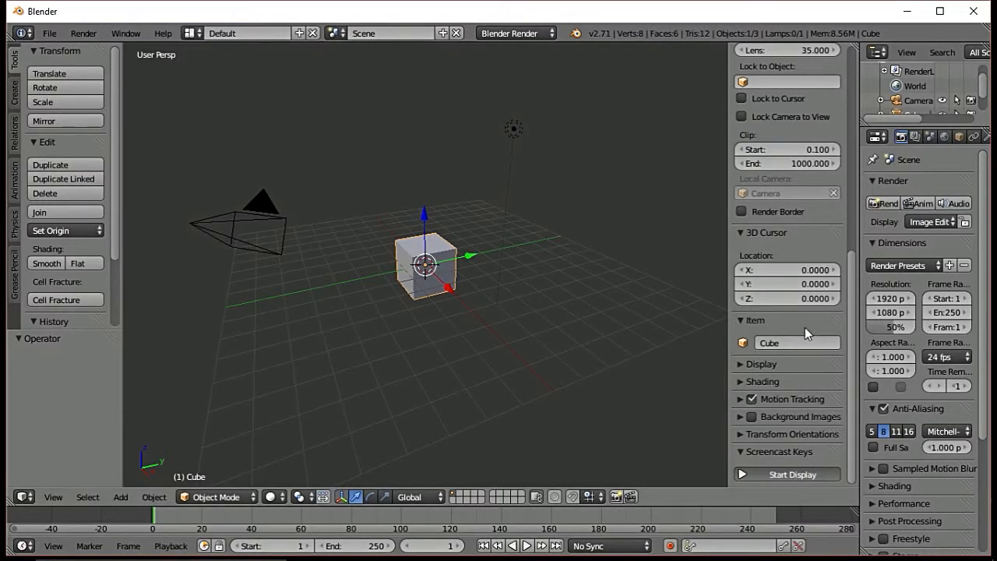
click(787, 473)
scroll(786, 350, down, 8)
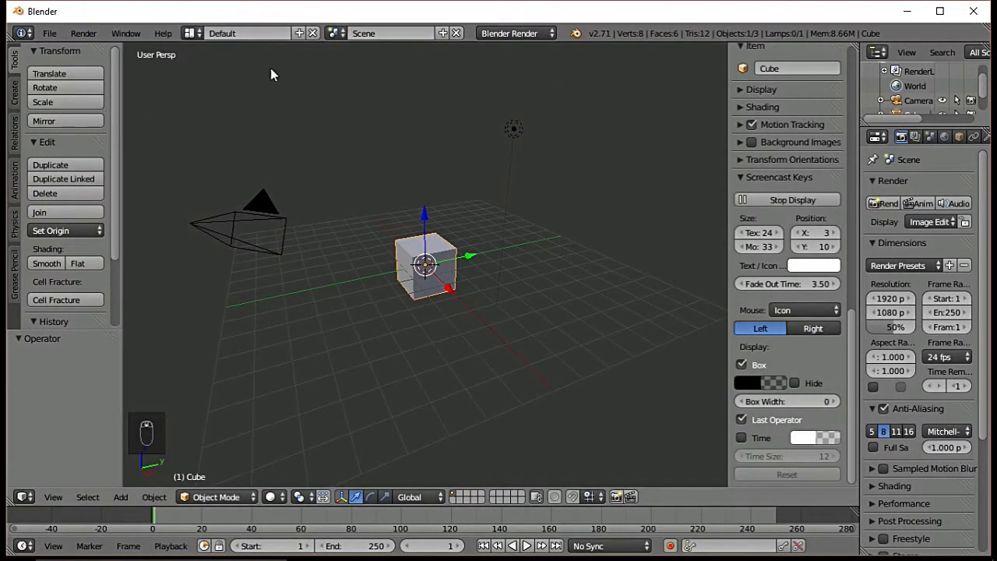
- Set the Screencast Keys text size and mouse icon size to 30 each
click(757, 233)
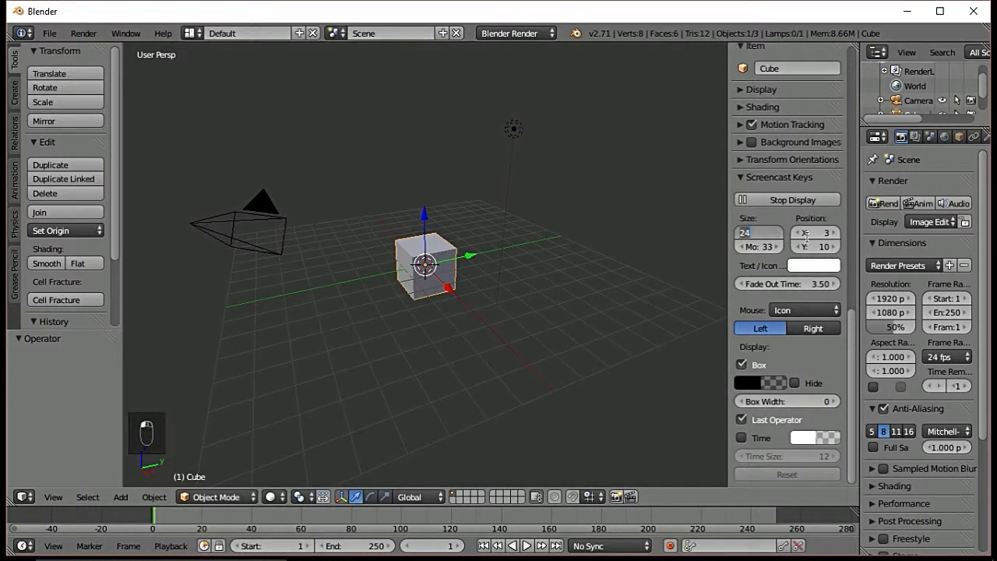
text(309)
key(Tab)
text(490)
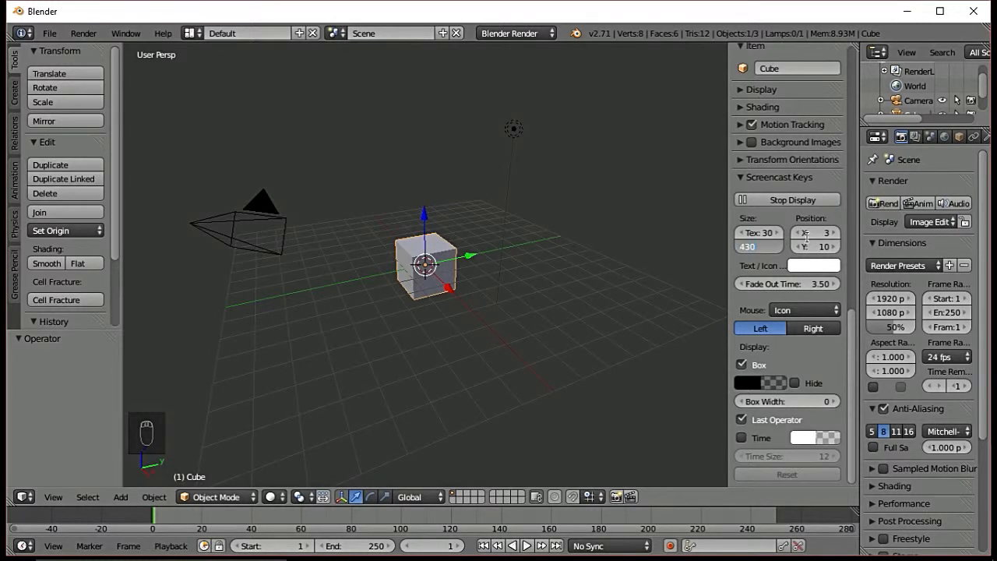
key(BackSpace)
key(BackSpace)
key(BackSpace)
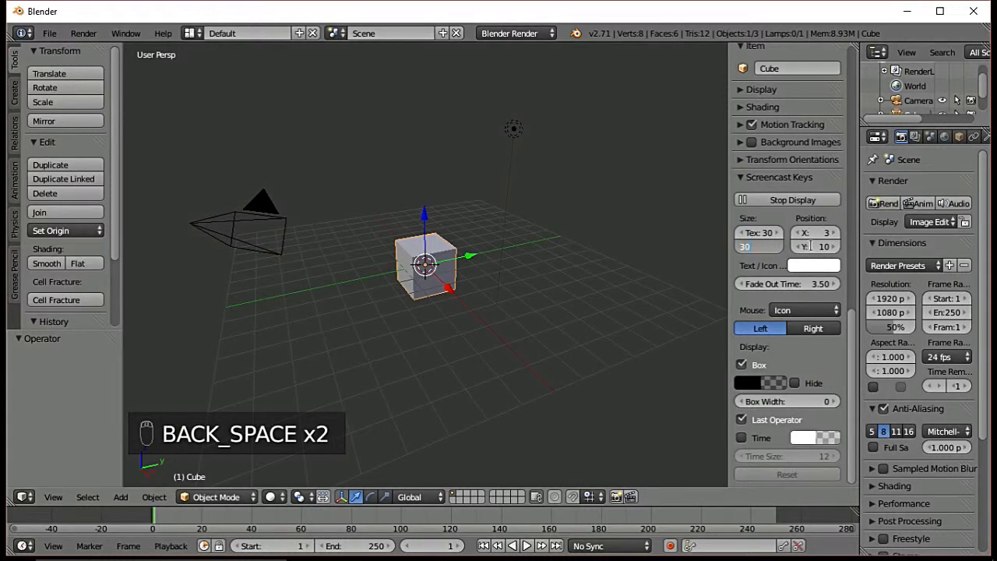
- Set the position of the Screencast Keys display to X 0 and Y 0
click(818, 232)
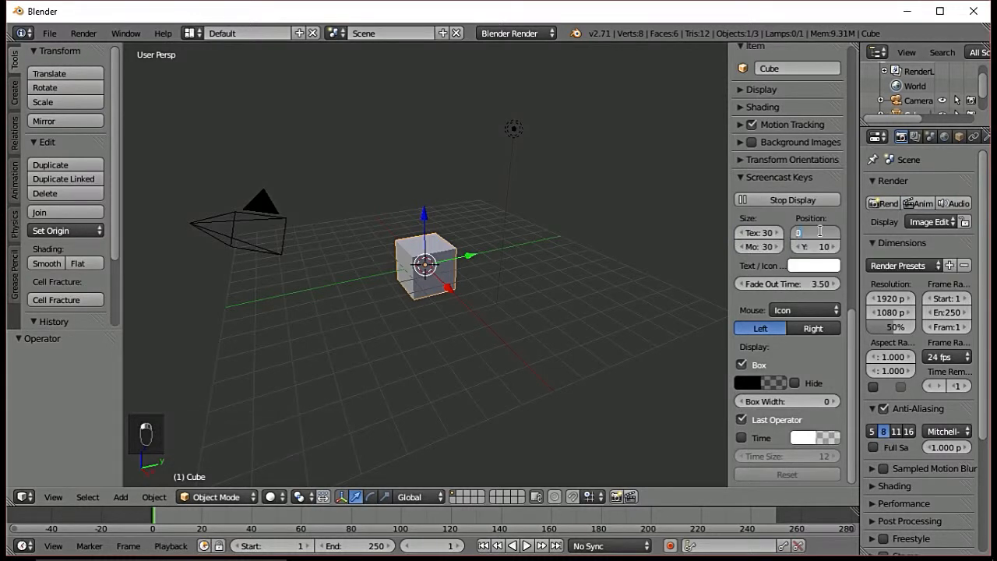
key(Tab)
key(Return)
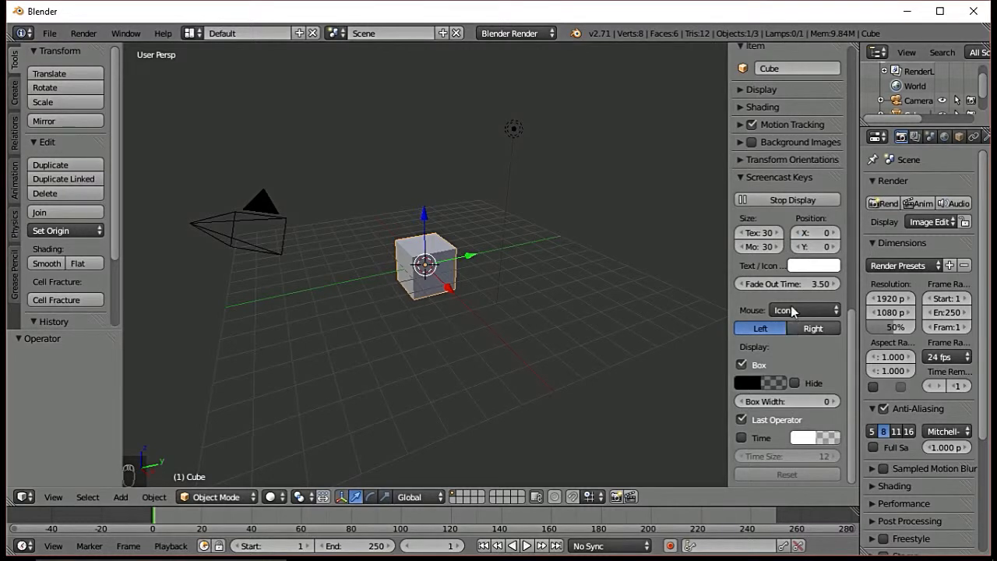
- Change the Screencast Keys mouse display from Icon to Text
click(814, 265)
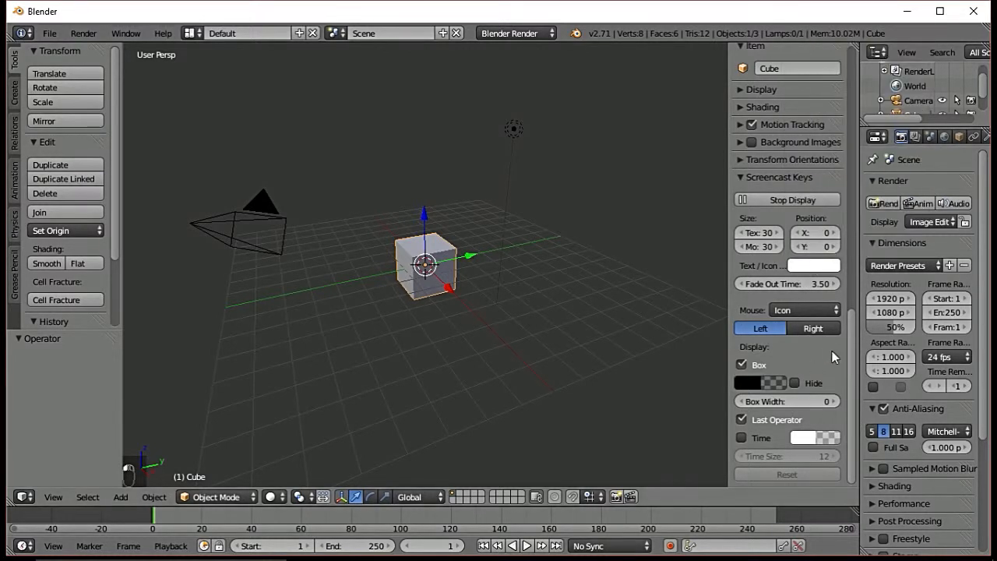
click(814, 310)
click(785, 262)
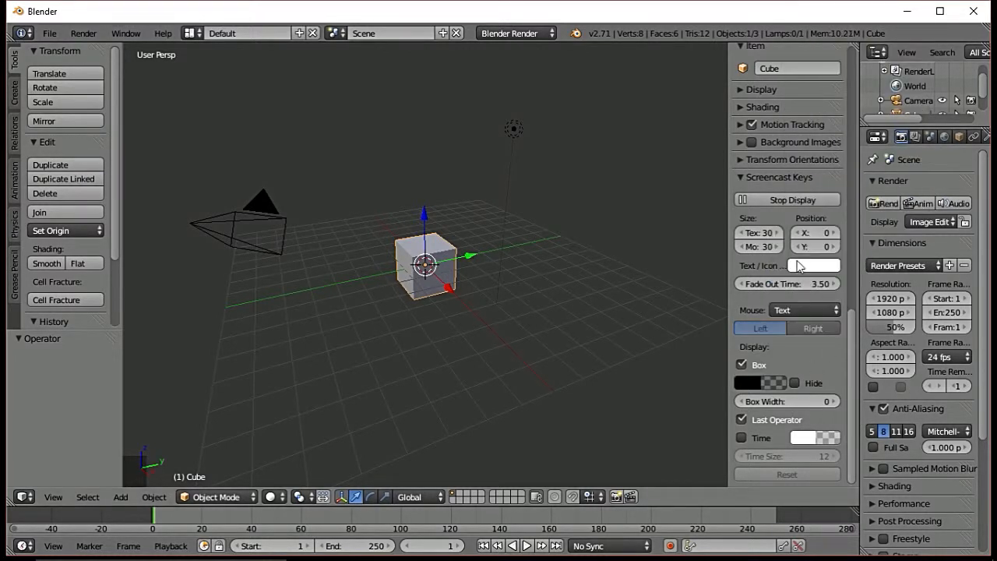
- Move the lamp as a test of the key display and undo the move
right_drag(513, 129, 432, 327)
key(ctrl+z)
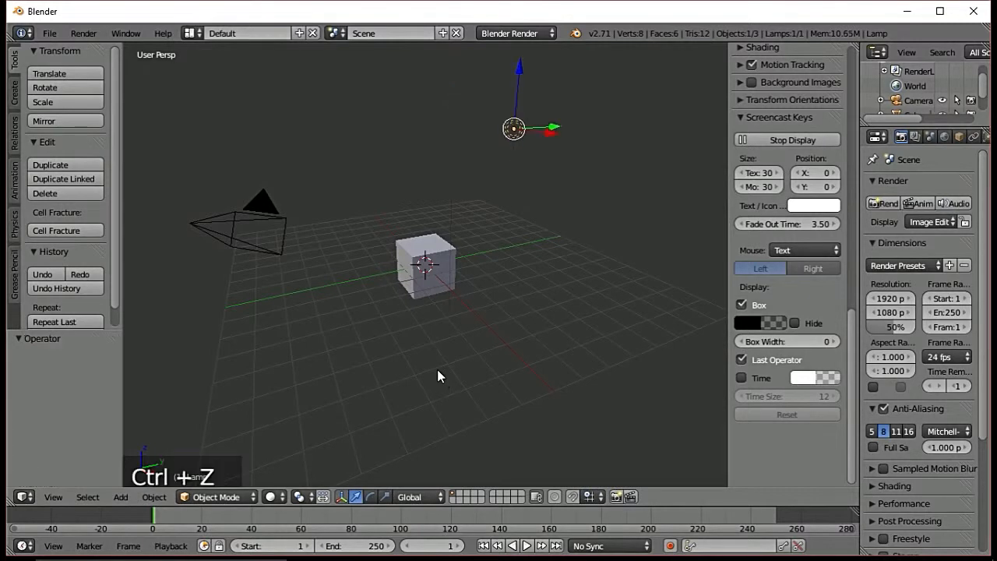
- Adjust the key display's box colour to near black with lower opacity, and enable hiding of the box
click(752, 324)
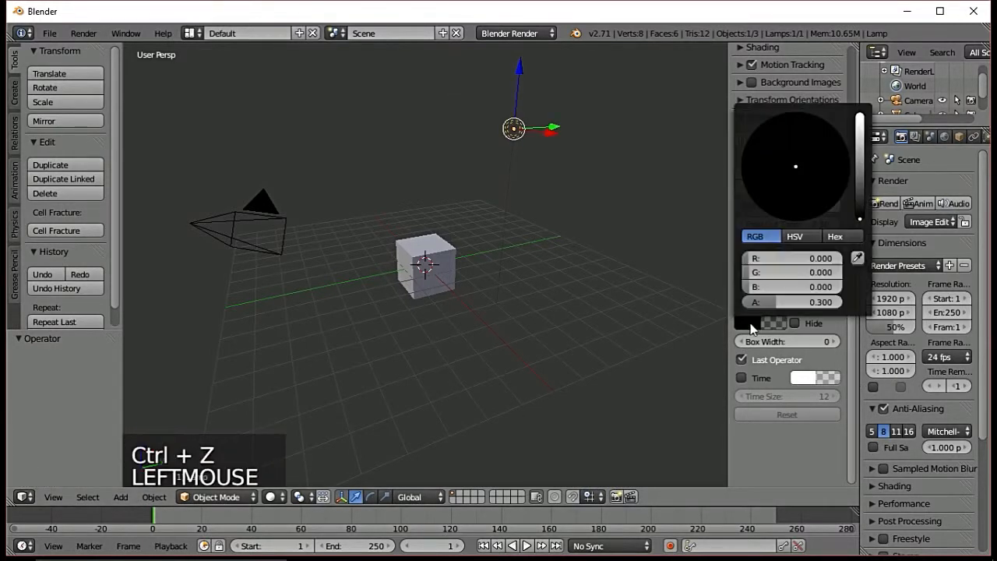
mouse_move(859, 209)
mouse_down()
mouse_move(859, 114)
mouse_move(859, 218)
mouse_up()
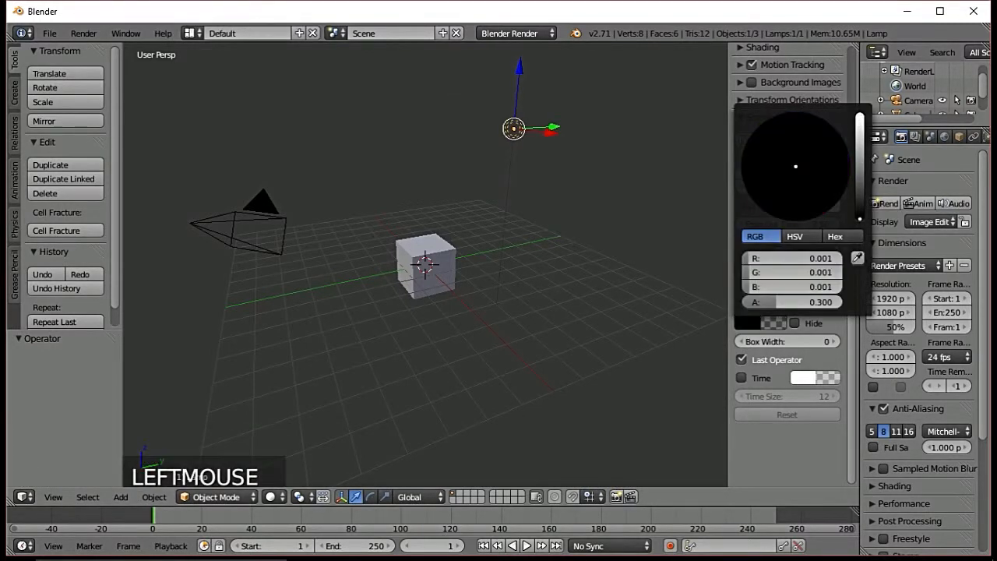
drag(783, 302, 752, 302)
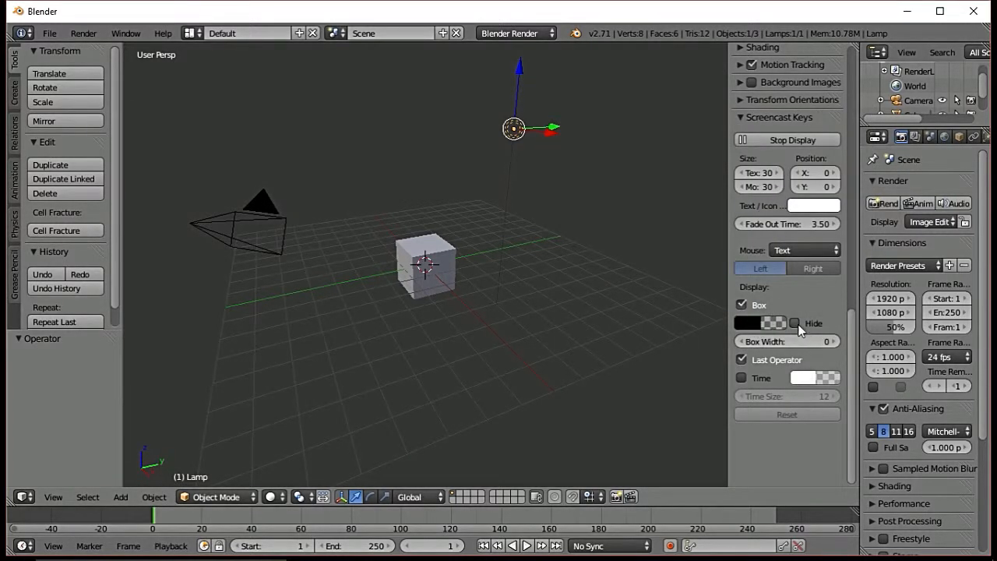
click(795, 323)
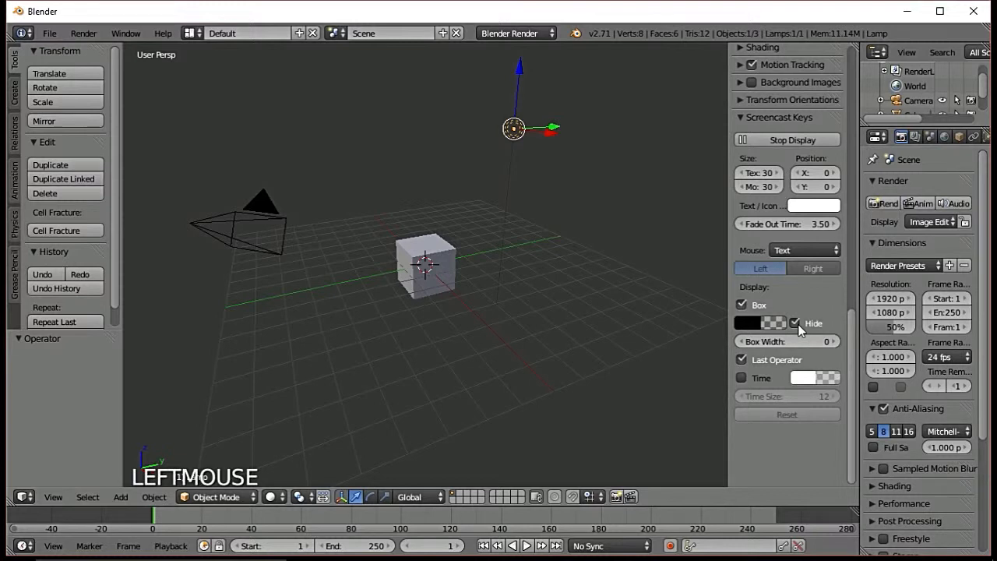
click(796, 324)
click(796, 324)
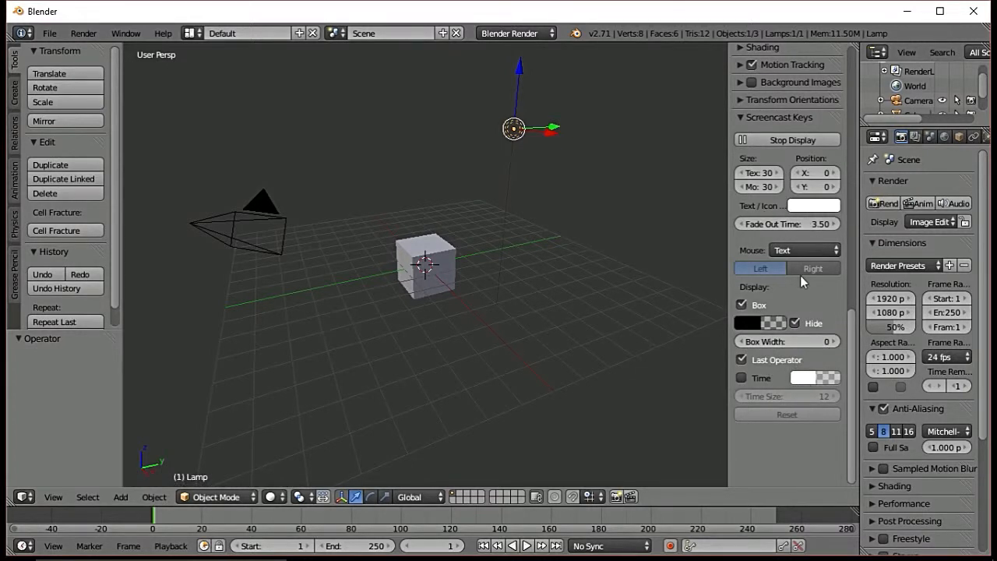
- Set the Screencast Keys text size and mouse size to 20 each
click(759, 173)
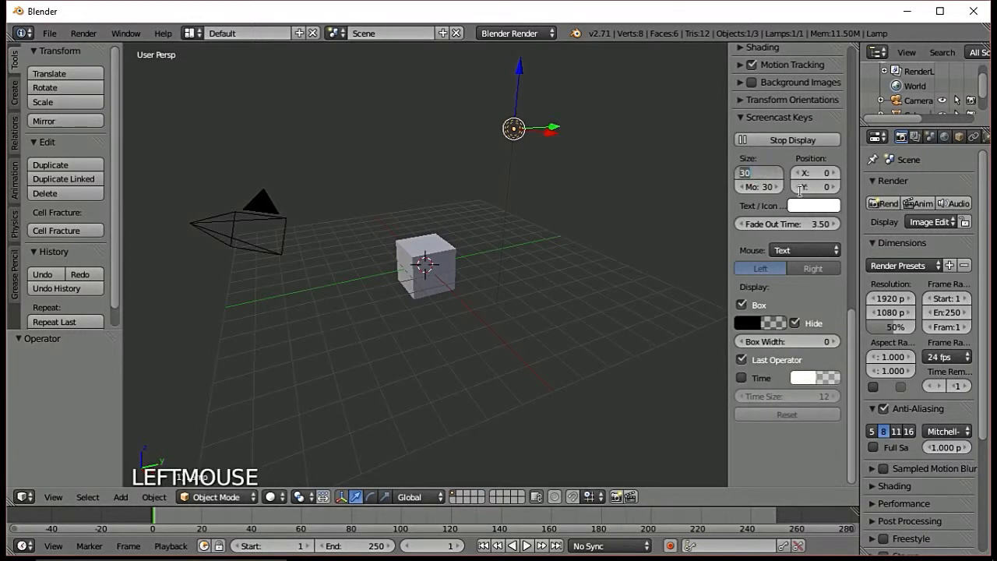
text(20)
key(Tab)
key(BackSpace)
key(BackSpace)
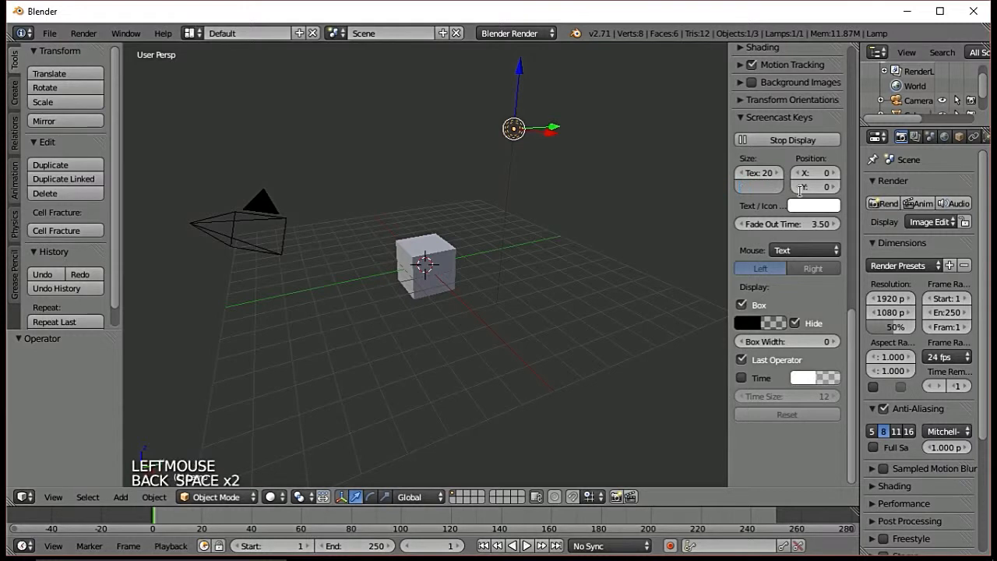
key(Return)
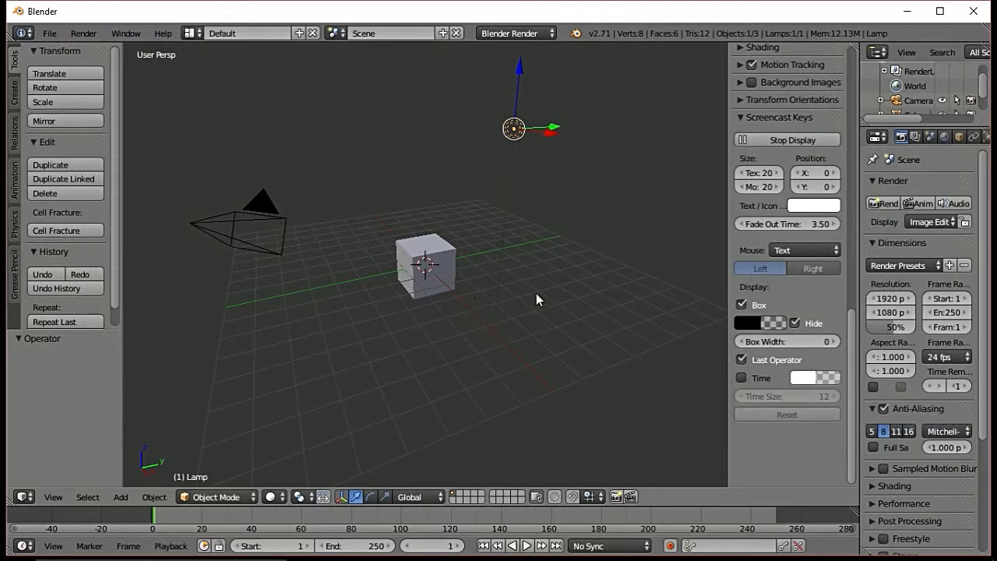
- Hide the 3D view's properties sidebar and widen the column holding the Outliner and Properties editors
key(n)
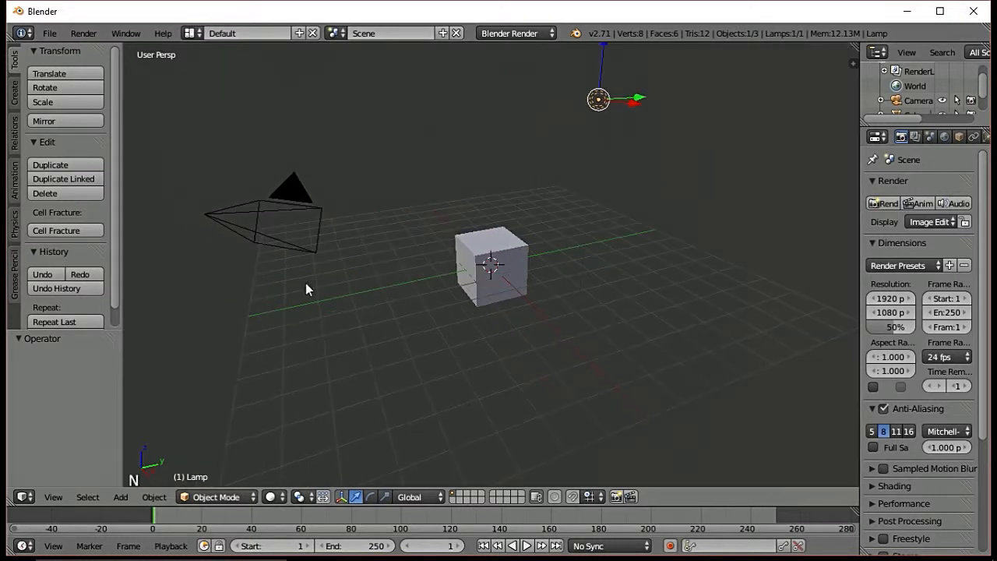
click(861, 180)
drag(860, 180, 793, 180)
click(822, 181)
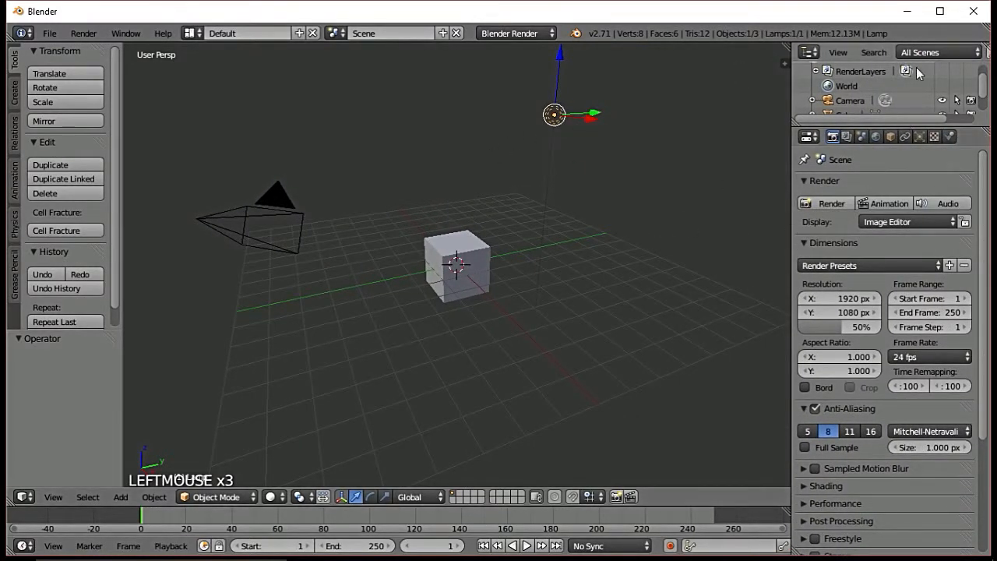
- Change the Outliner area into a second 3D View
click(809, 52)
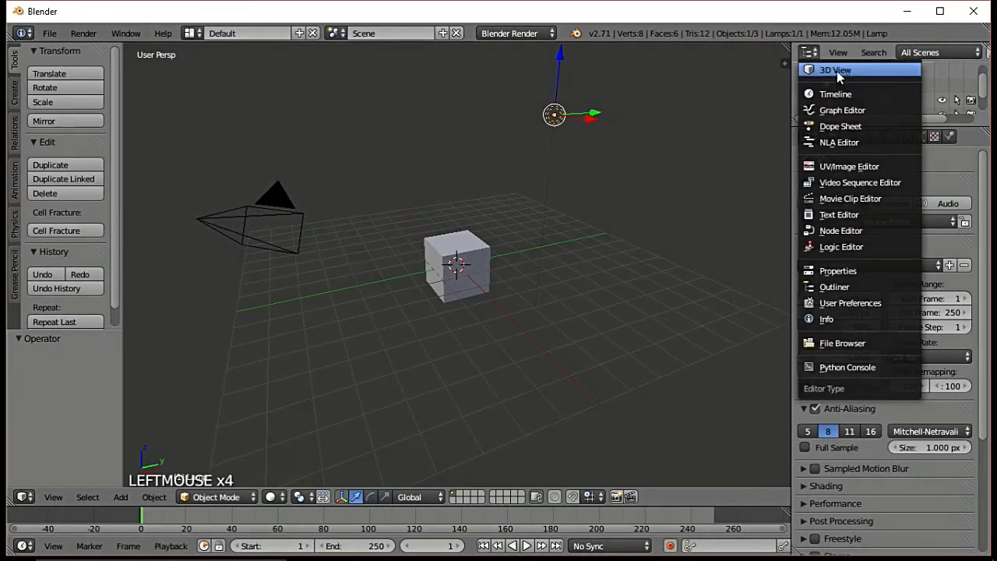
click(837, 71)
click(900, 109)
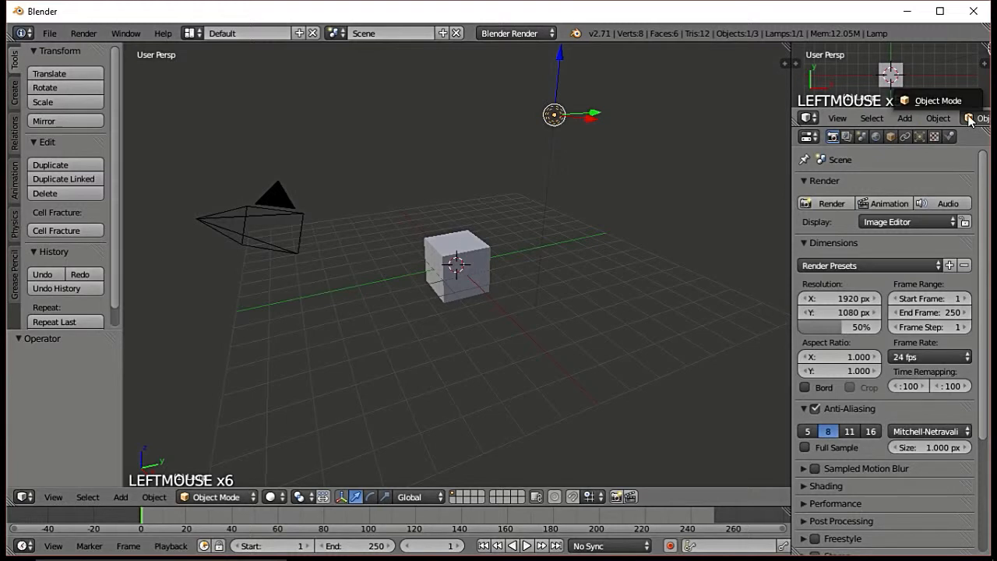
- Set the viewport shading of the small 3D view to Rendered
click(809, 117)
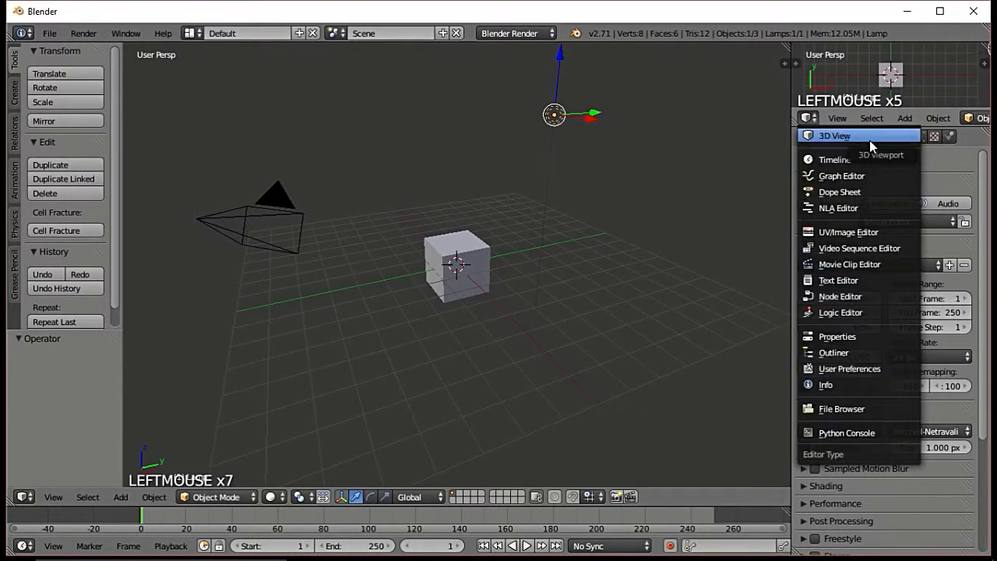
scroll(927, 98, down, 3)
scroll(907, 117, down, 11)
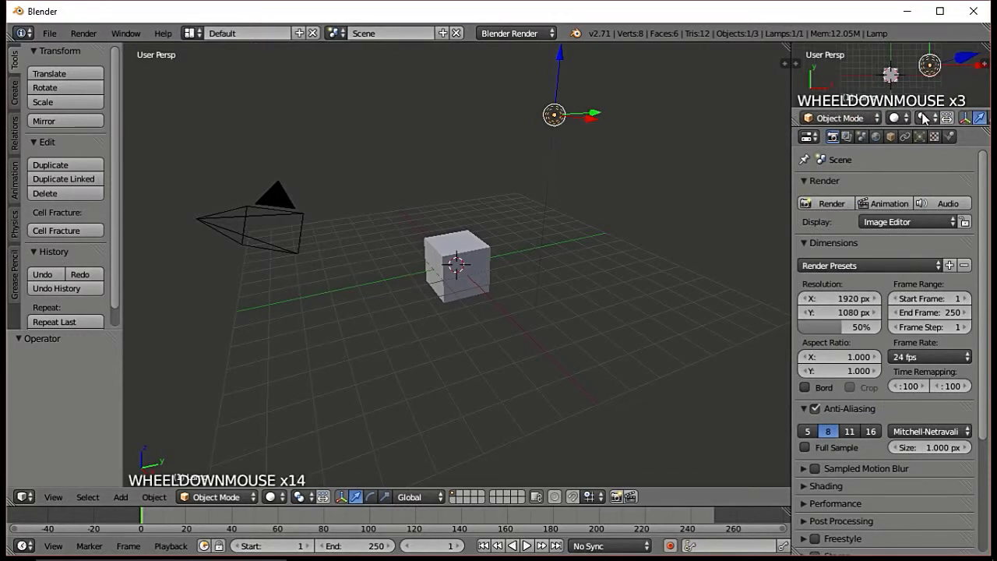
click(898, 118)
click(857, 204)
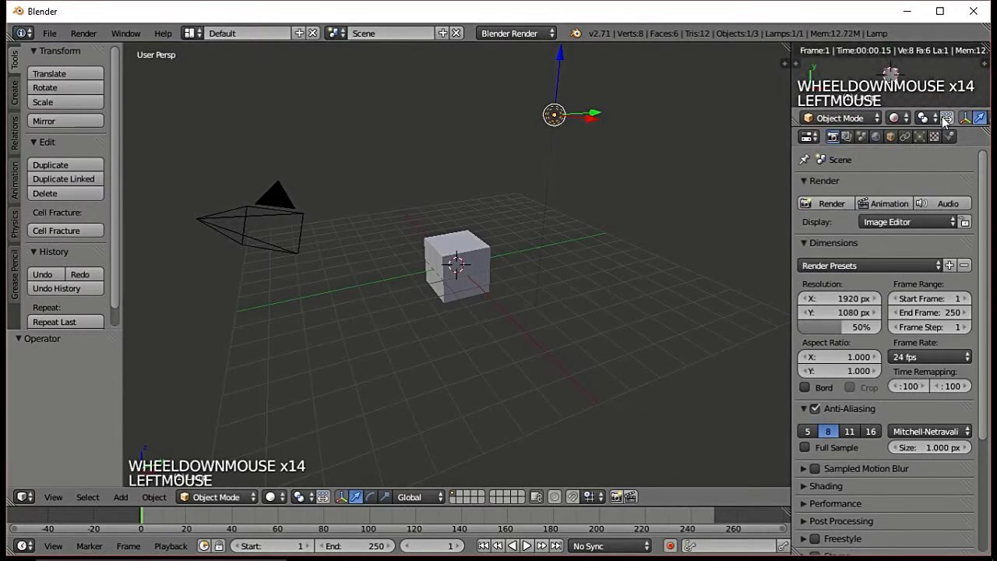
- Hide the header of the small 3D view and make its area taller
drag(927, 110, 926, 159)
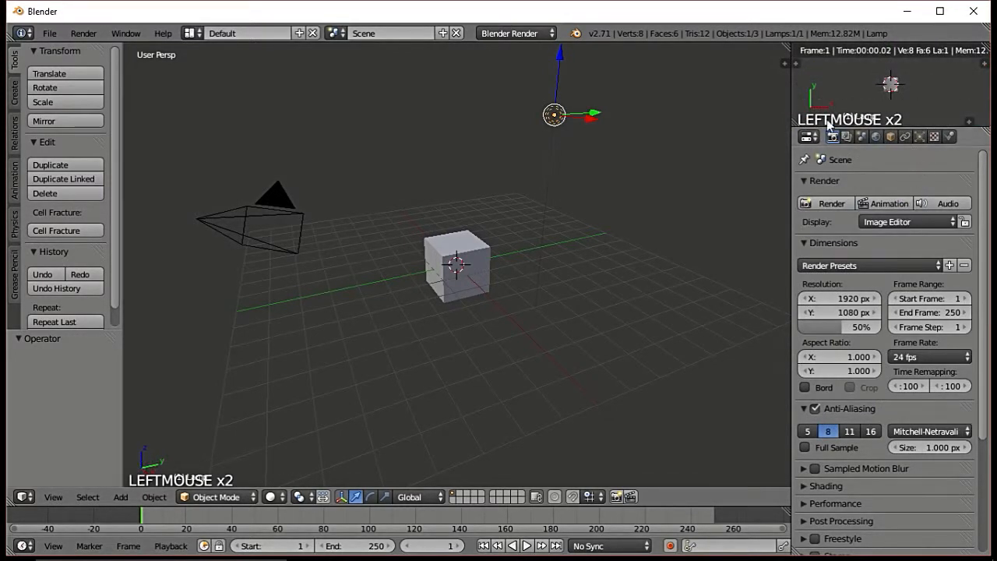
drag(822, 128, 815, 179)
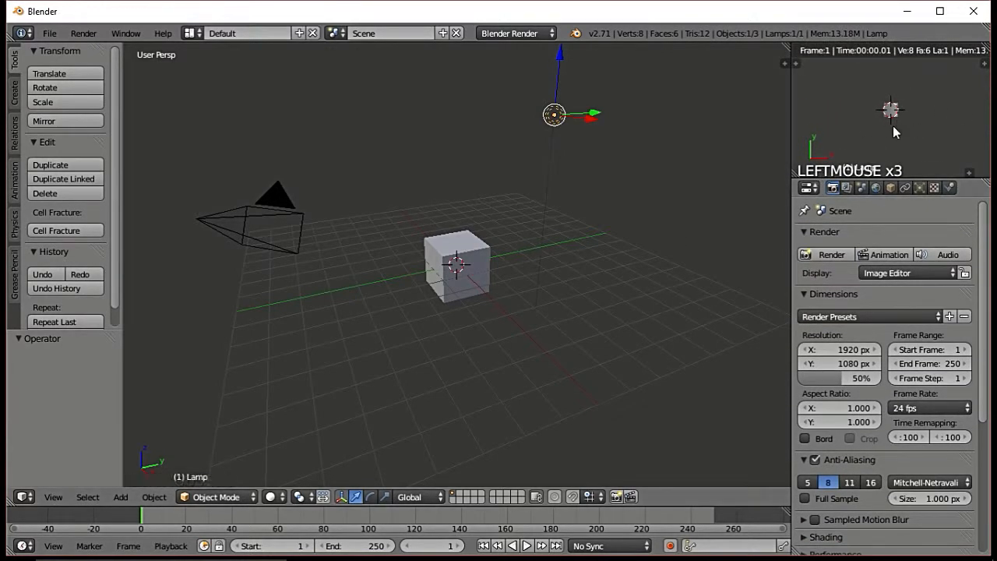
- Switch the small 3D view to the camera view and change the render engine to Cycles Render
key(KP_0)
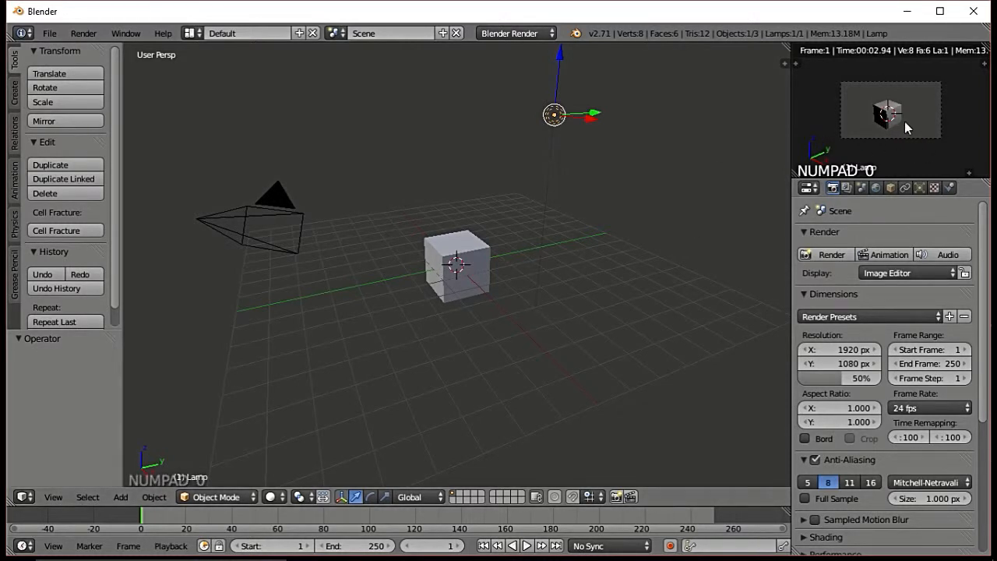
click(511, 32)
click(524, 82)
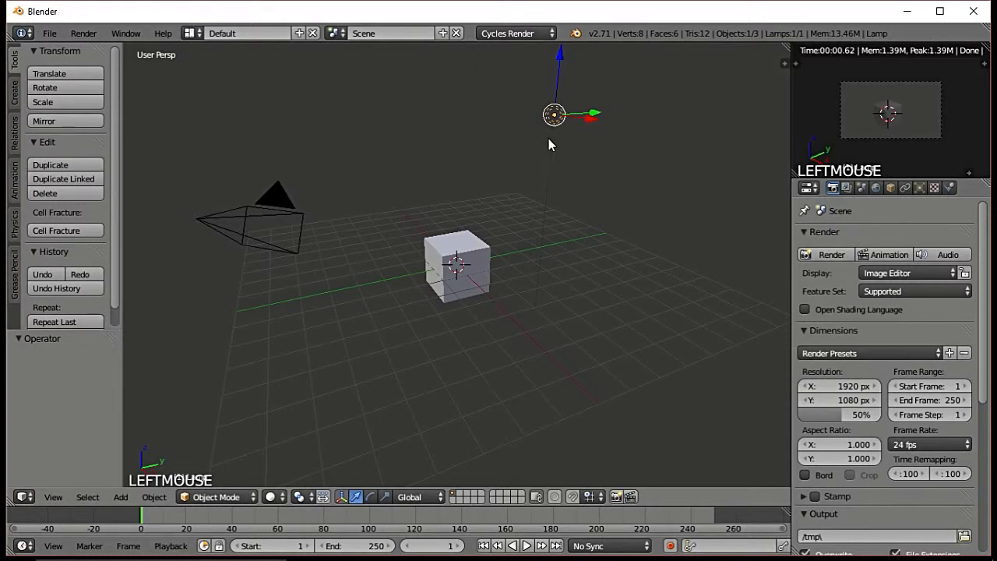
click(49, 34)
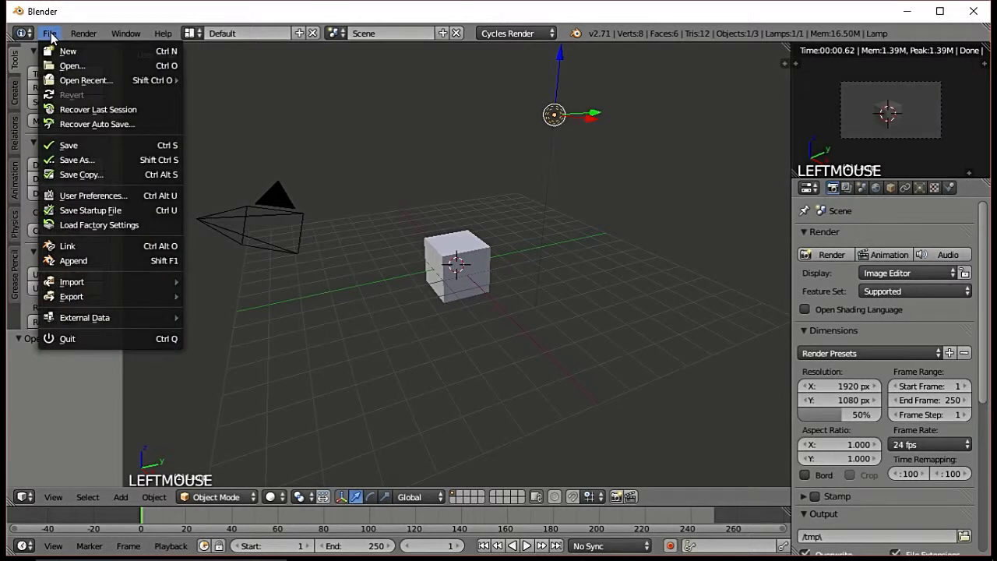
click(51, 37)
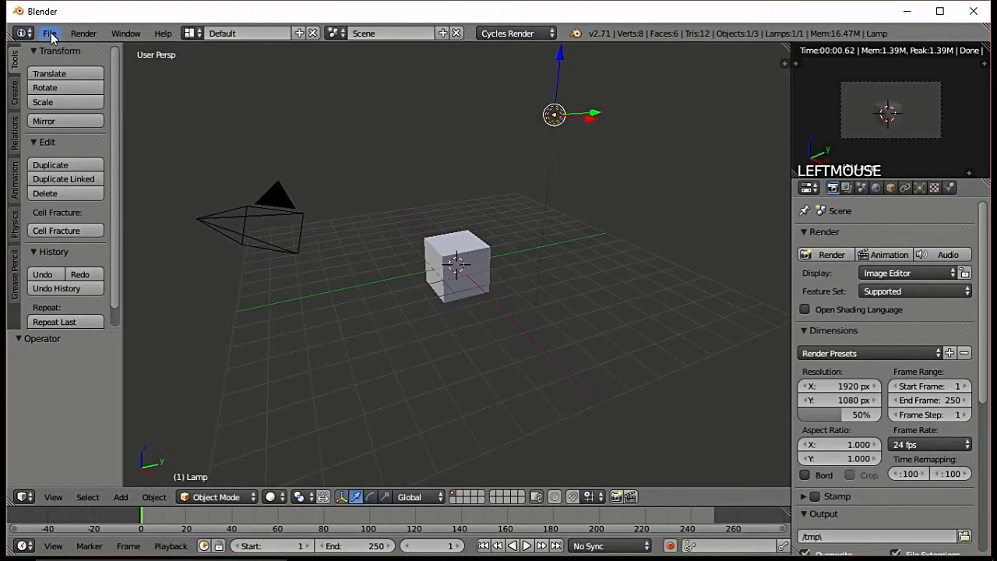
- Switch to Photos, examine the scattergun reference image 250px-Wiki_scattergun.png up close, and return to Blender
mouse_move(249, 550)
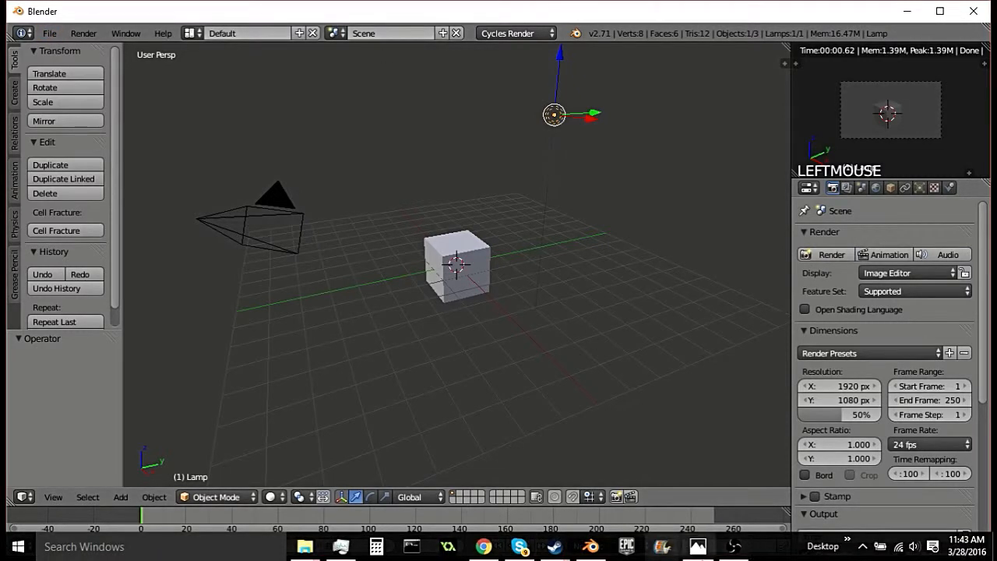
click(704, 549)
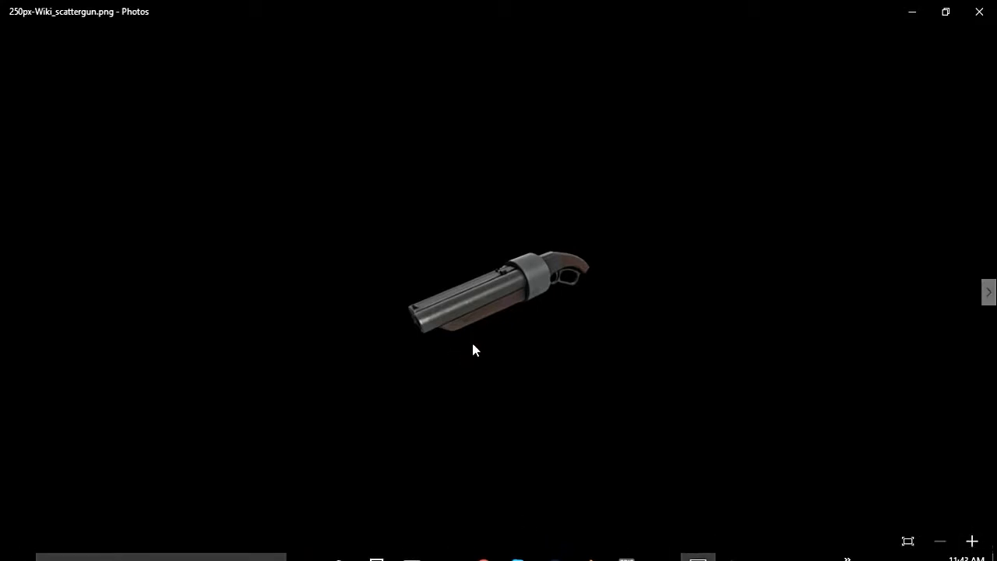
scroll(494, 307, up, 3)
scroll(494, 308, down, 1)
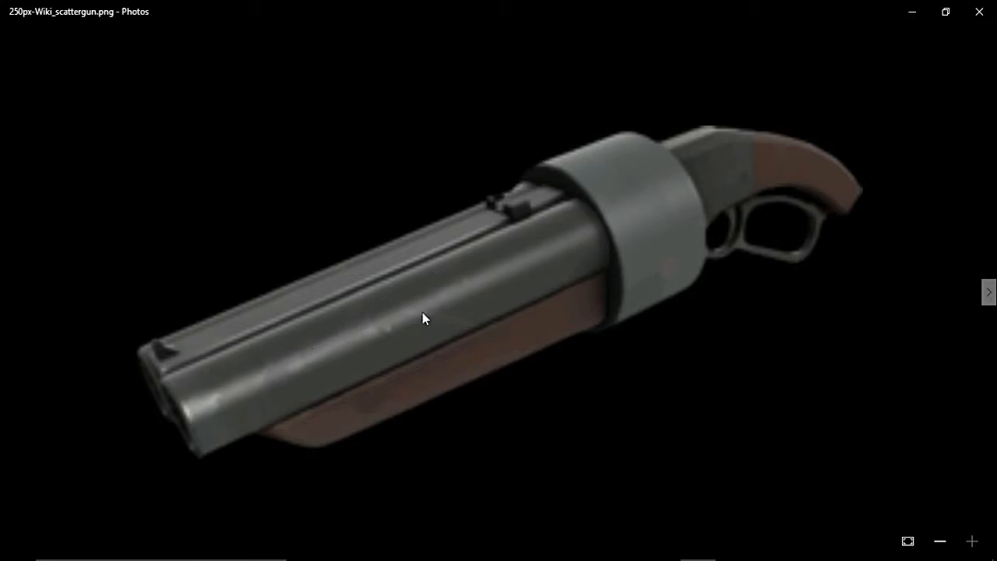
click(911, 13)
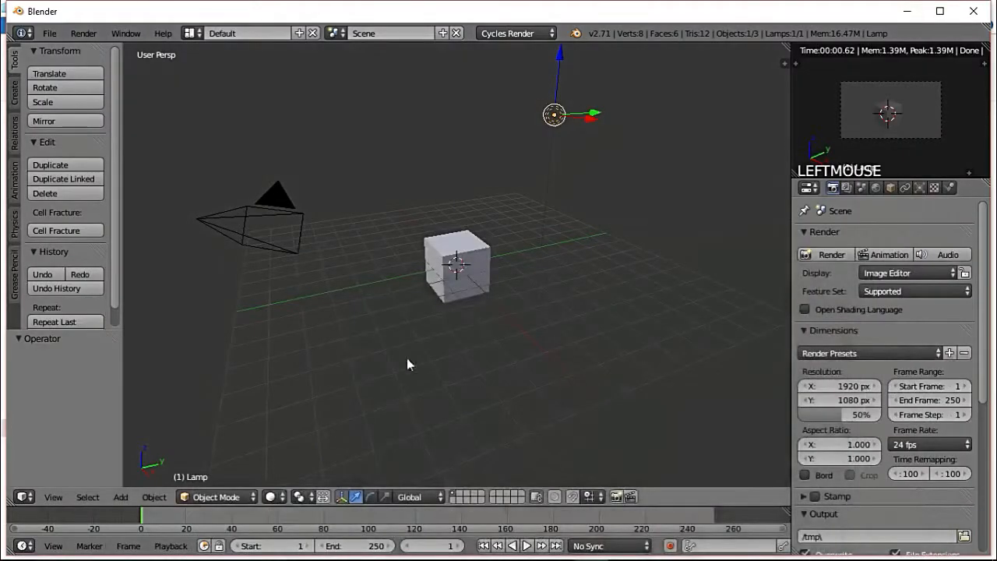
- Delete the default cube and add a cylinder mesh at the 3D cursor
right_click(459, 267)
key(x)
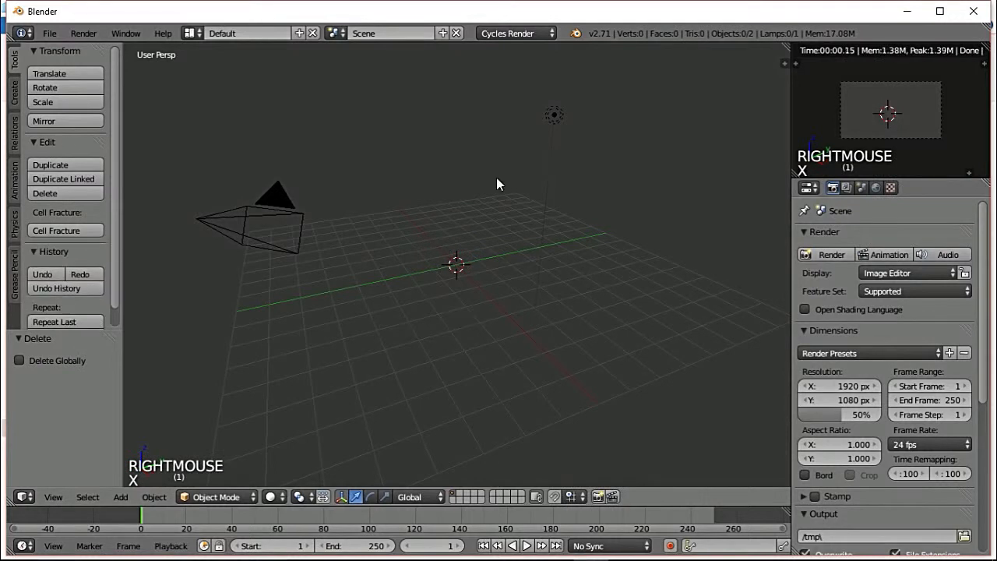
key(shift+a)
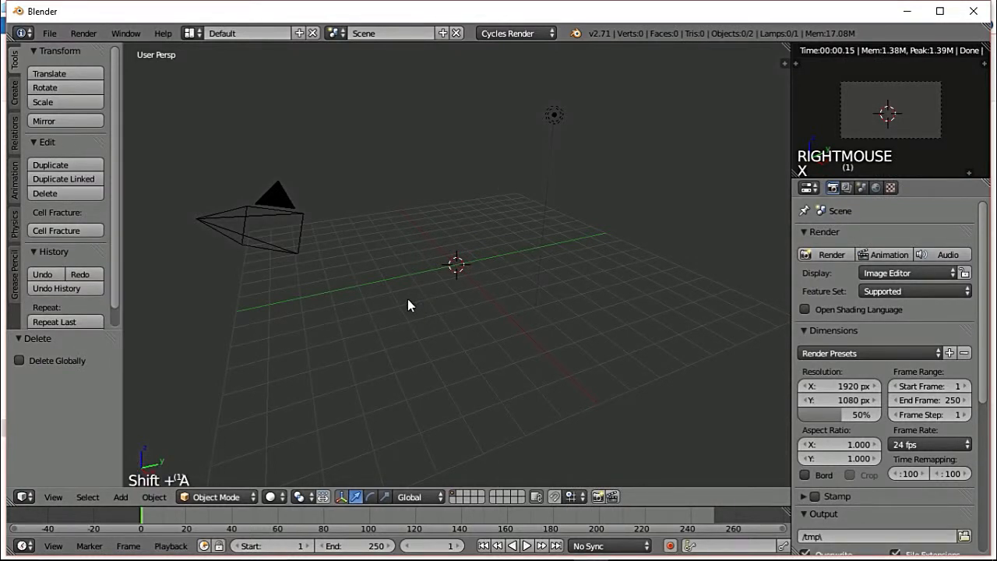
key(ctrl+a)
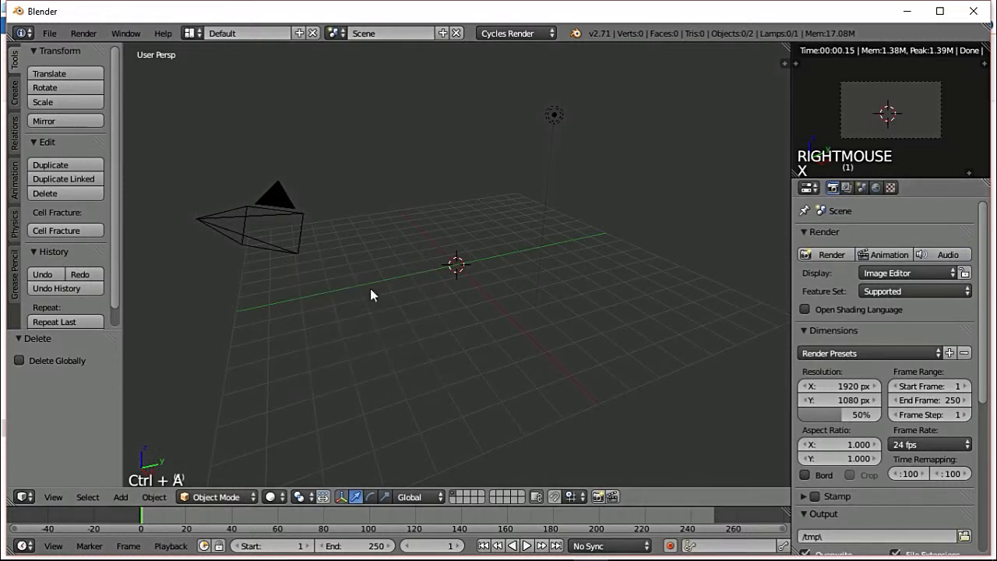
key(shift+a)
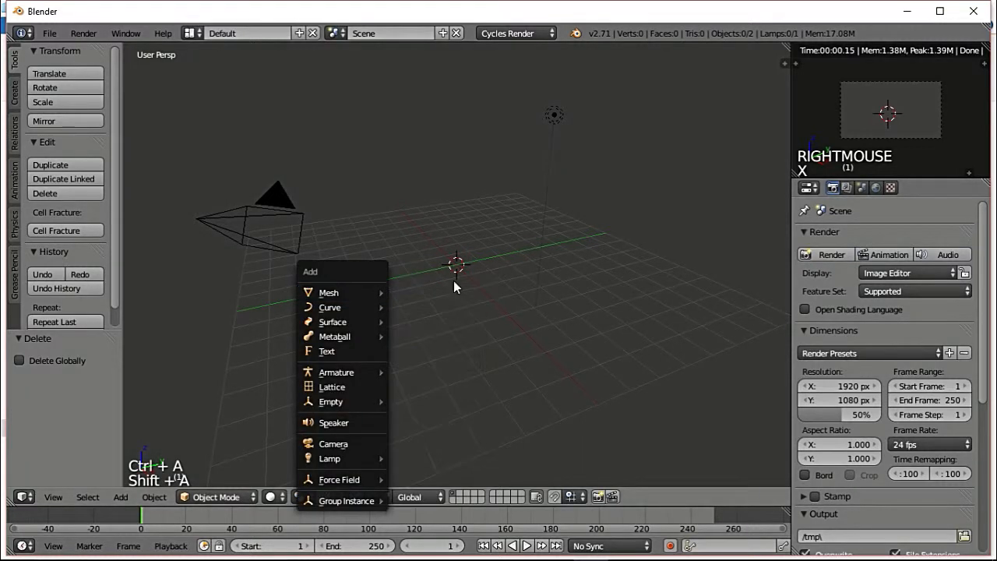
key(shift+a)
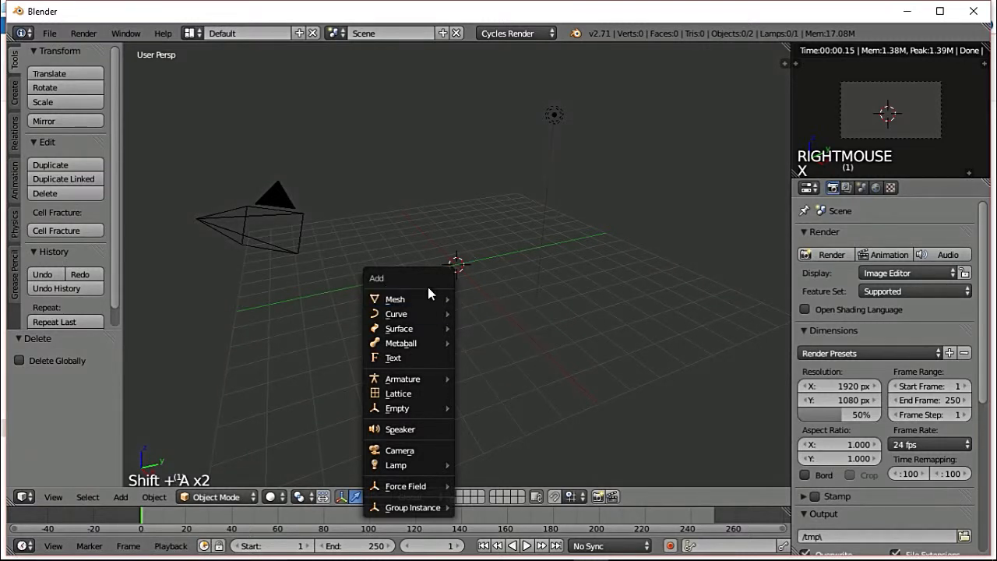
mouse_move(426, 299)
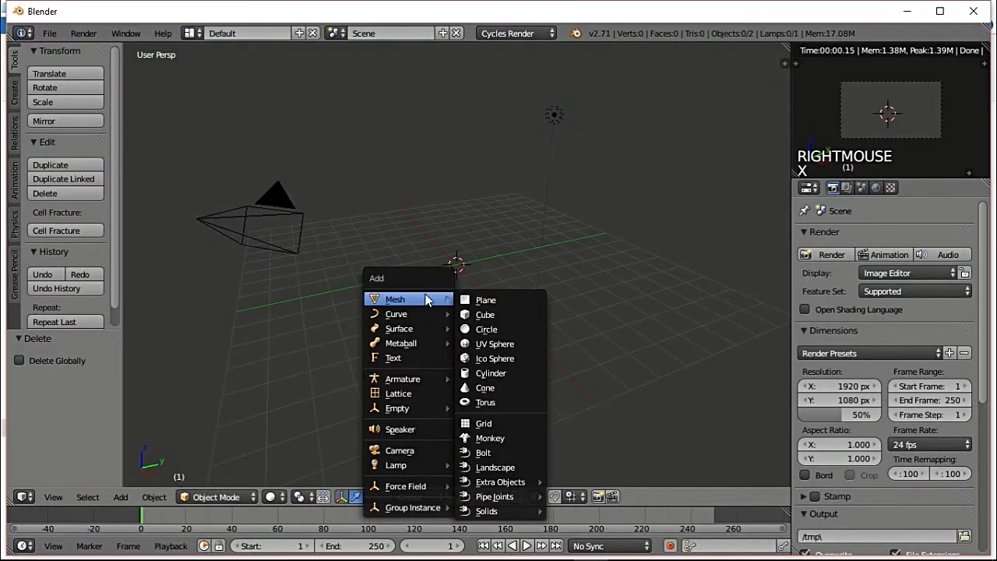
click(473, 373)
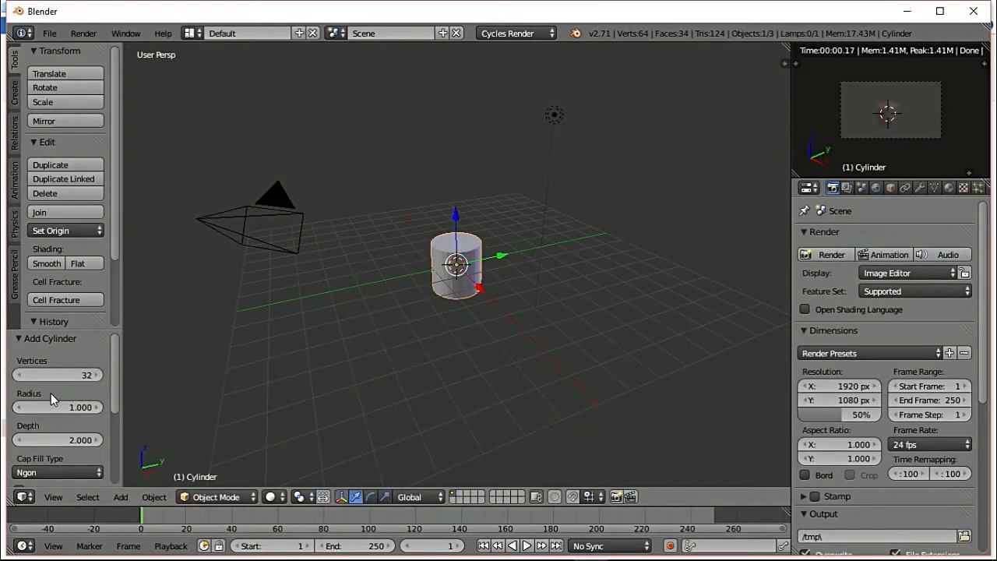
- Set the new cylinder's vertex count to 128
scroll(364, 376, up, 9)
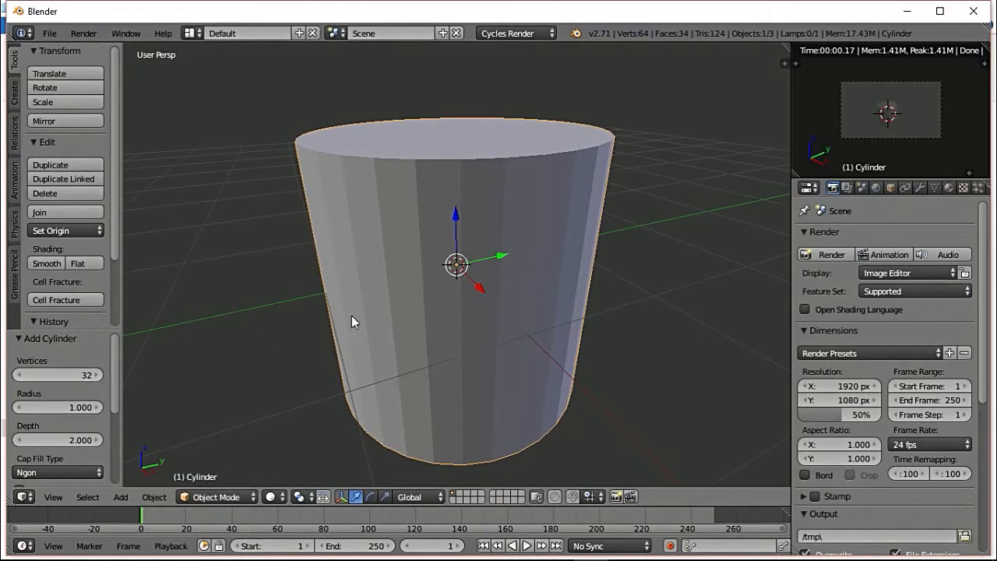
scroll(257, 298, down, 4)
click(64, 374)
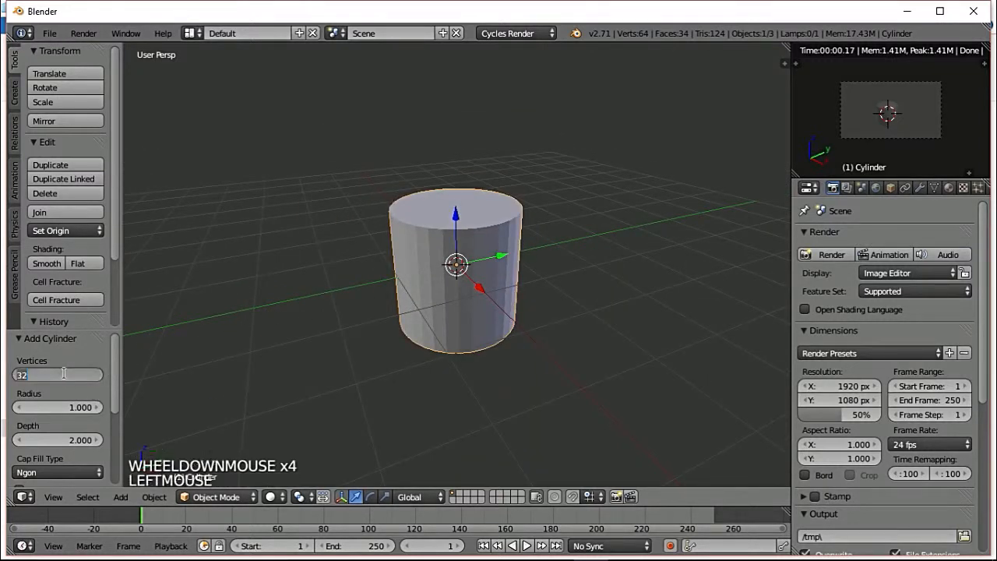
text(128)
key(Return)
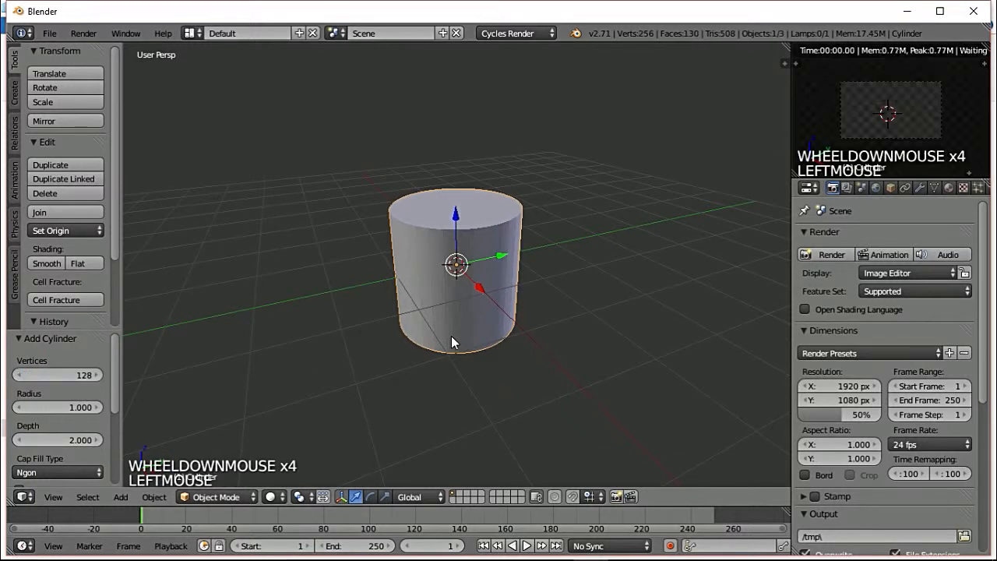
- Try moving the cylinder and shading it smooth, then undo both changes
right_drag(451, 335, 311, 271)
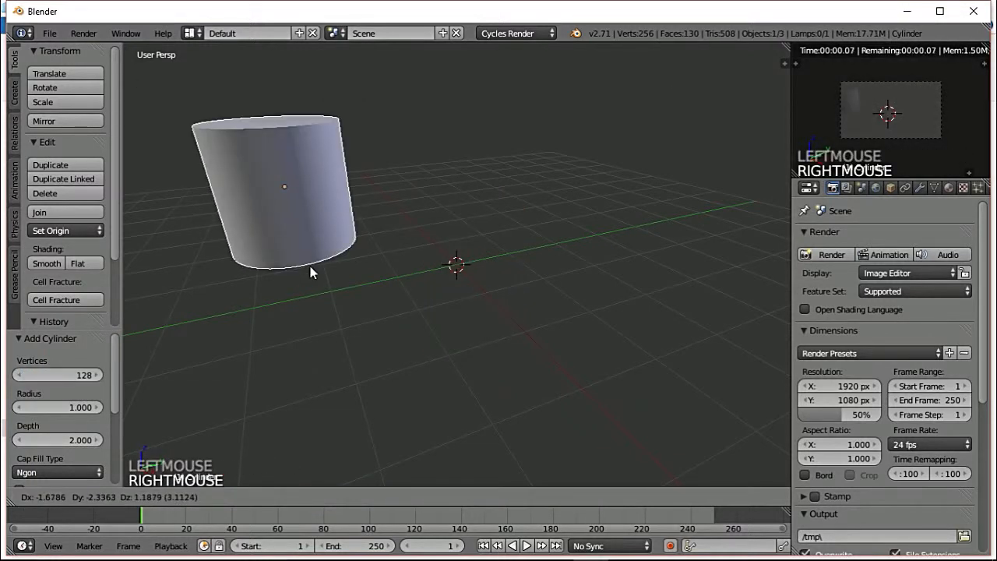
right_click(310, 272)
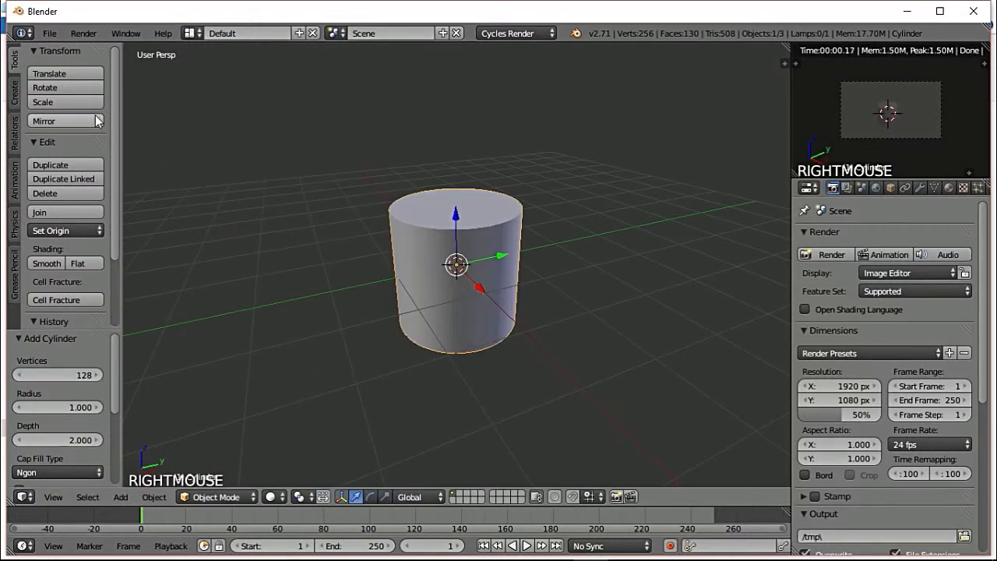
click(46, 264)
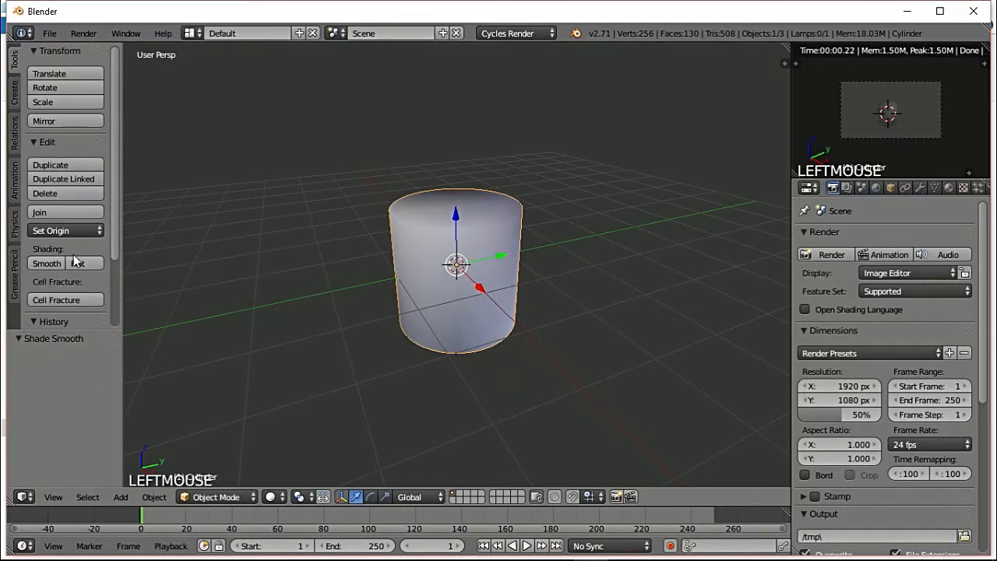
key(ctrl+z)
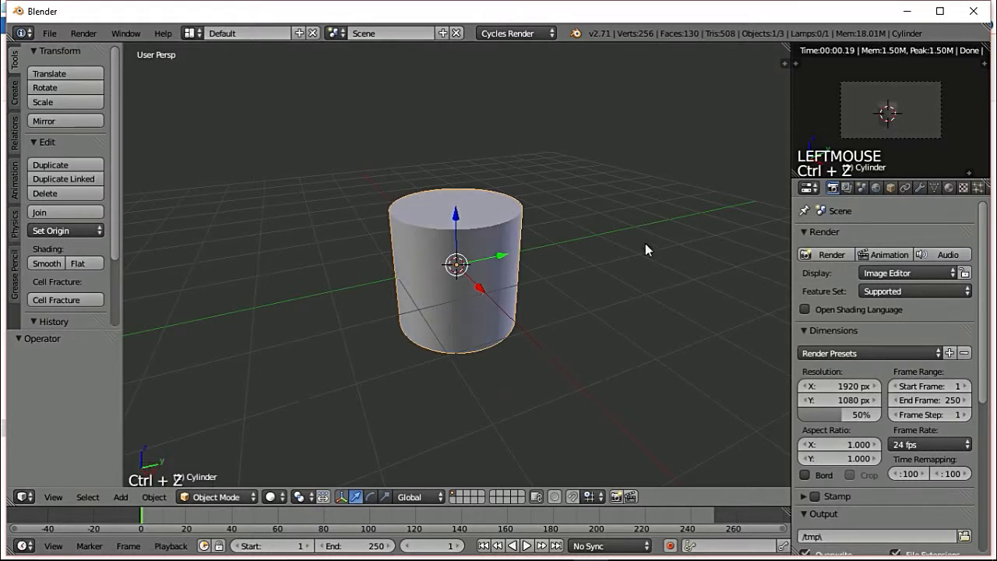
- Delete the cylinder and add a fresh cylinder mesh with 128 vertices, radius 1 and depth 2
key(x)
click(574, 273)
key(shift+a)
mouse_move(472, 260)
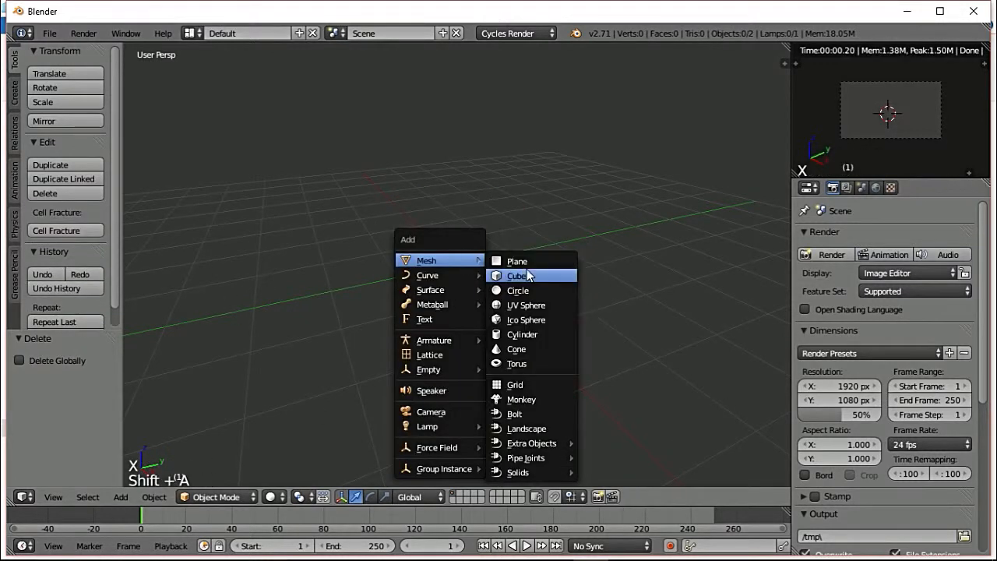
click(528, 335)
scroll(85, 383, down, 1)
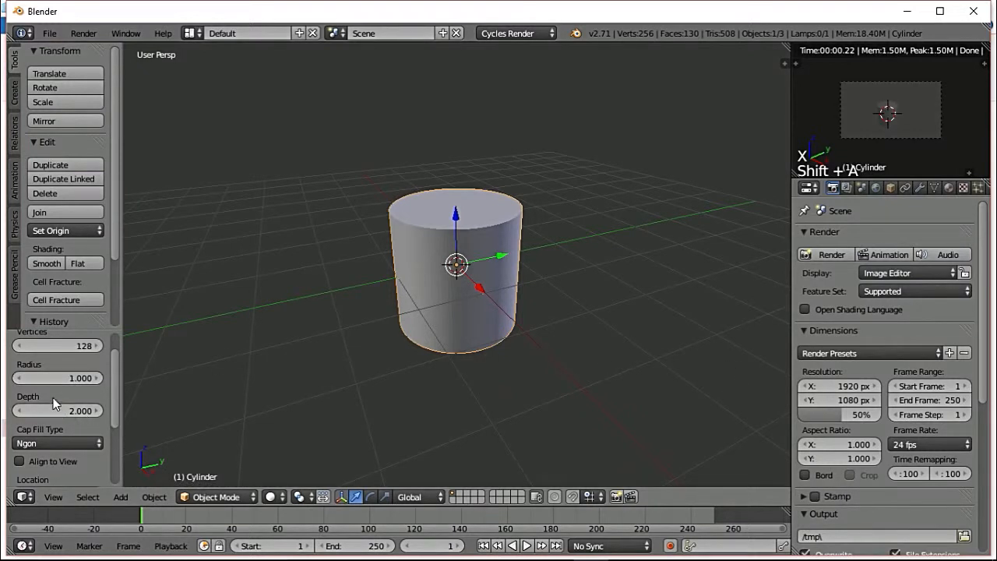
scroll(58, 405, down, 7)
scroll(55, 396, up, 6)
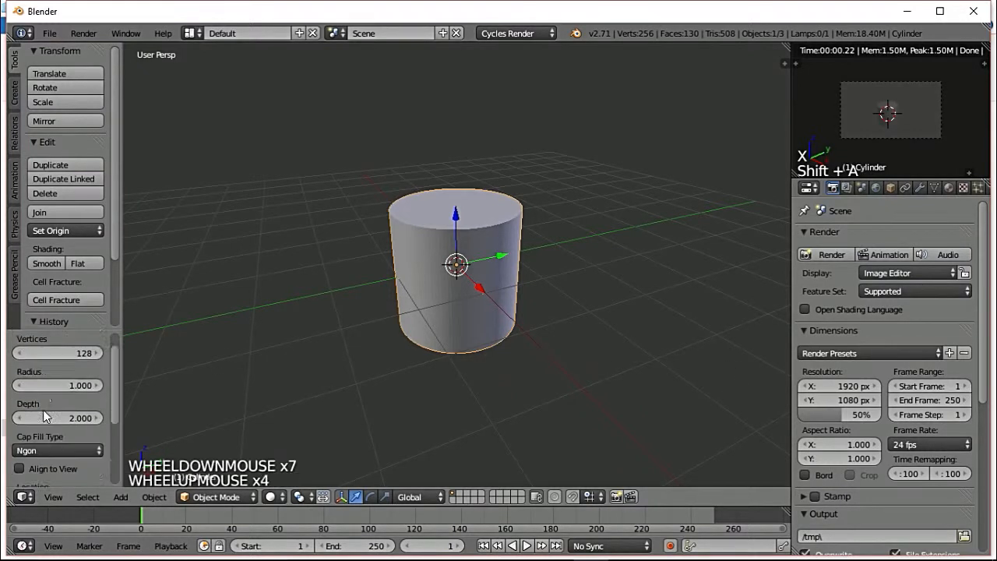
scroll(45, 411, down, 3)
scroll(46, 411, up, 2)
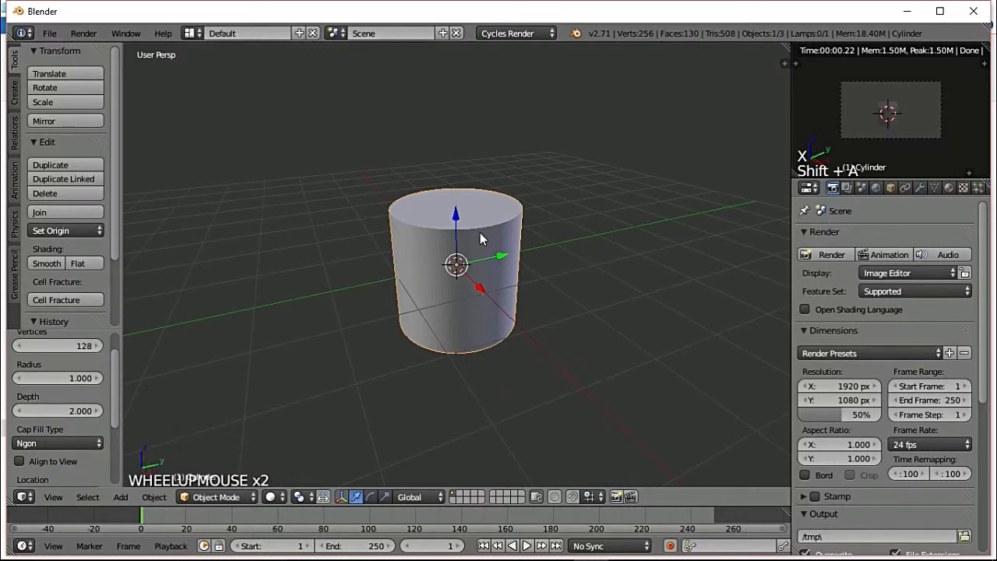
- Rotate the cylinder 90° about the global X axis so it lies horizontally
key(r)
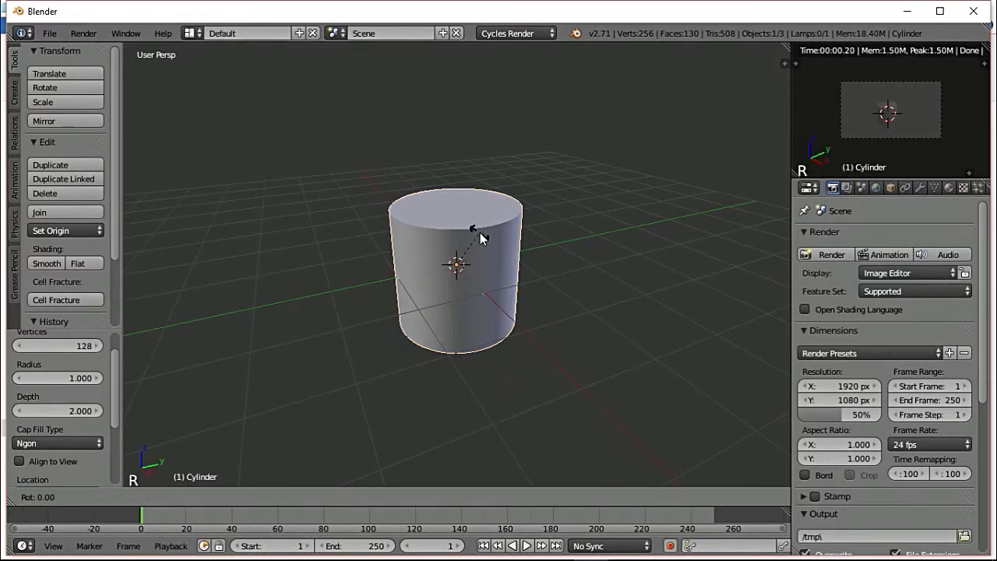
text(90)
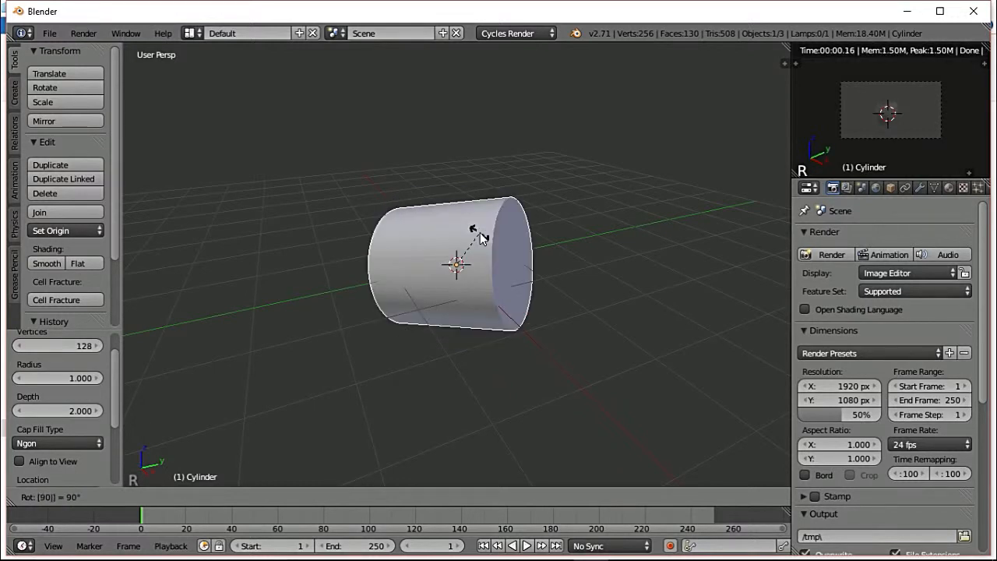
key(BackSpace)
key(BackSpace)
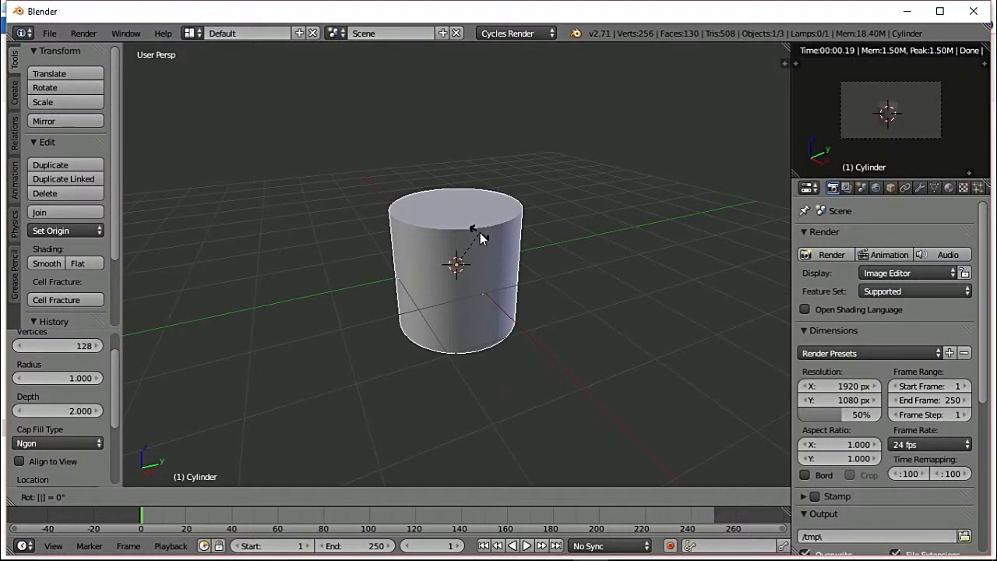
key(x)
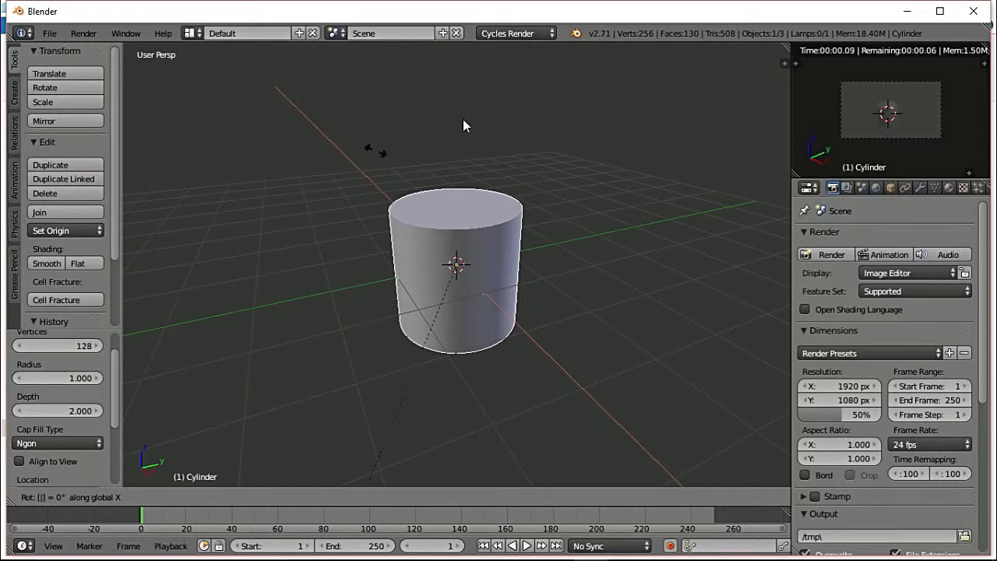
text(90)
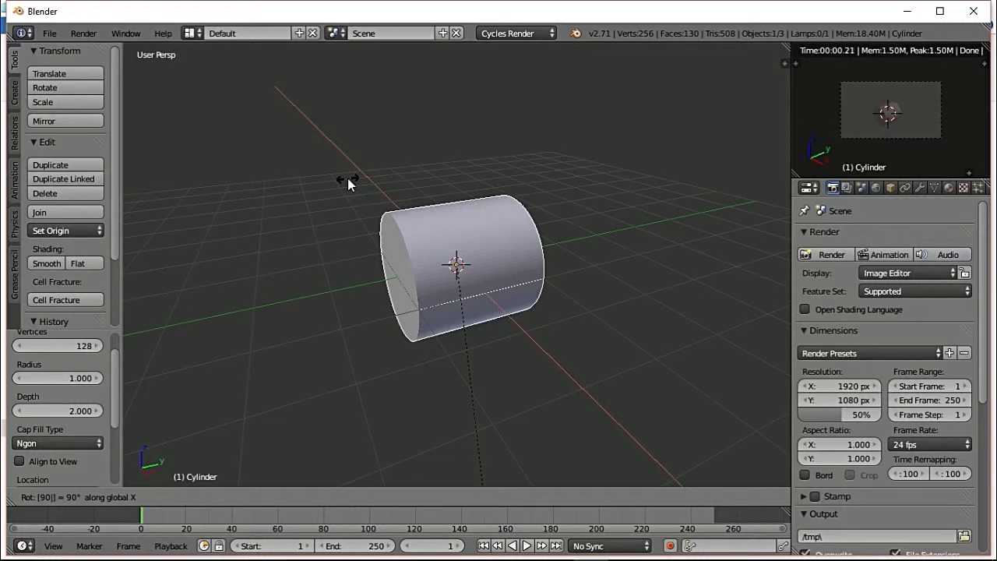
key(Return)
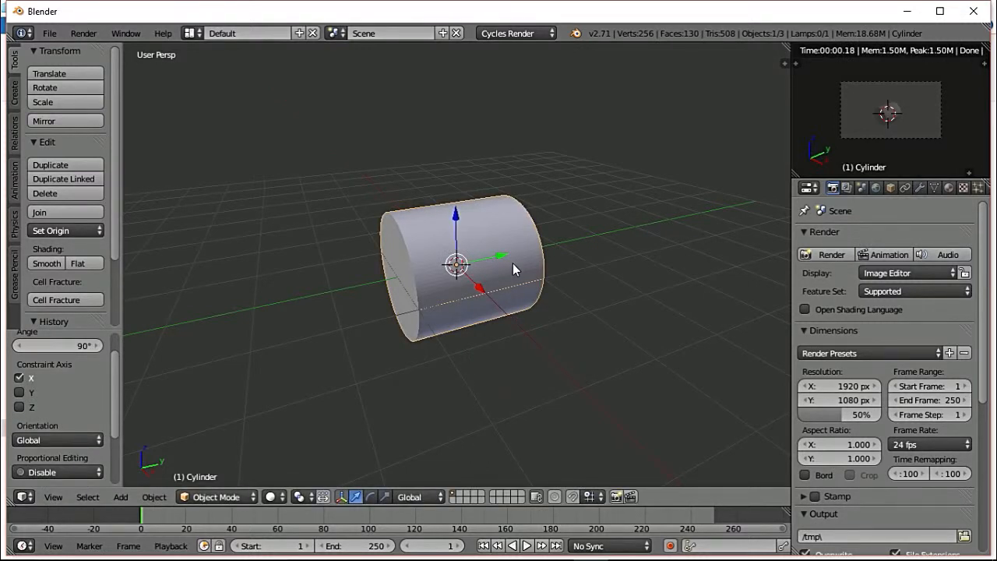
- Stretch the cylinder along the global Y axis by a factor of about 6.144 to form a long barrel
key(s)
key(y)
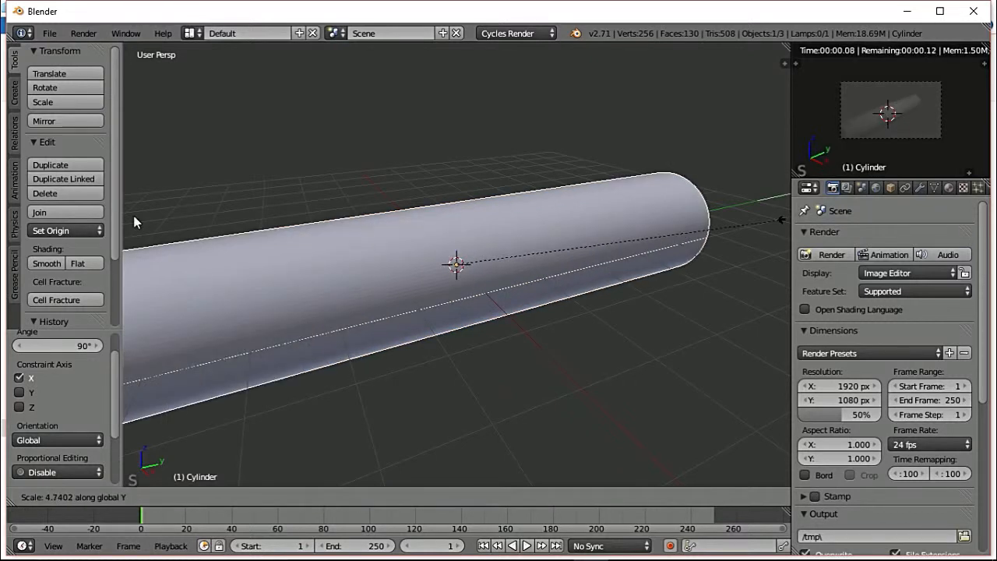
click(387, 284)
scroll(388, 284, down, 5)
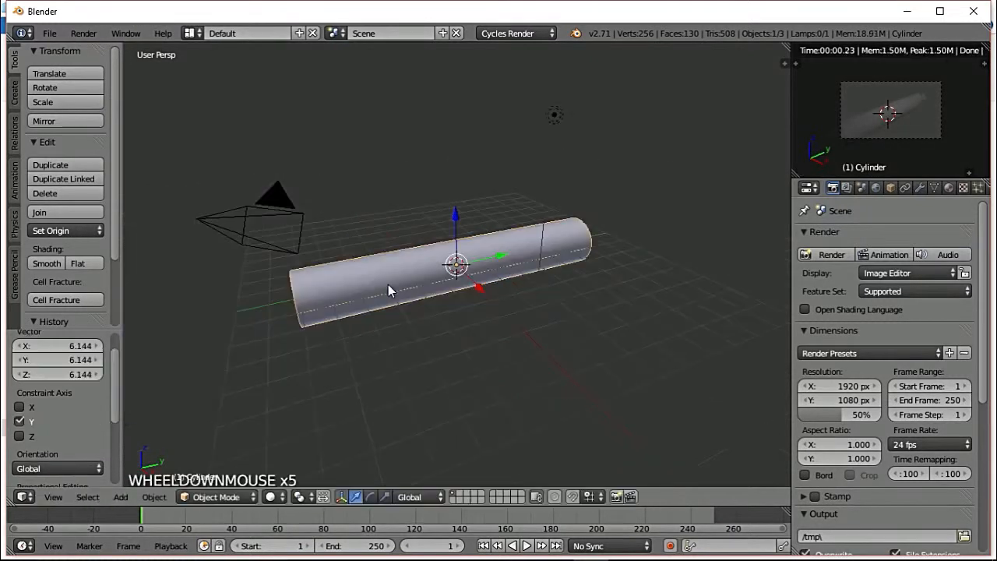
scroll(387, 286, up, 2)
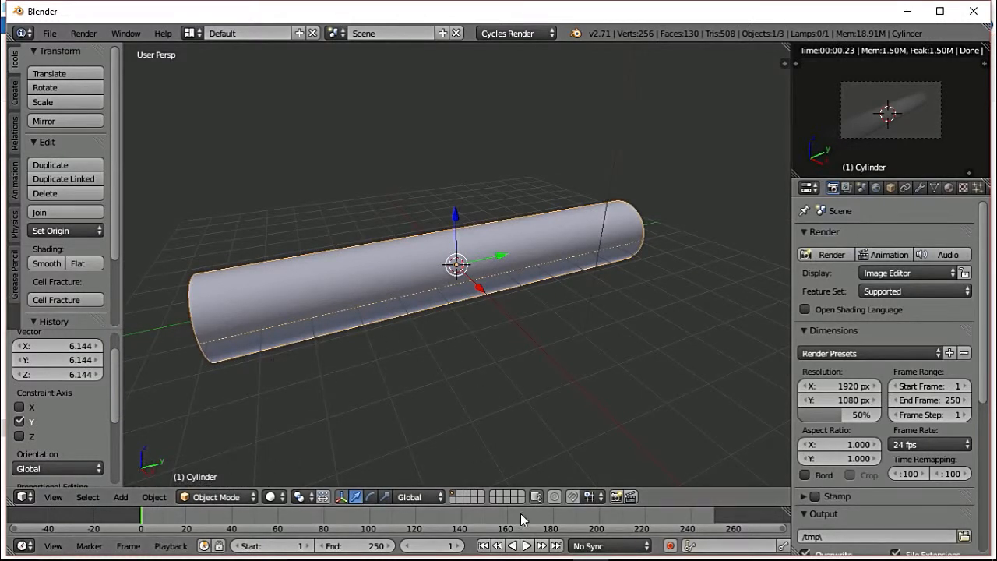
- Switch to Photos and place 250px-Wiki_scattergun.png in a smaller floating window over the 3D view
click(698, 546)
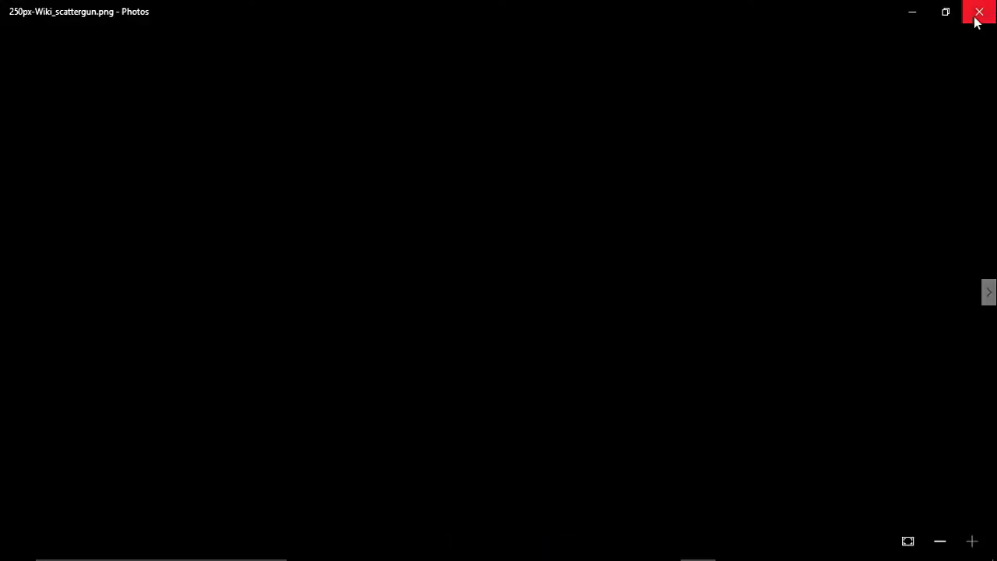
click(949, 19)
click(670, 36)
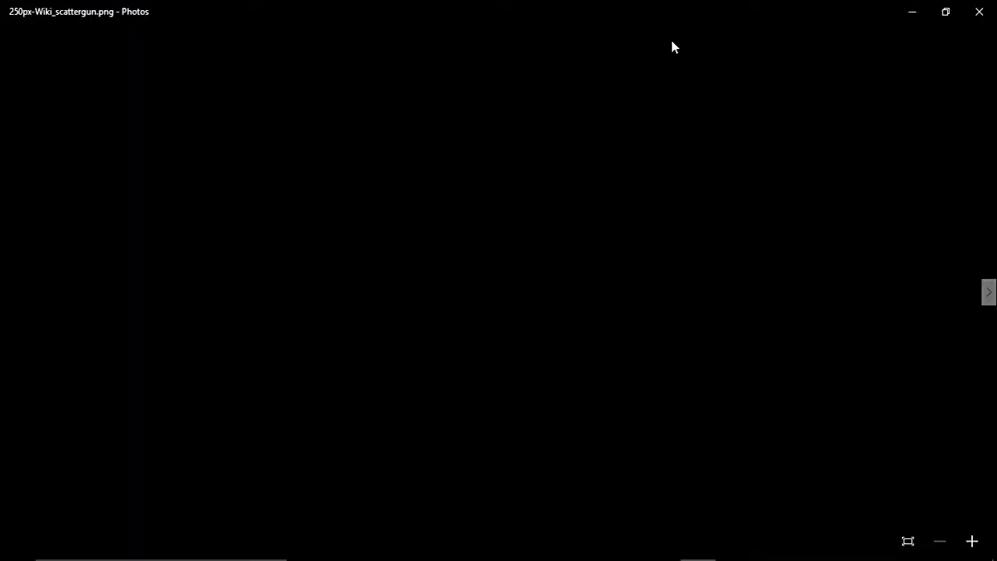
key(Right)
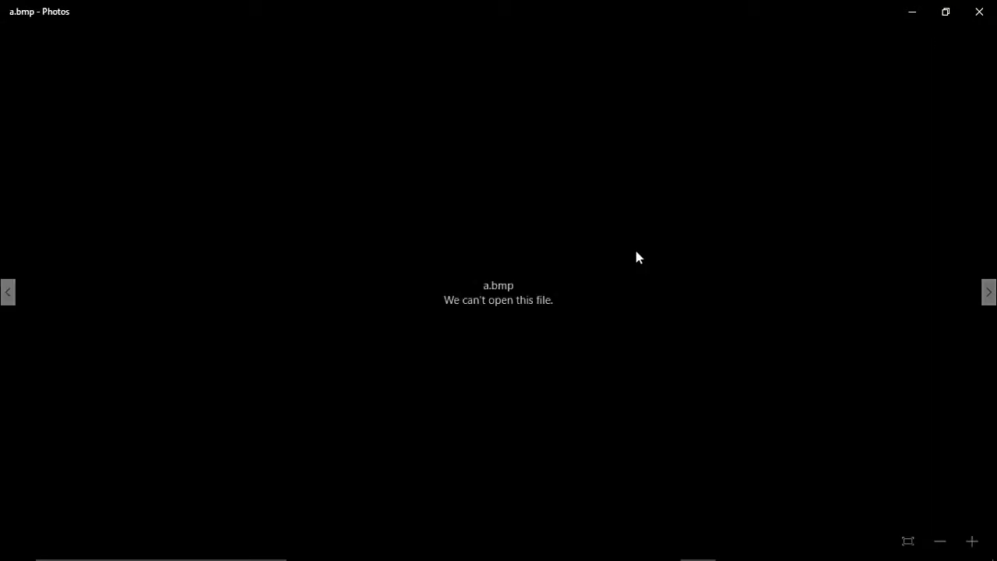
key(Left)
click(946, 12)
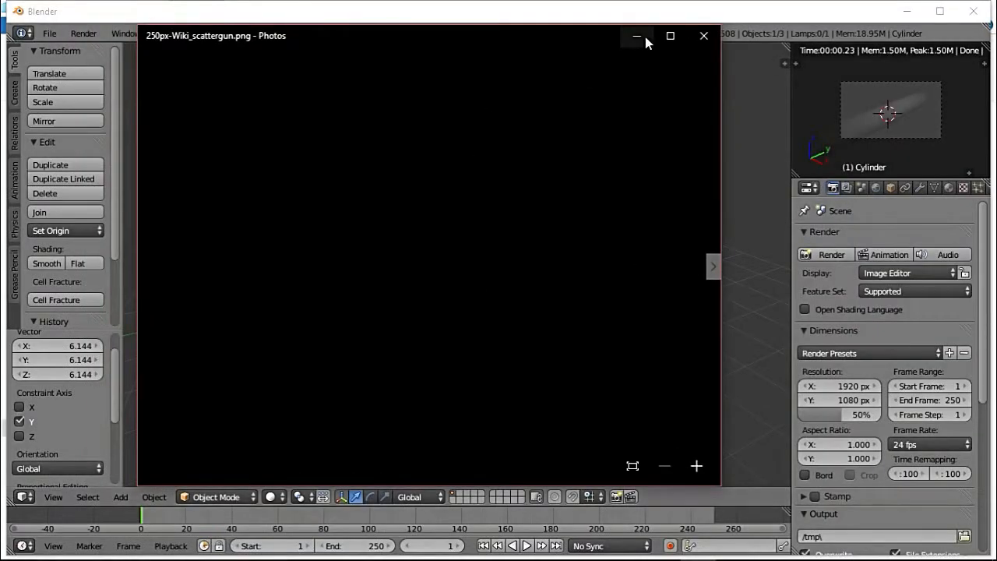
drag(644, 36, 565, 58)
click(577, 55)
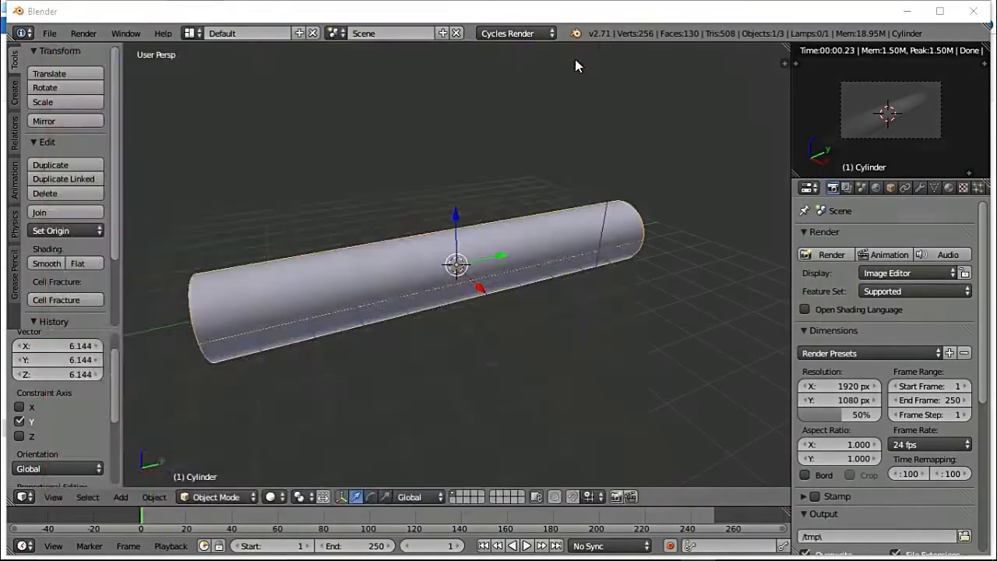
click(943, 11)
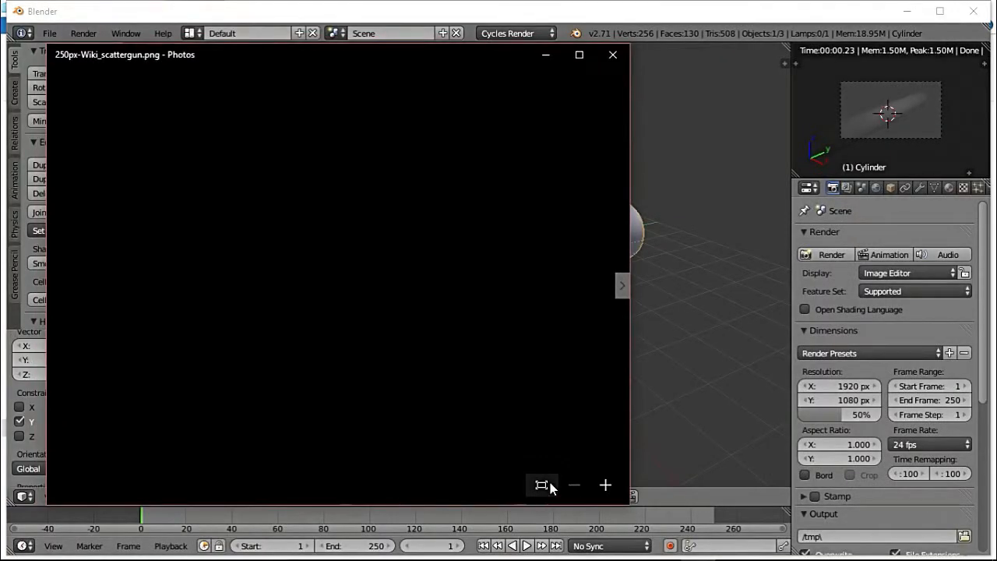
drag(500, 69, 563, 70)
- Examine the scattergun's barrels, collar and overall shape in the reference image
scroll(333, 330, up, 7)
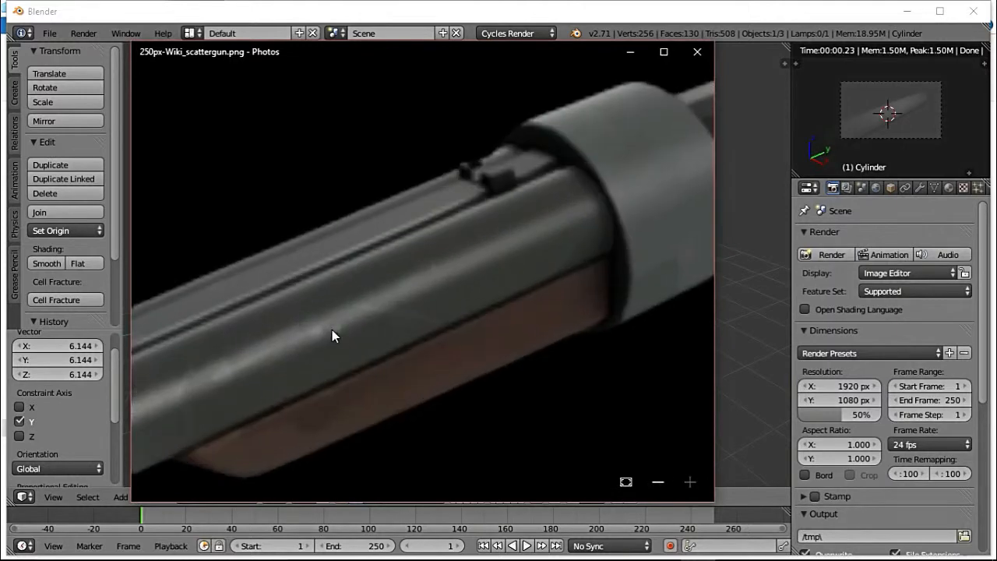
scroll(332, 335, down, 6)
scroll(334, 340, up, 3)
scroll(335, 340, down, 2)
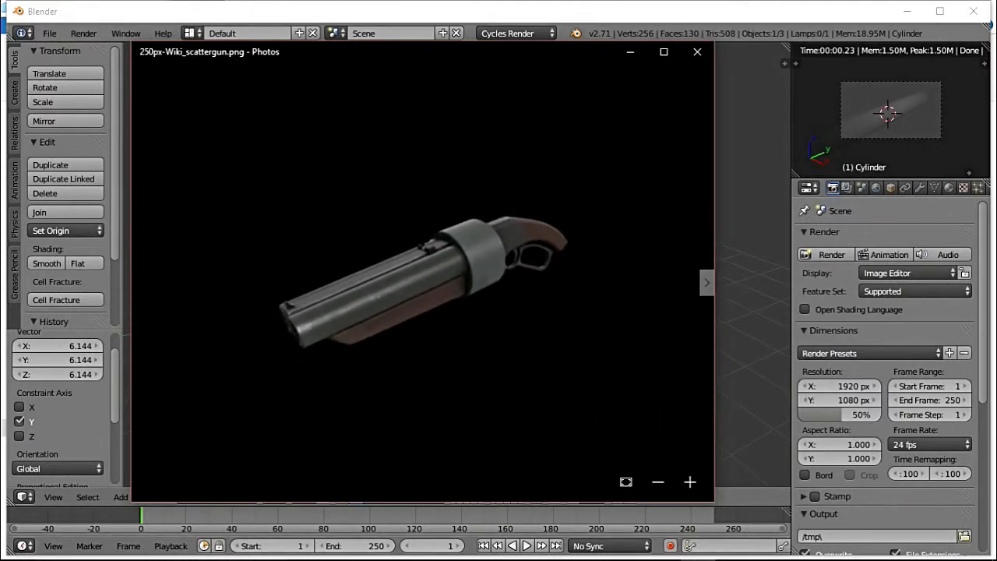
- Return to Blender, enter Edit Mode on the cylinder, and select only its front end cap in face selection mode
click(754, 11)
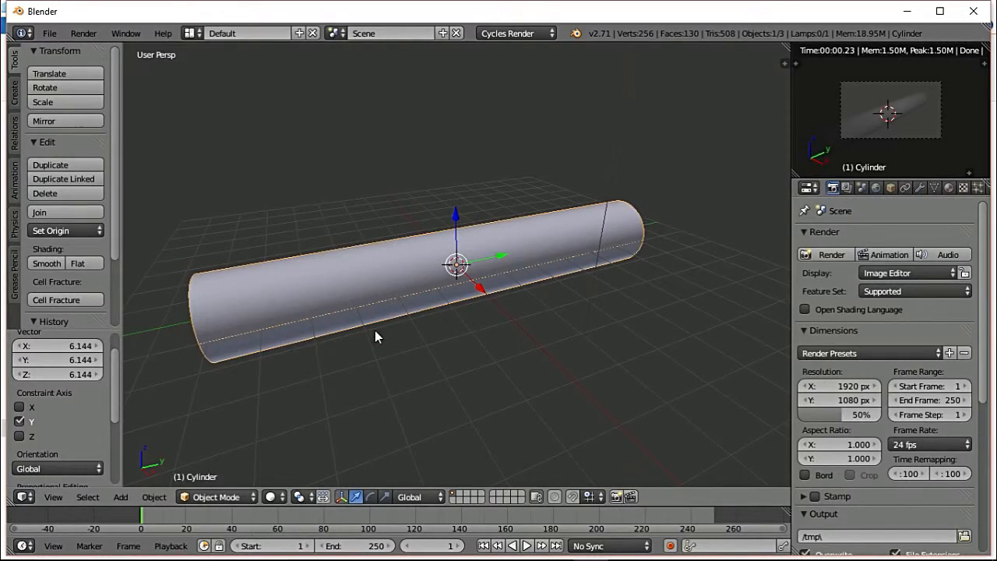
middle_drag(375, 330, 520, 303)
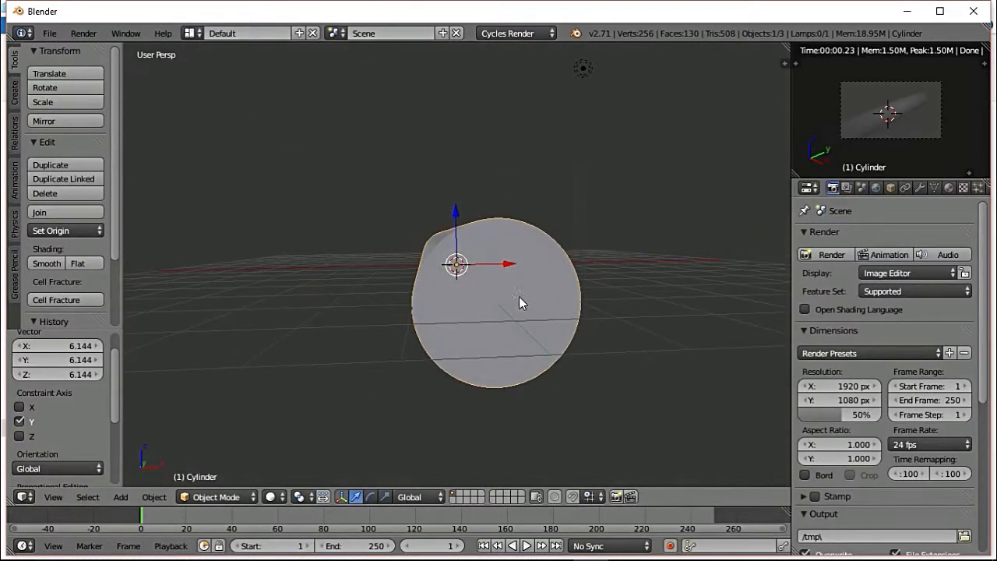
right_click(508, 305)
key(Tab)
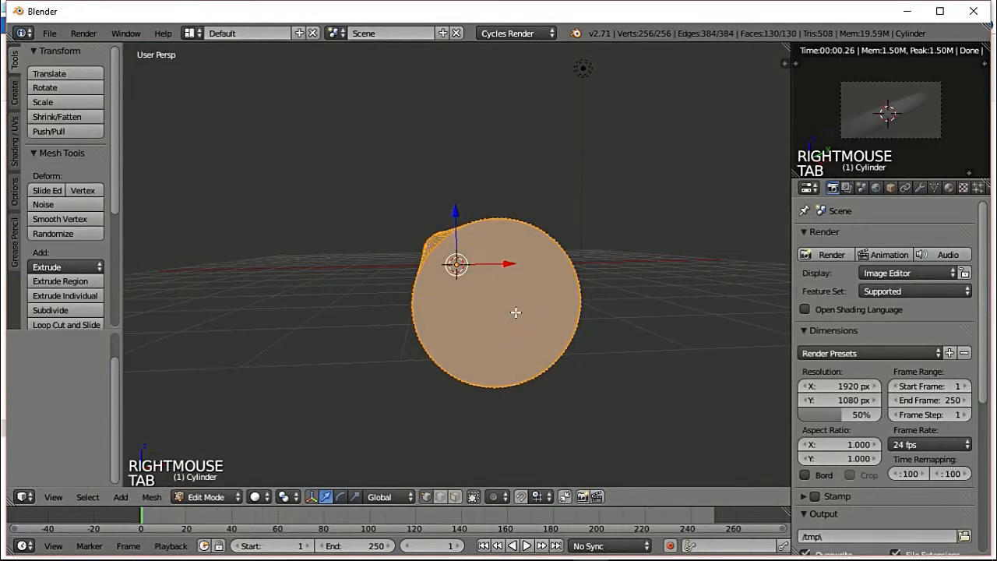
click(455, 496)
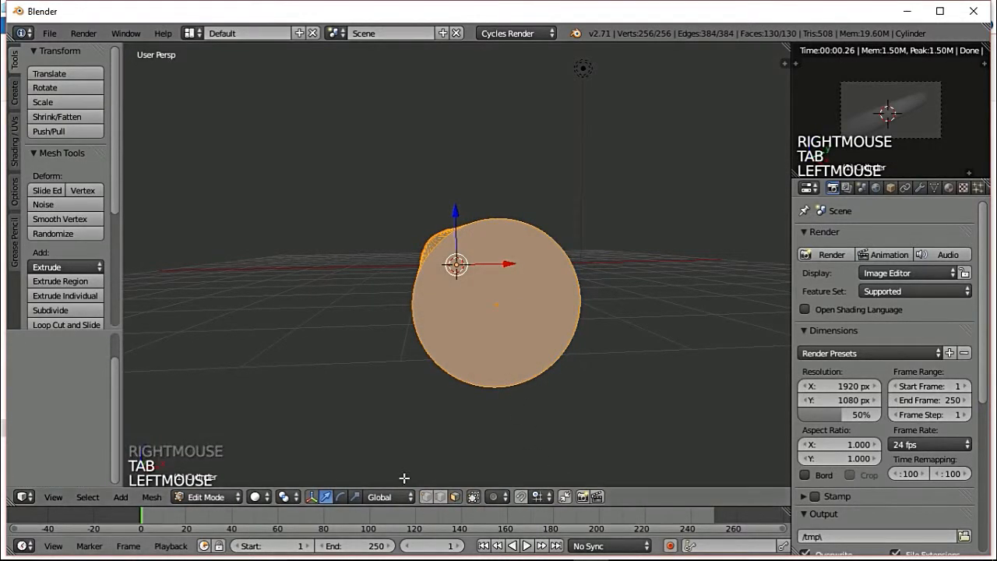
click(438, 500)
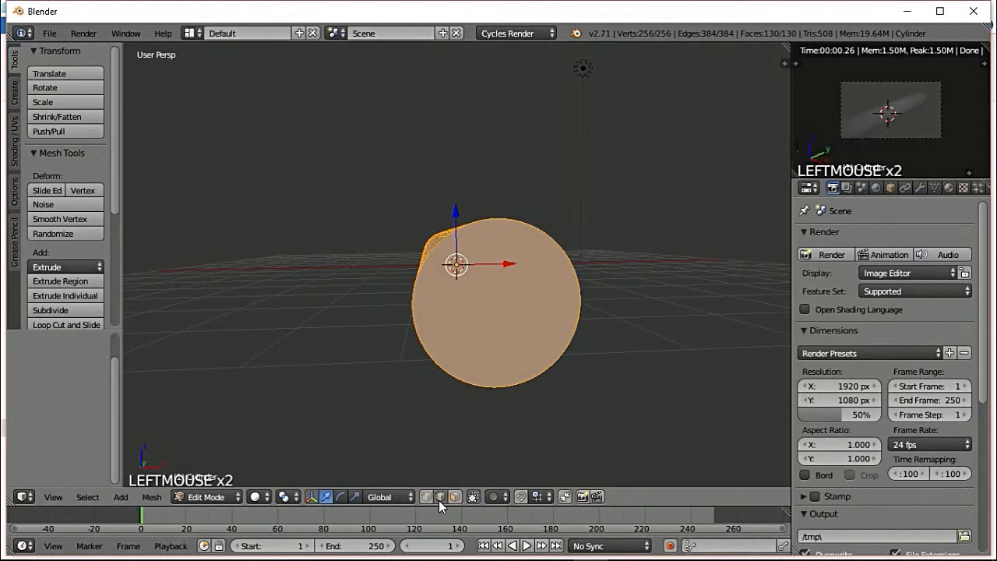
click(430, 499)
click(453, 496)
right_click(511, 349)
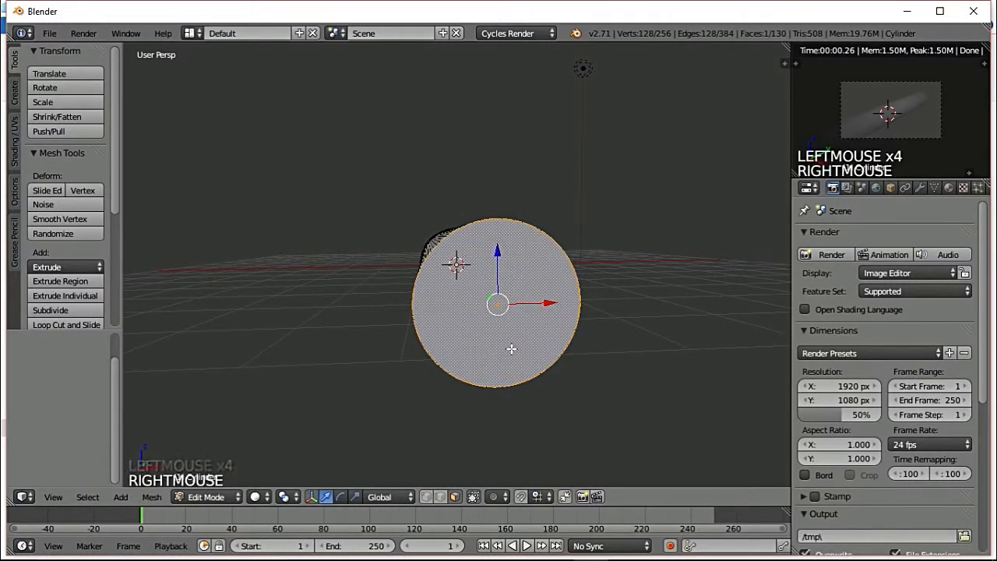
- Extrude the front end cap in place and scale the new face to about 0.686 to form the muzzle rim
key(e)
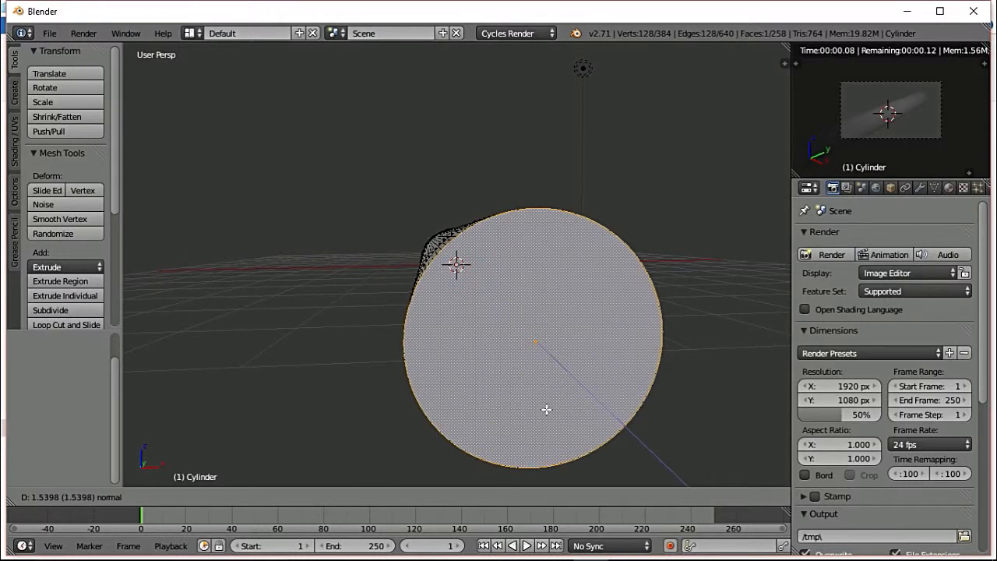
key(Escape)
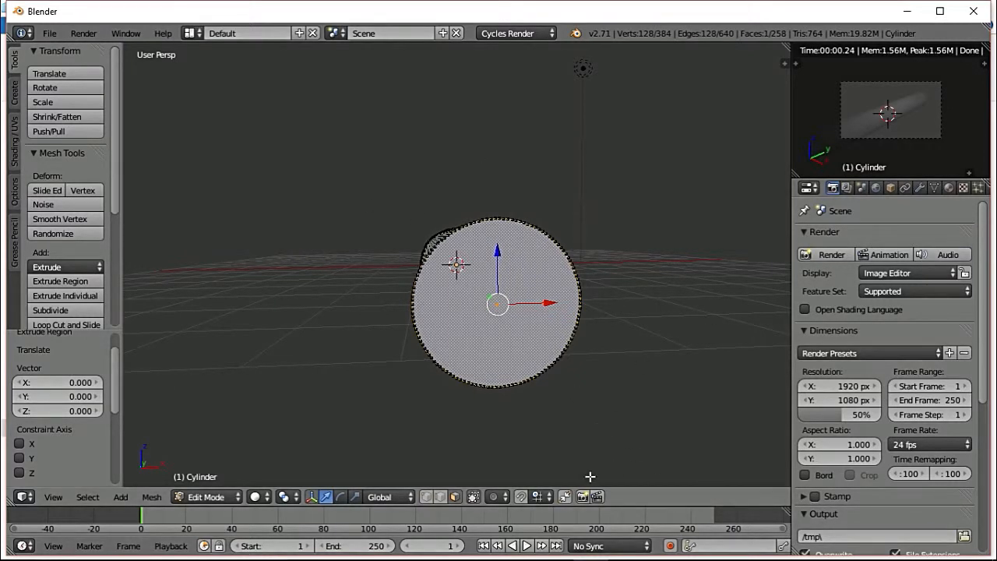
middle_drag(532, 407, 644, 400)
key(s)
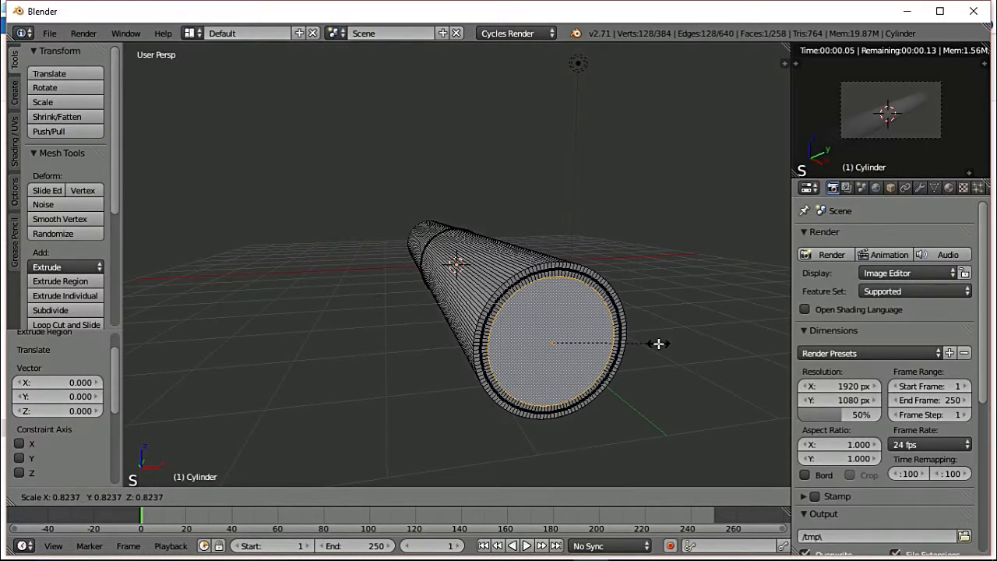
scroll(647, 351, up, 5)
scroll(619, 370, down, 5)
click(617, 372)
middle_drag(615, 366, 598, 319)
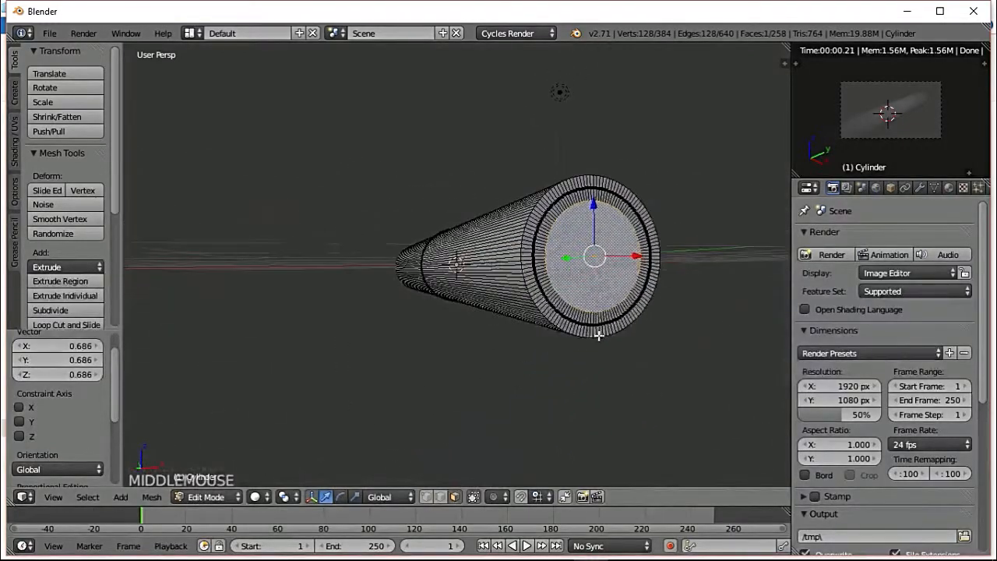
- Extrude the inner muzzle face in place and move it about 11.894 along global Y to hollow out the barrel
right_click(548, 219)
right_click(536, 252)
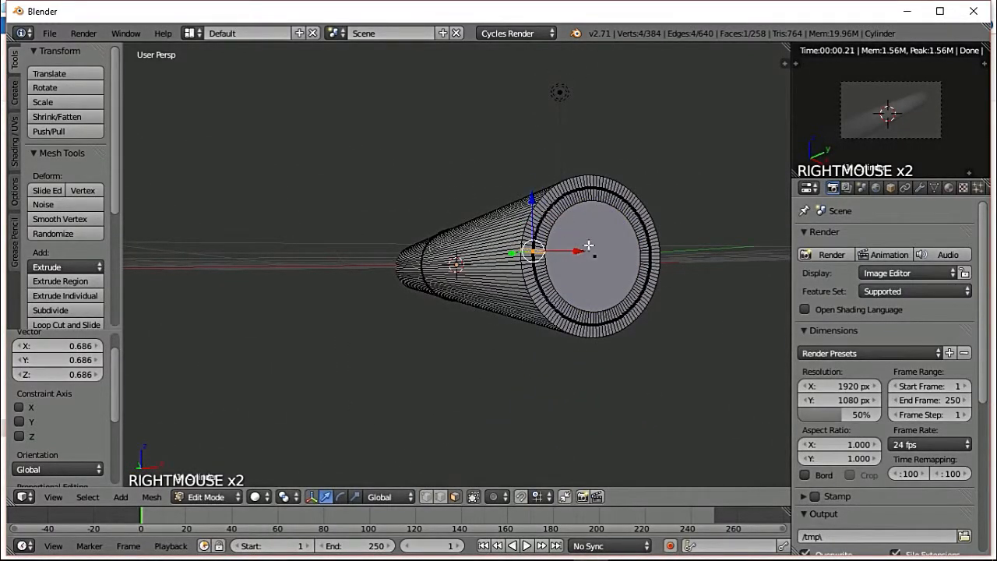
right_click(588, 246)
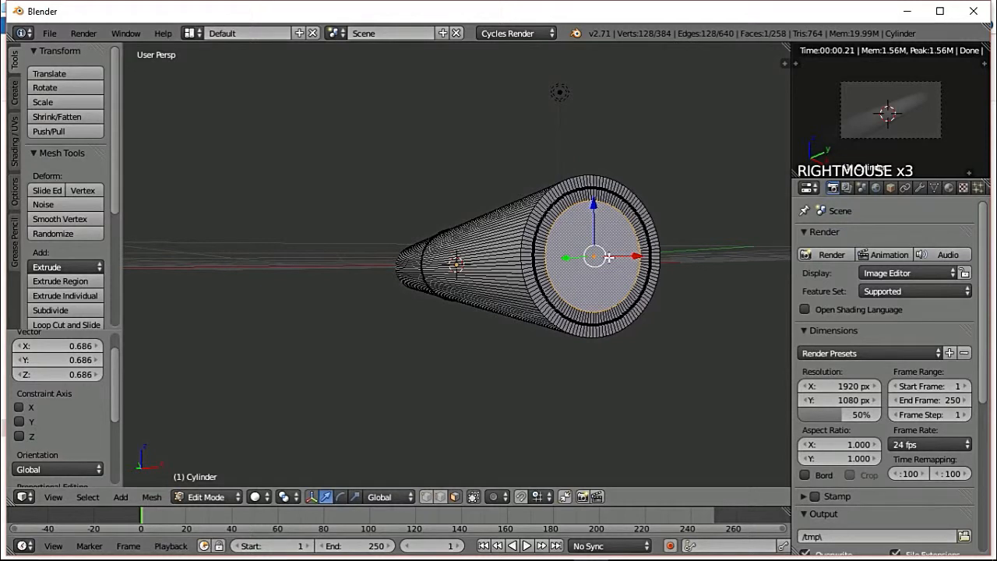
key(e)
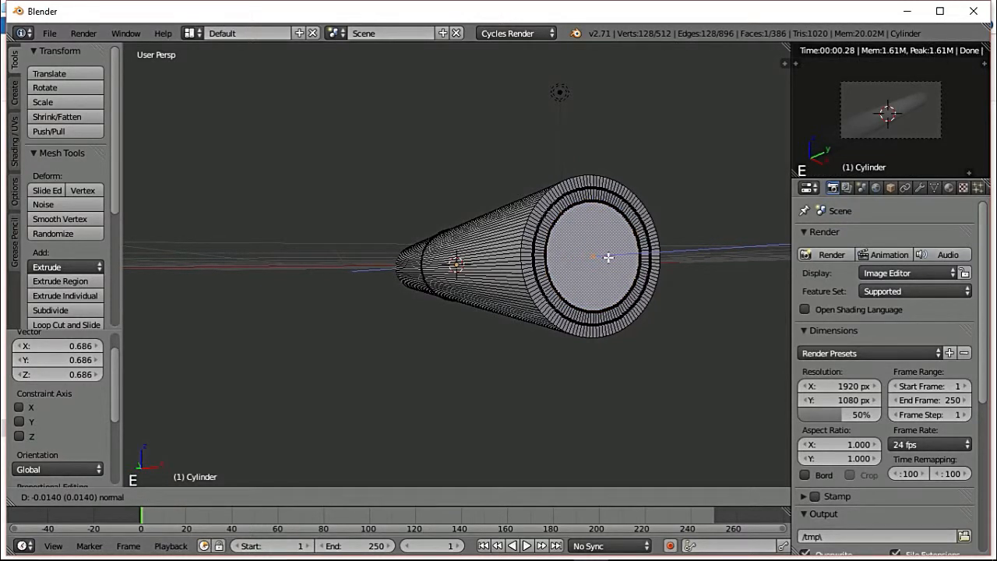
right_click(608, 257)
key(KP_8)
key(KP_8)
key(KP_8)
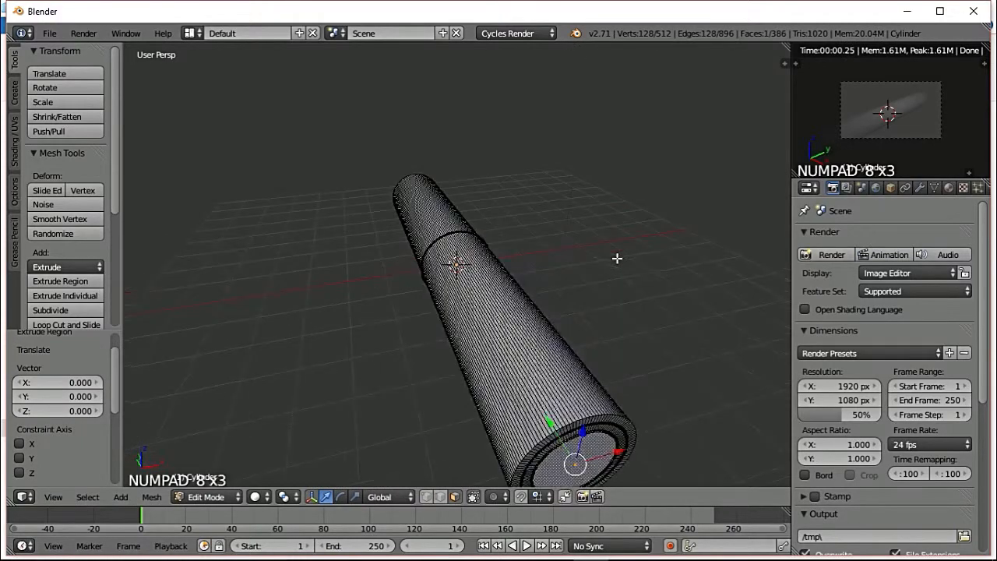
middle_drag(597, 296, 633, 268)
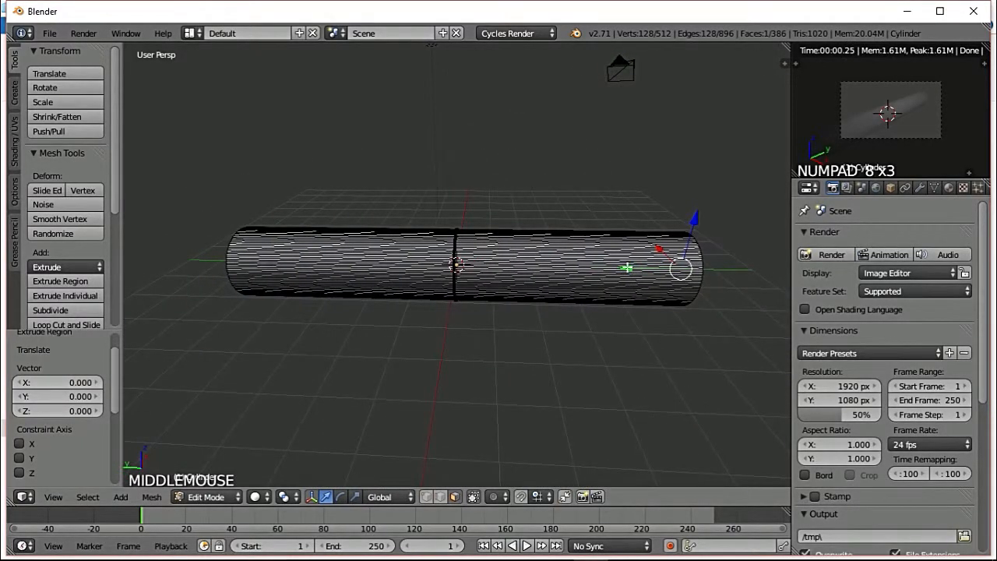
drag(628, 267, 421, 263)
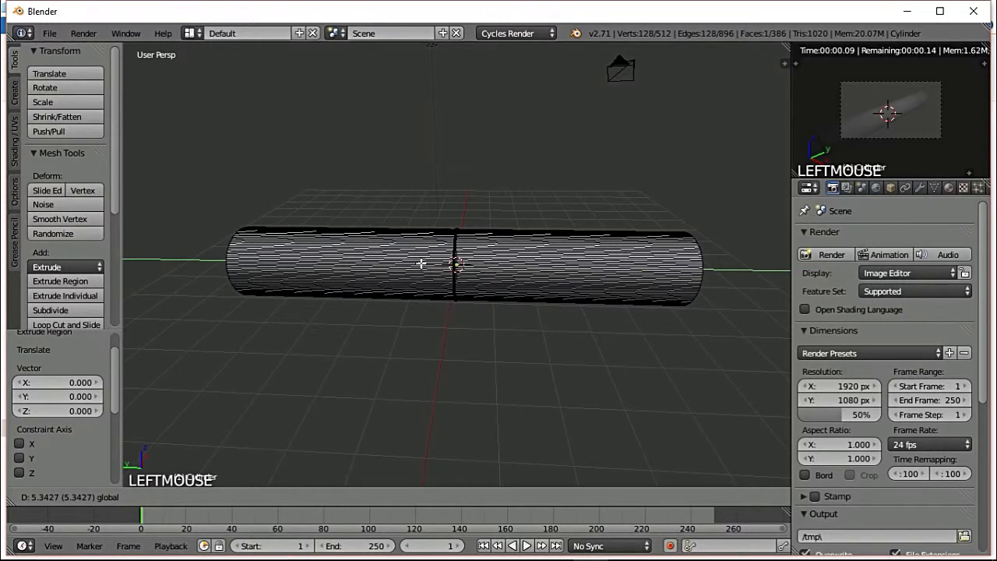
drag(421, 264, 420, 263)
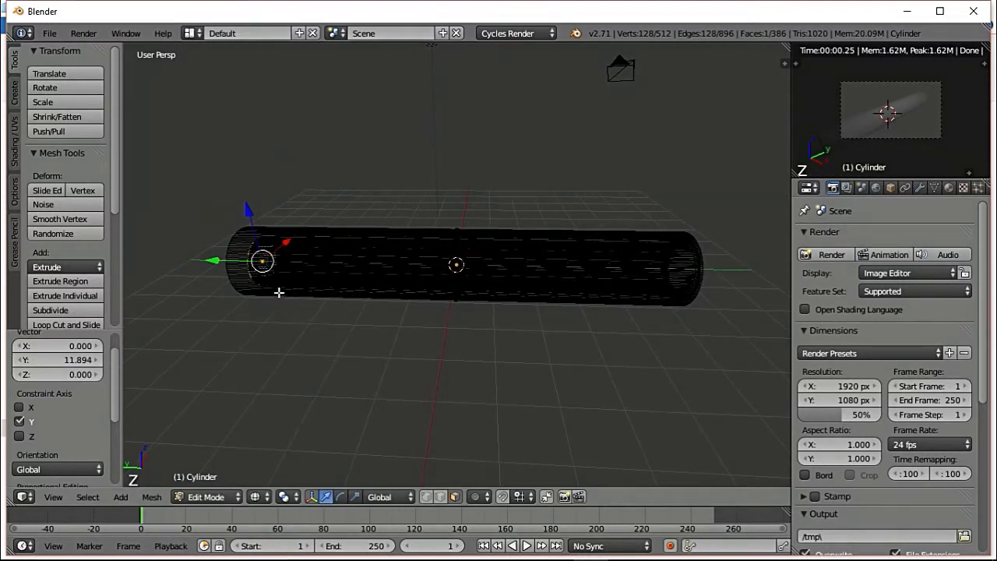
- Inspect the hollowed barrel in Object Mode with solid shading, checking the bore's depth and wall thickness from the muzzle end
key(Tab)
scroll(327, 302, down, 1)
middle_drag(327, 302, 209, 264)
key(Tab)
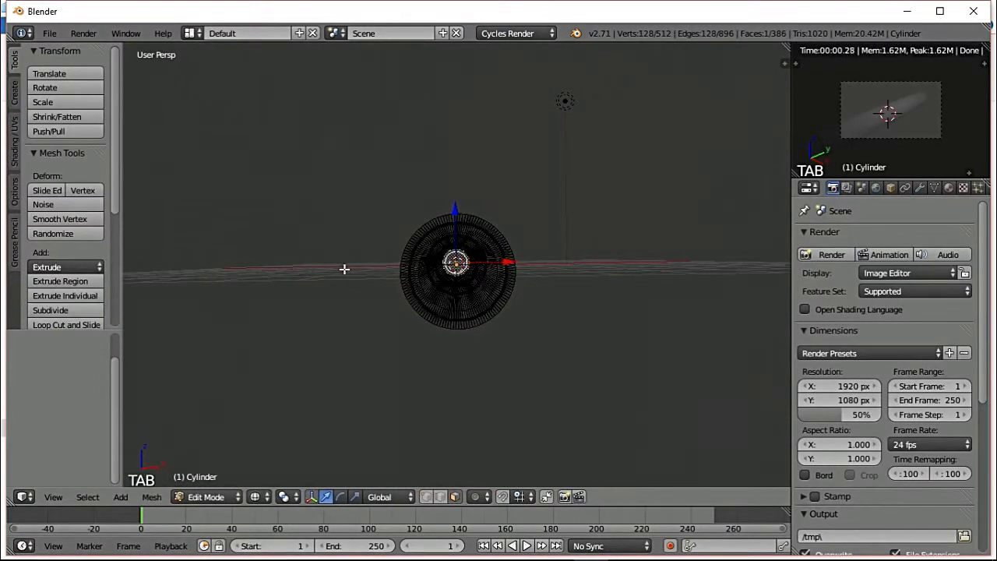
key(Tab)
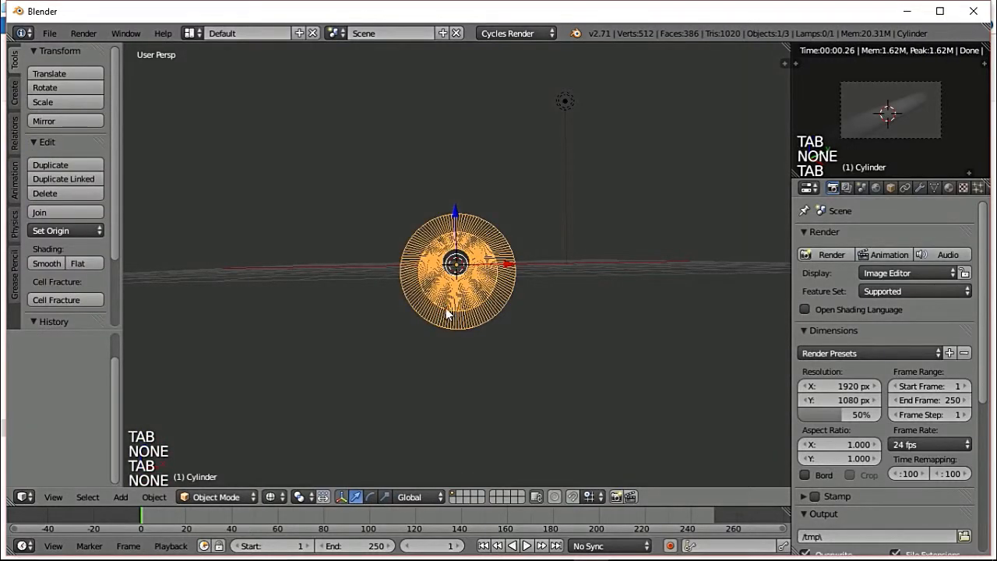
key(z)
scroll(444, 299, up, 20)
scroll(446, 298, down, 1)
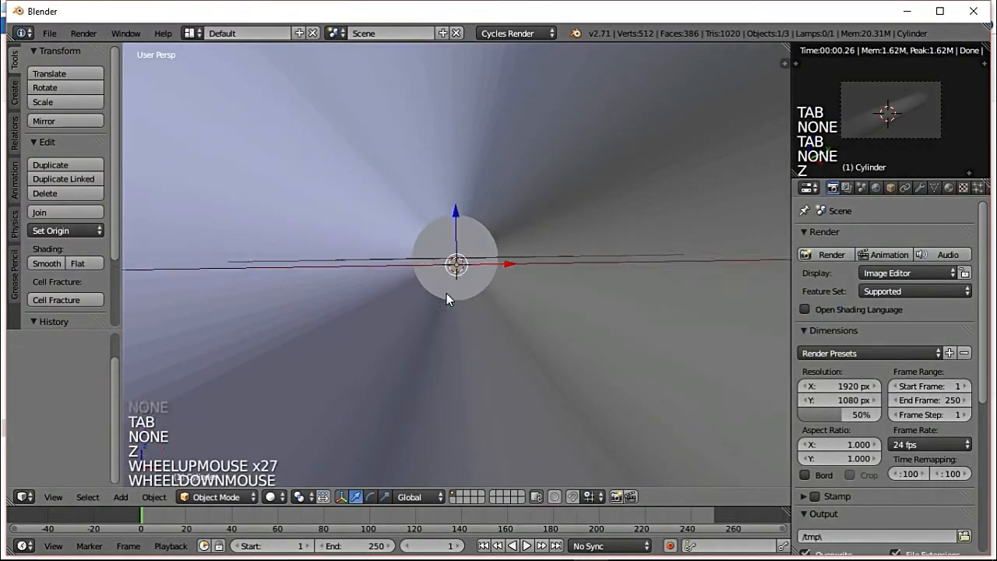
scroll(440, 296, down, 14)
scroll(436, 294, up, 1)
scroll(428, 292, down, 17)
scroll(423, 300, up, 3)
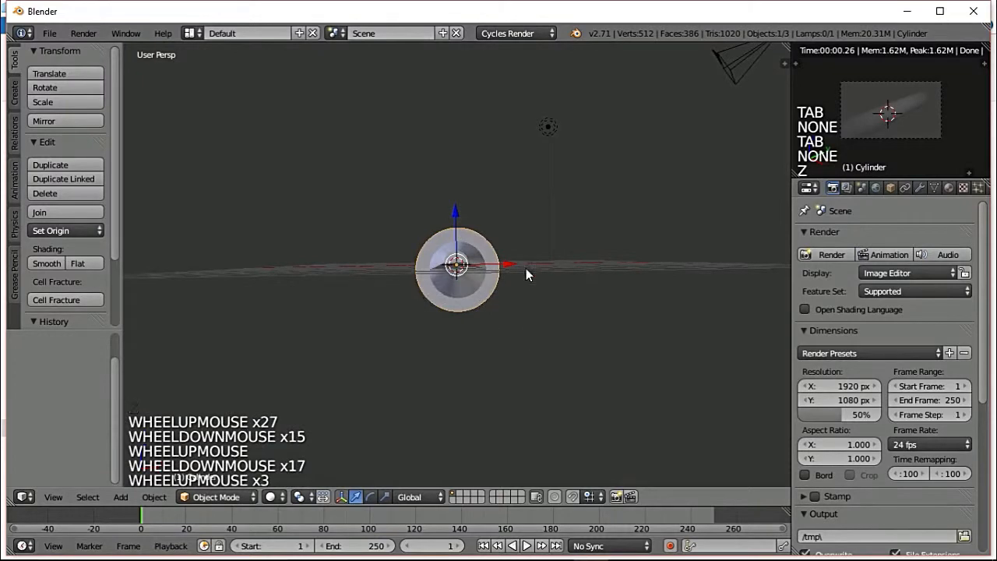
middle_drag(525, 268, 455, 381)
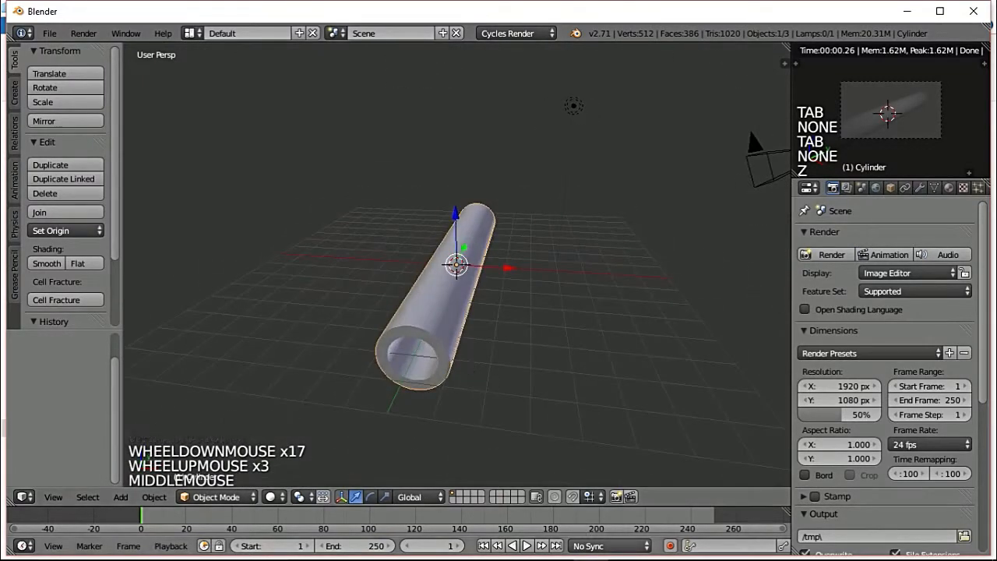
- Recheck the scattergun reference in Photos, close it, and move the barrel about 0.901 along the global X axis
click(698, 555)
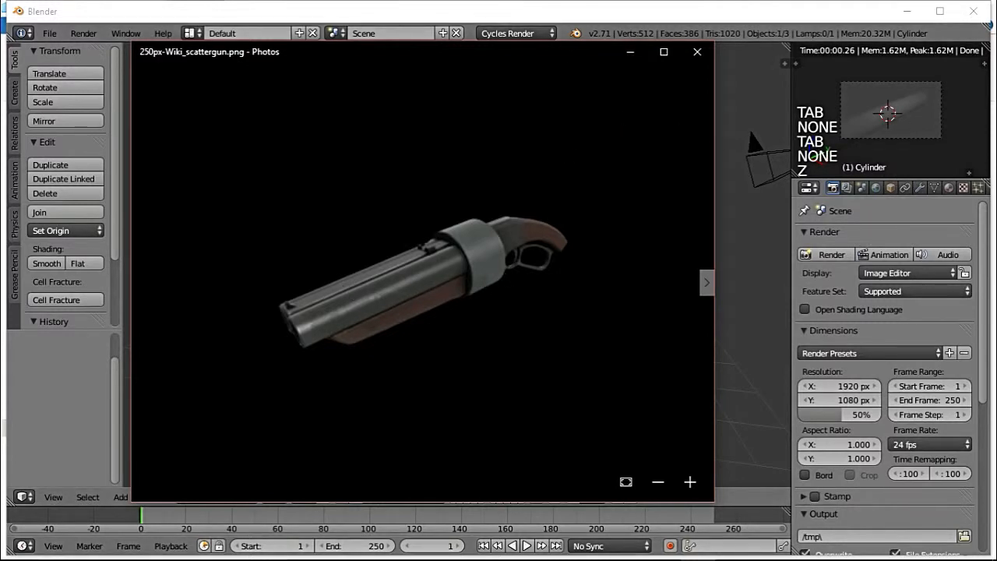
click(697, 52)
drag(500, 265, 530, 274)
key(KP_7)
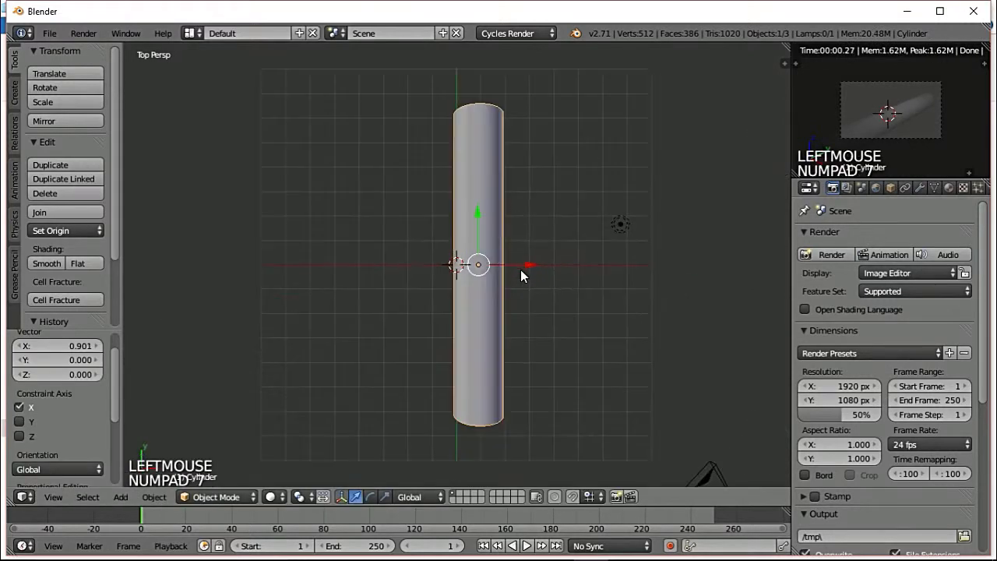
- From the front view, nudge the barrel about 0.104 further along X to align its side edge with the world origin
key(KP_3)
key(KP_1)
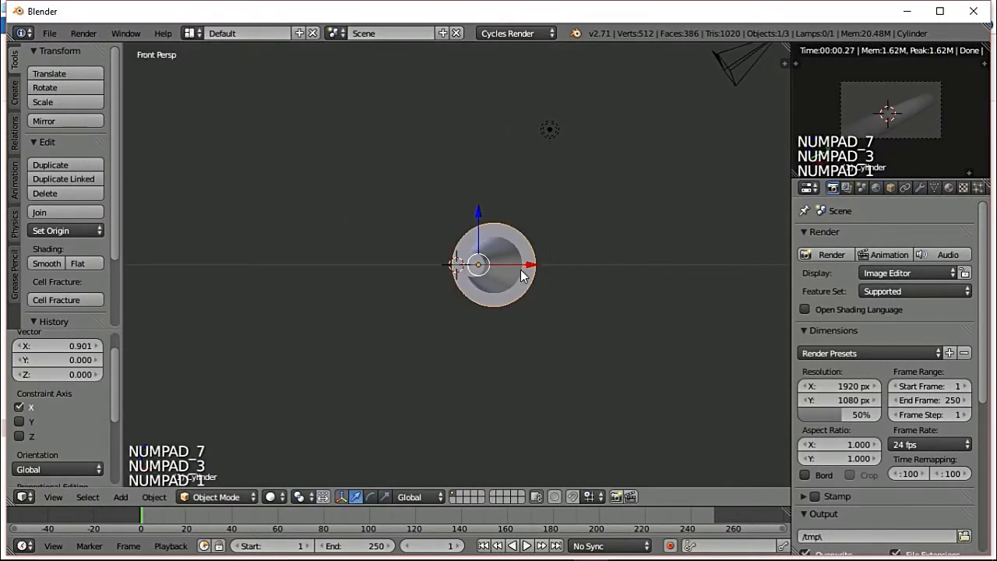
scroll(480, 272, up, 8)
scroll(467, 271, down, 5)
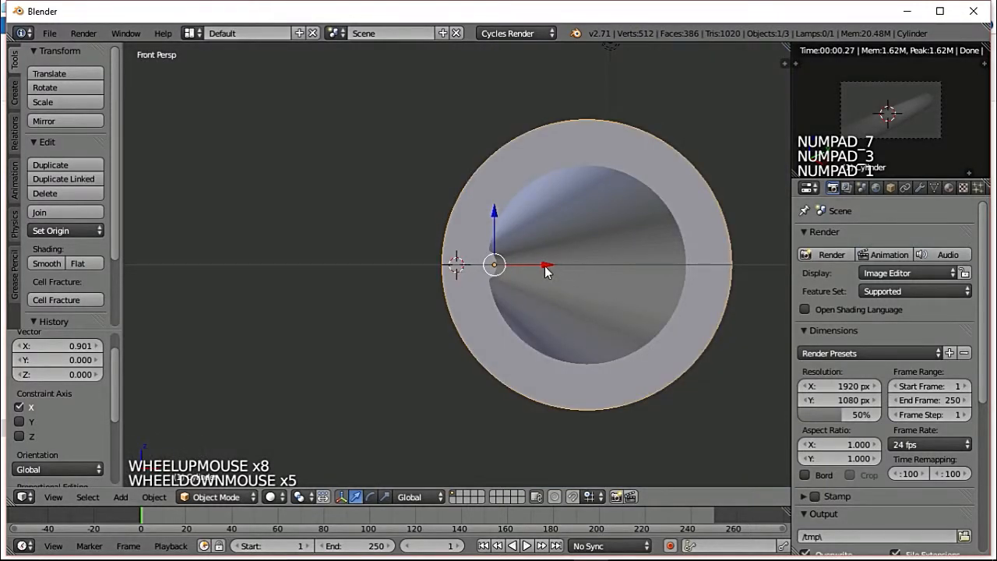
mouse_move(544, 264)
mouse_down()
mouse_move(553, 263)
mouse_move(546, 265)
mouse_up()
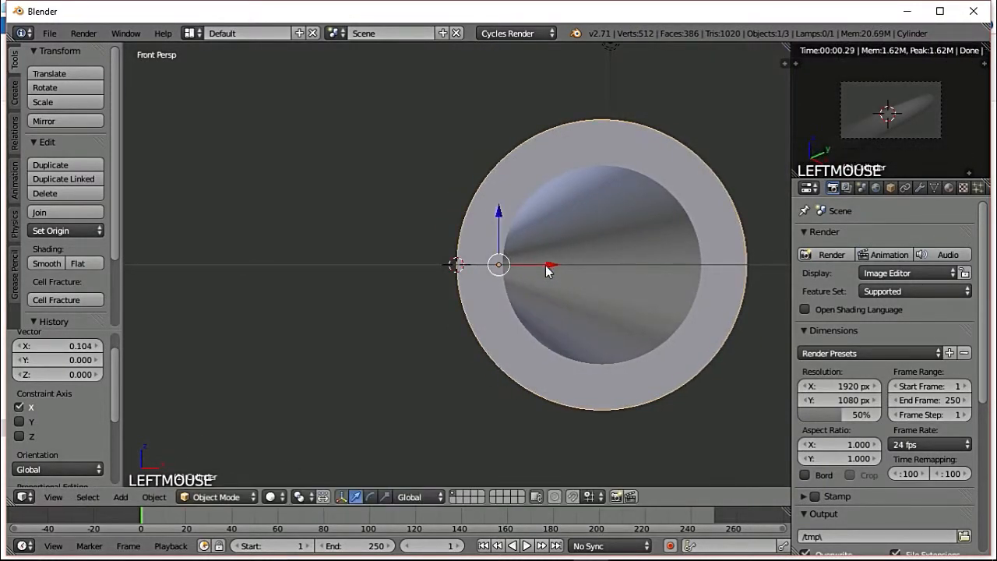
- Examine in front orthographic view how closely the barrel's side edge meets the vertical axis at the origin
key(KP_5)
scroll(484, 277, up, 5)
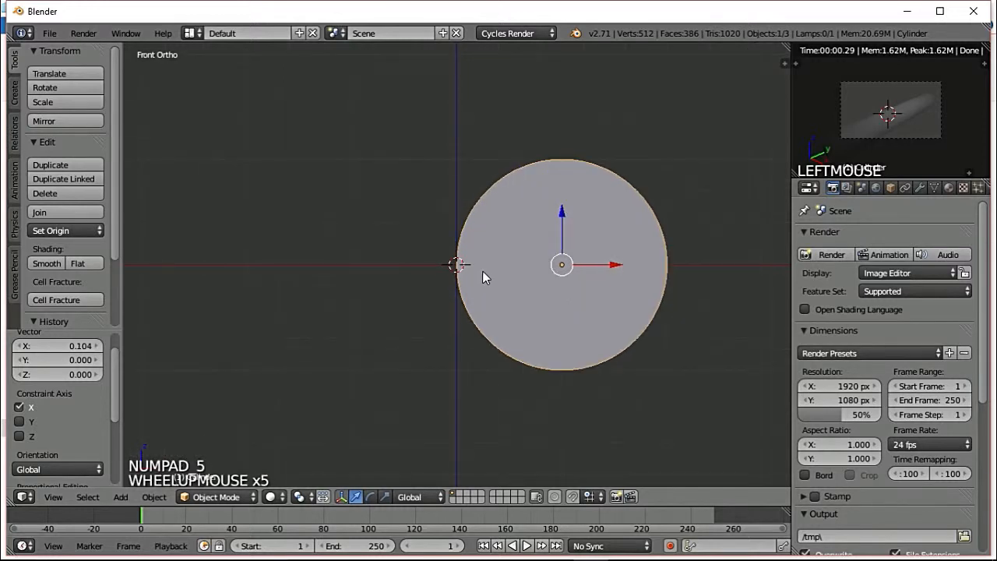
key(KP_1)
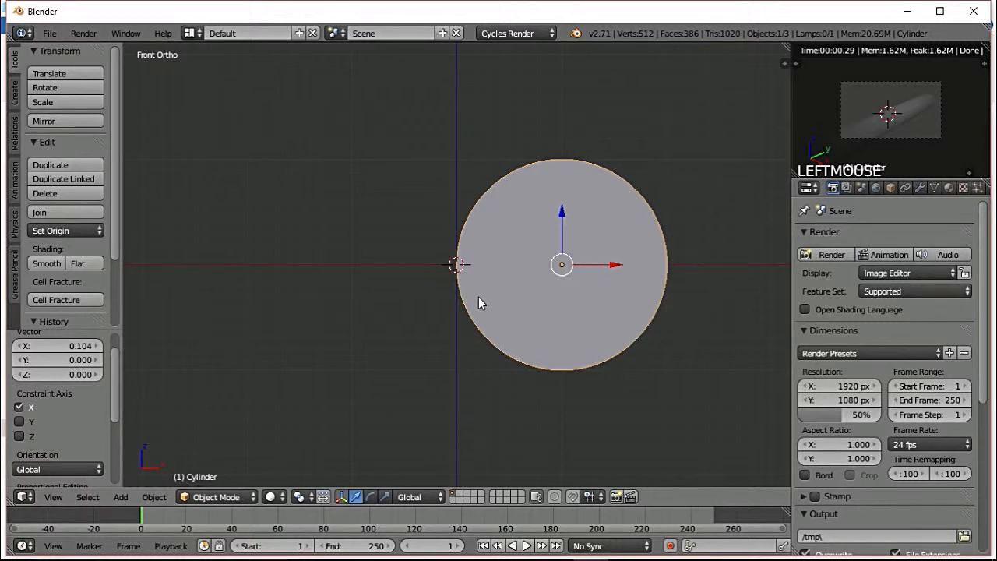
scroll(475, 292, down, 8)
scroll(444, 320, up, 11)
scroll(436, 327, up, 12)
scroll(422, 334, down, 9)
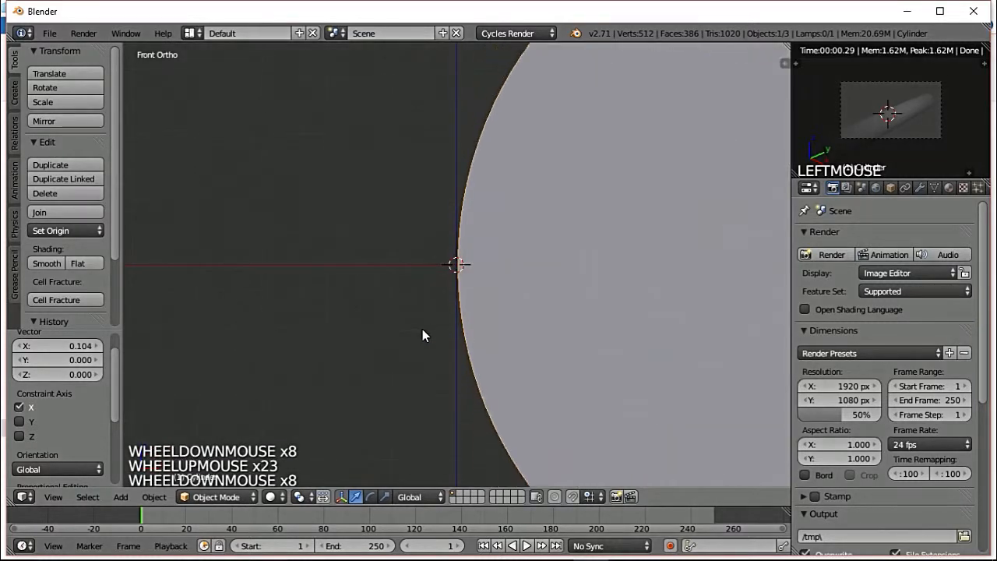
scroll(425, 338, up, 14)
scroll(436, 335, down, 9)
shift+scroll(501, 338, up, 20)
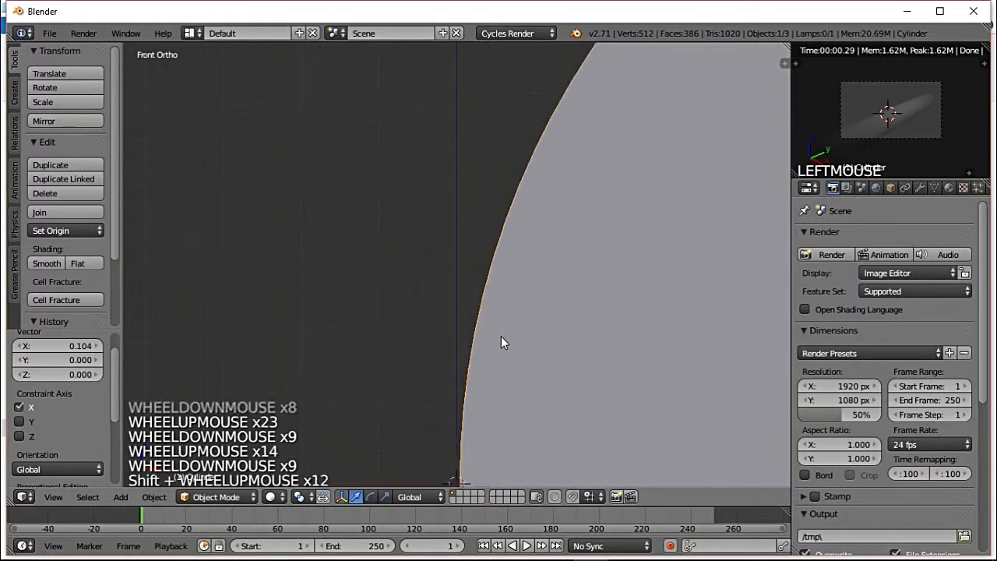
shift+scroll(494, 342, down, 20)
shift+scroll(491, 351, up, 4)
shift+scroll(491, 356, up, 1)
shift+scroll(492, 356, down, 2)
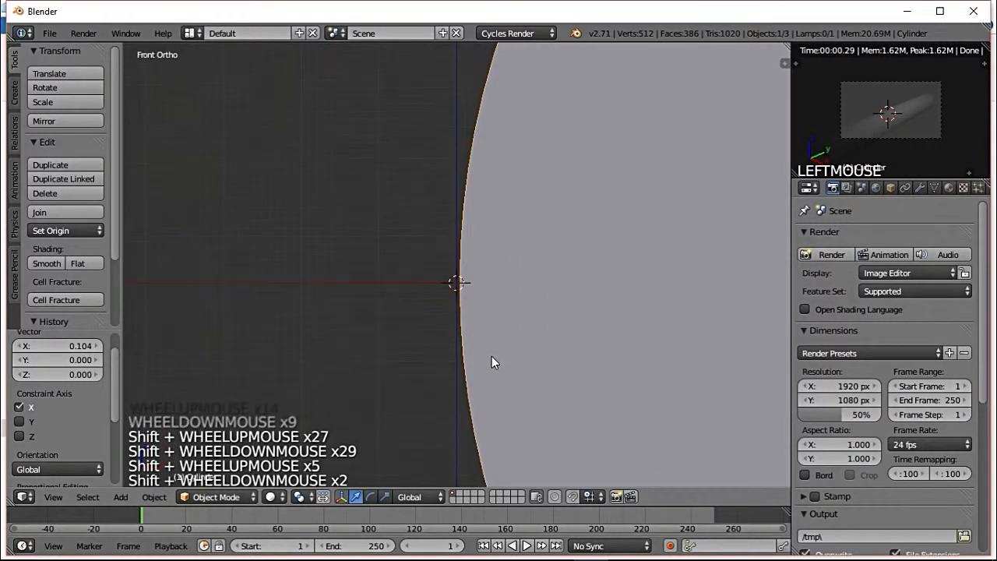
shift+scroll(491, 356, up, 3)
shift+scroll(493, 358, down, 3)
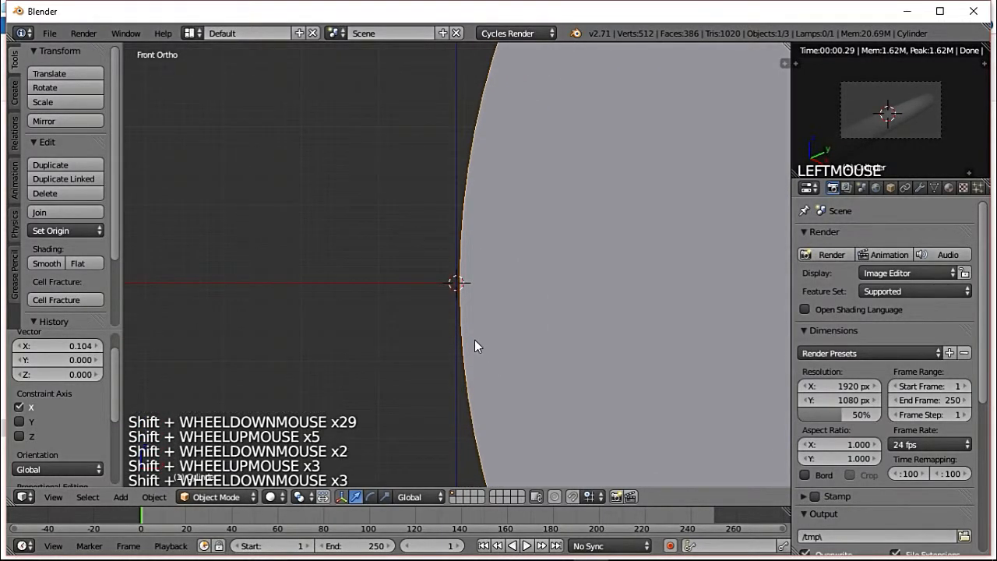
scroll(491, 349, down, 1)
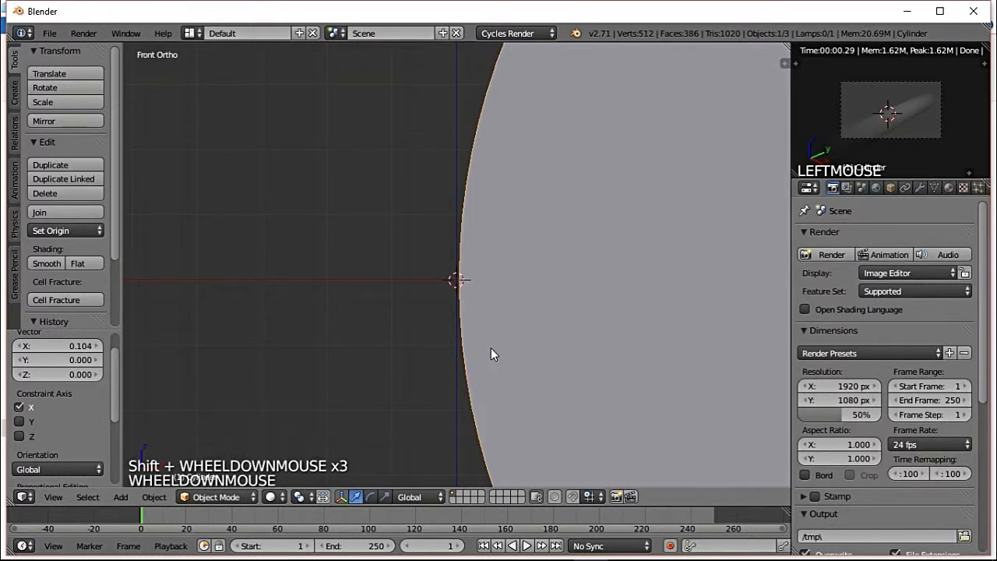
scroll(445, 256, down, 1)
middle_drag(493, 299, 468, 434)
scroll(480, 297, down, 10)
scroll(481, 297, down, 1)
scroll(483, 278, down, 1)
middle_drag(406, 432, 516, 335)
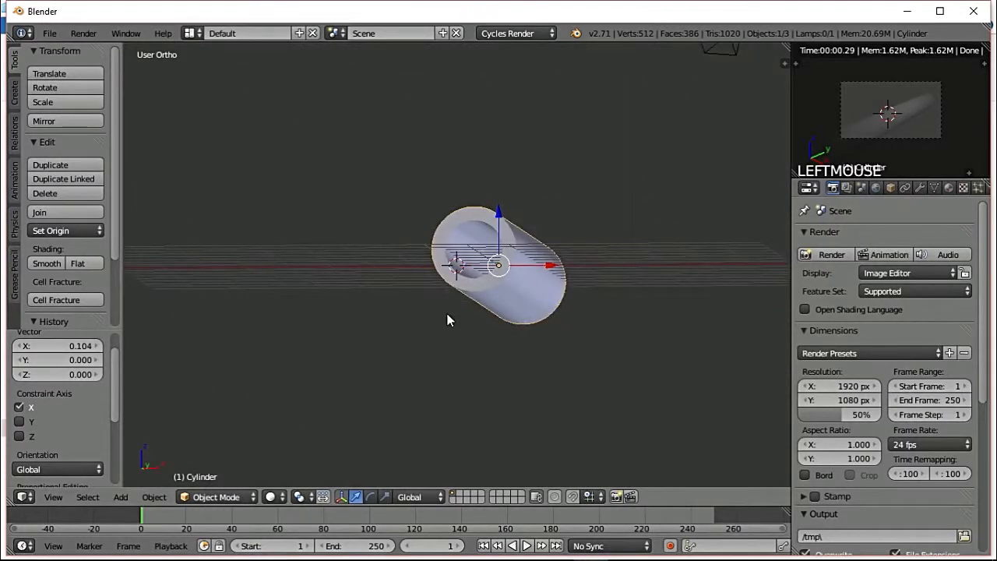
- Duplicate the barrel in front view and move the copy about -2.001 along global X to the other side of the origin
key(KP_1)
scroll(445, 301, up, 3)
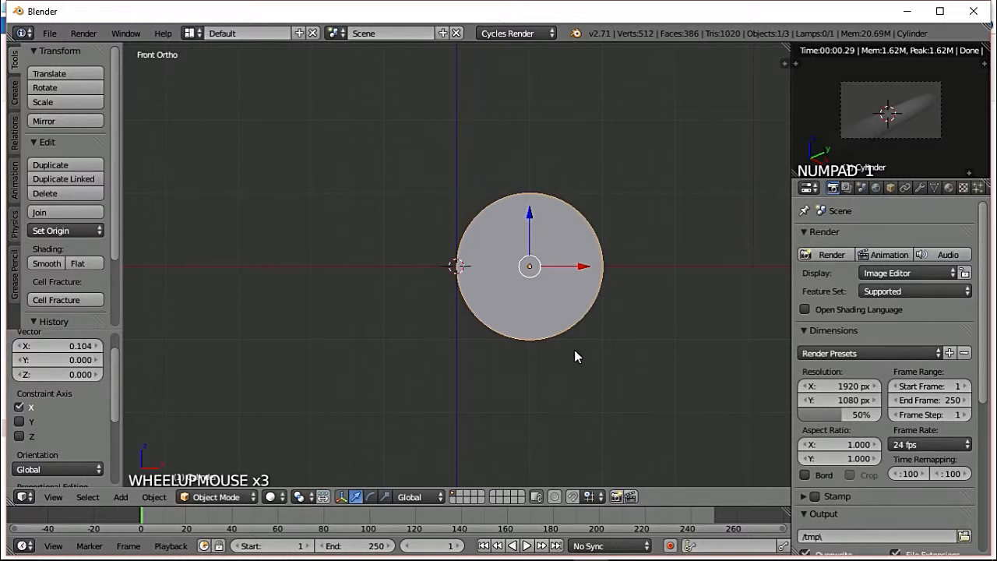
key(shift+d)
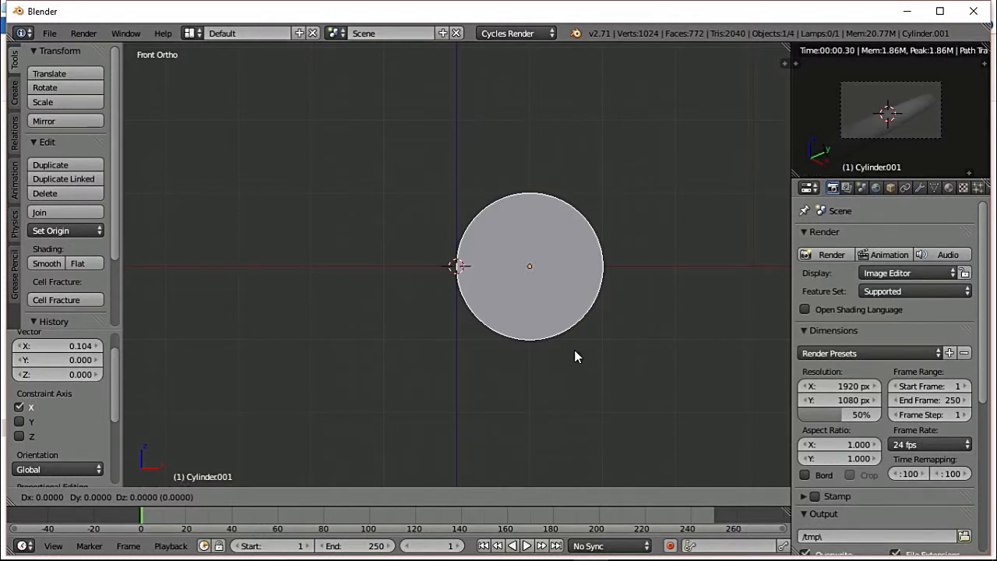
right_click(650, 243)
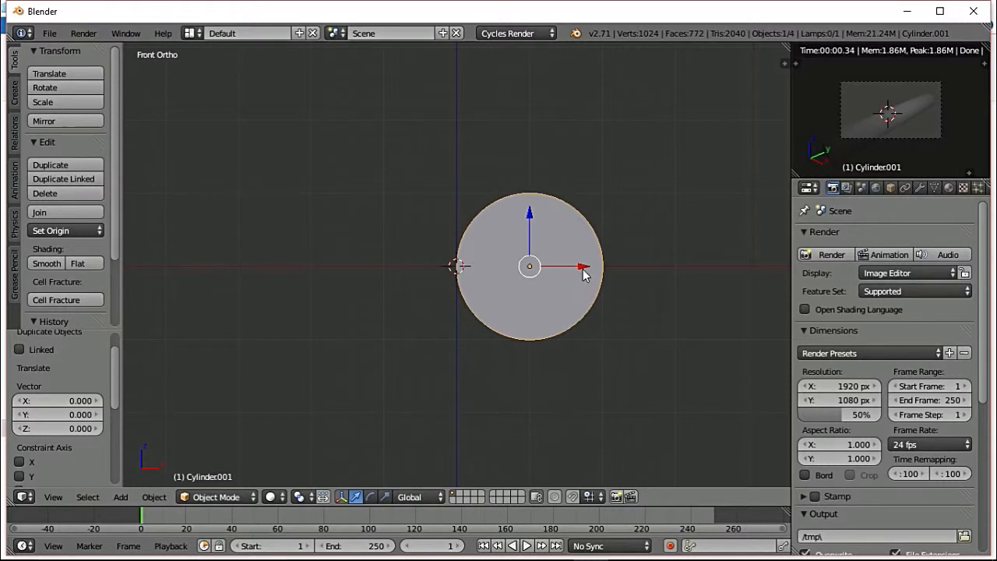
drag(586, 274, 522, 281)
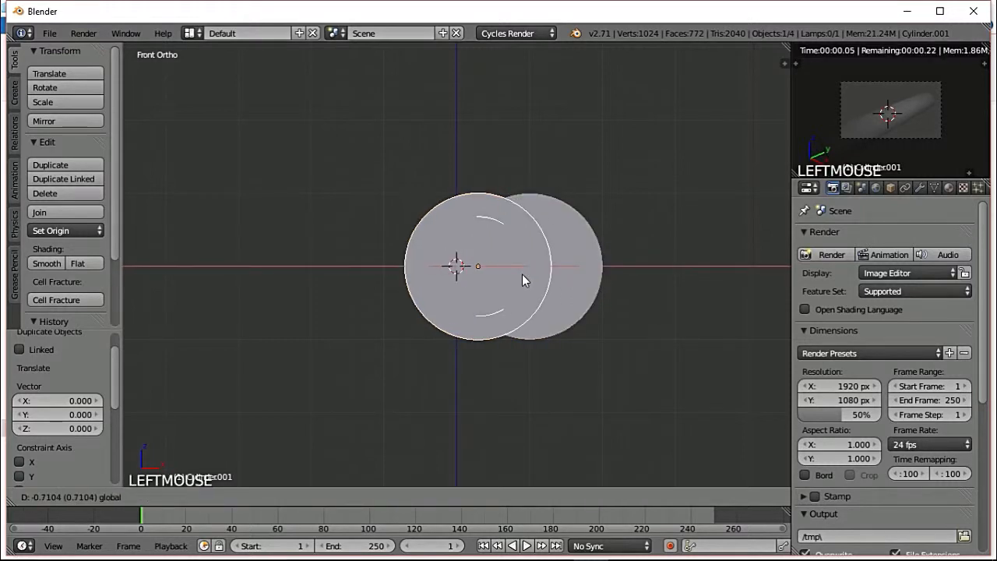
drag(522, 274, 443, 296)
- Nudge the duplicated barrel about 0.025 along X to close the gap between the two barrels
scroll(449, 285, up, 20)
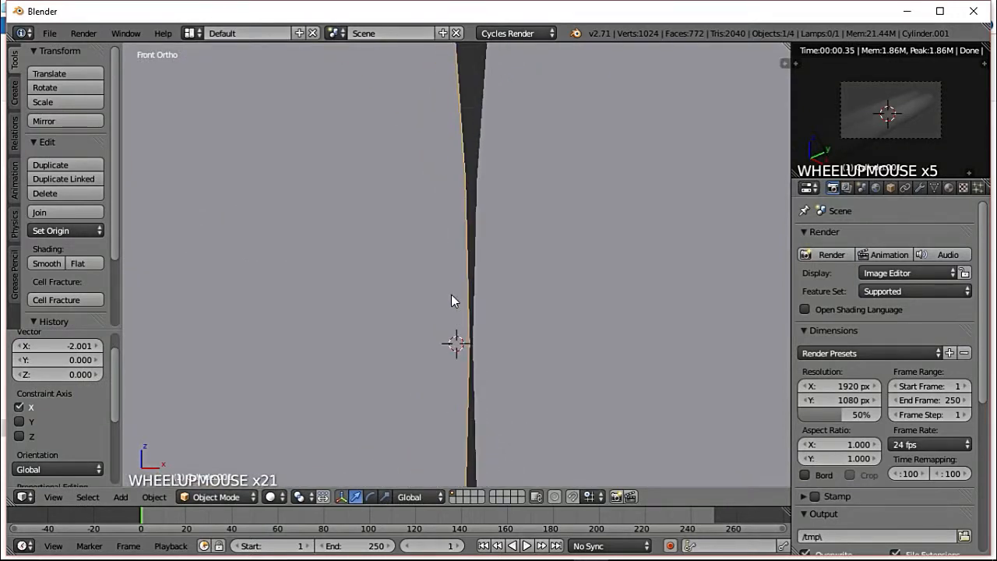
scroll(451, 300, down, 18)
scroll(452, 298, down, 11)
scroll(454, 295, up, 9)
drag(426, 270, 462, 327)
- Inspect the paired barrels in perspective from the front, the side, above and through the camera
key(KP_5)
scroll(416, 222, down, 7)
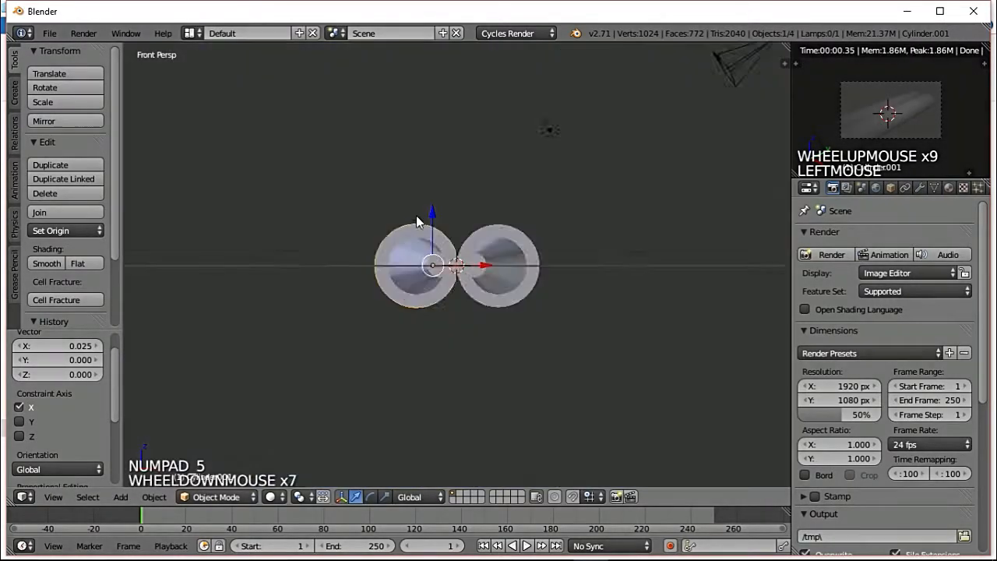
scroll(417, 222, down, 3)
scroll(427, 227, up, 8)
scroll(506, 242, down, 6)
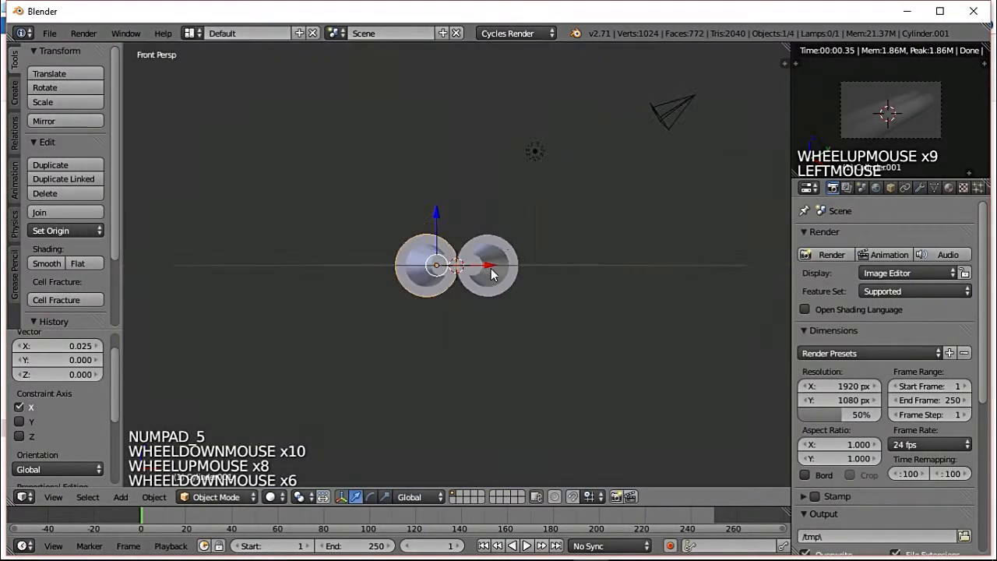
mouse_move(507, 238)
middle_down()
mouse_move(449, 306)
mouse_move(392, 282)
mouse_move(509, 224)
middle_up()
middle_drag(527, 178, 567, 221)
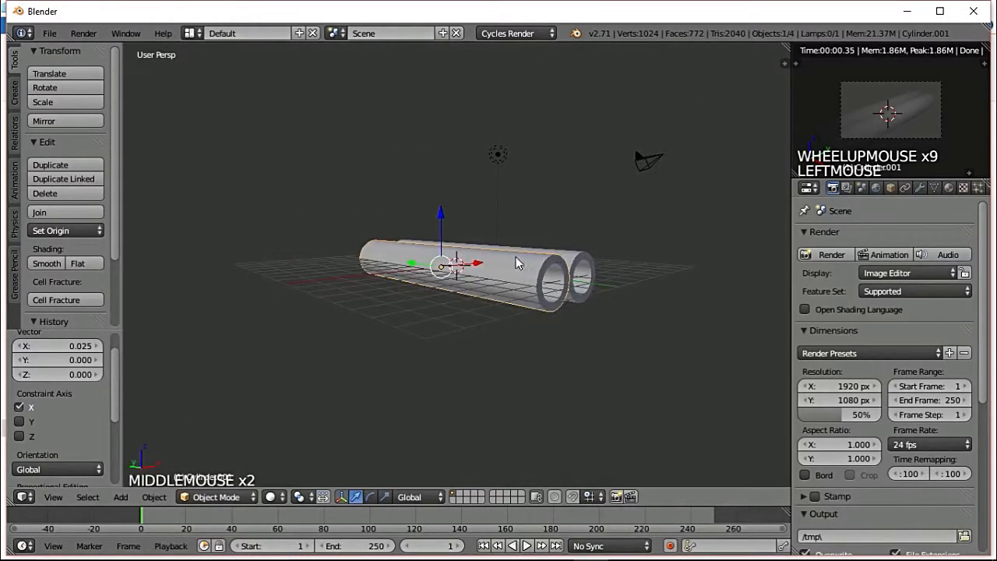
middle_drag(596, 254, 499, 294)
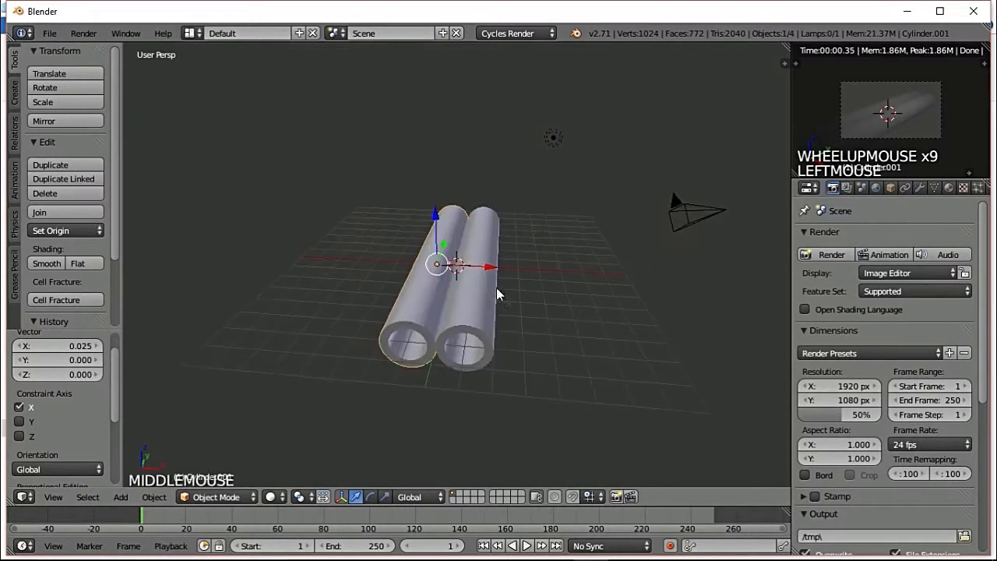
key(KP_0)
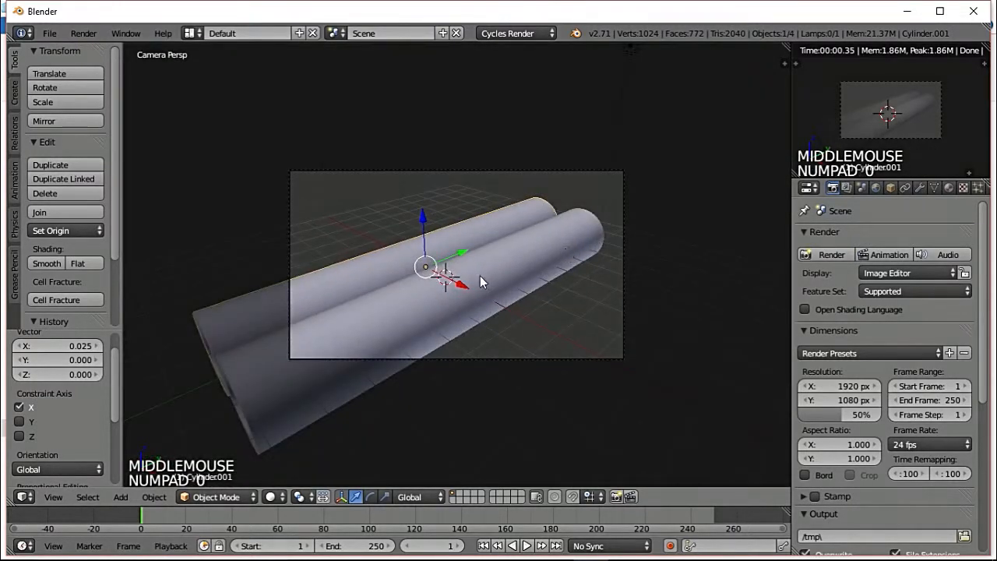
scroll(303, 244, up, 5)
scroll(296, 242, down, 3)
key(KP_0)
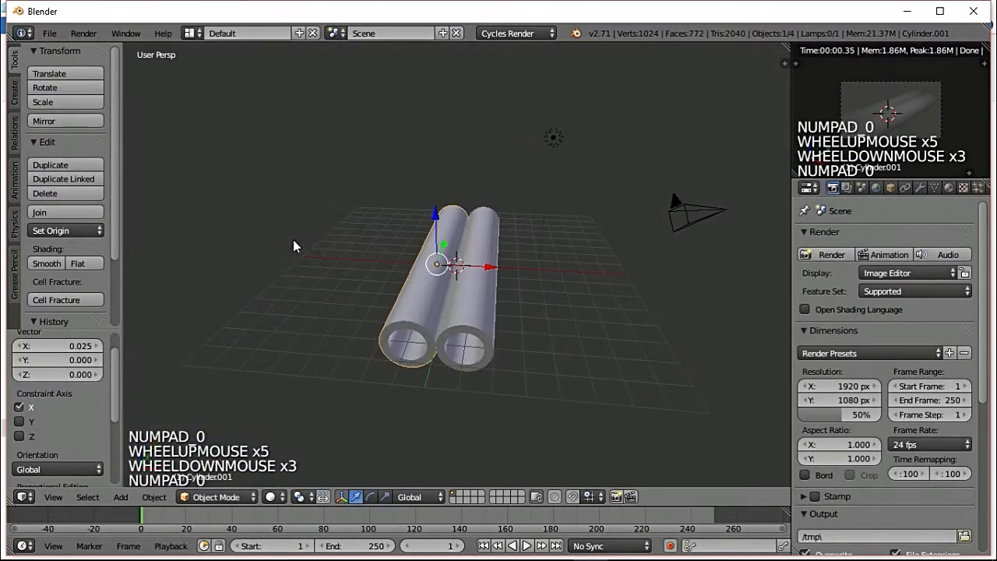
- Check the scattergun reference in Photos, then add a 128-vertex cylinder at the origin in Blender and rotate it 90° about global X
click(698, 546)
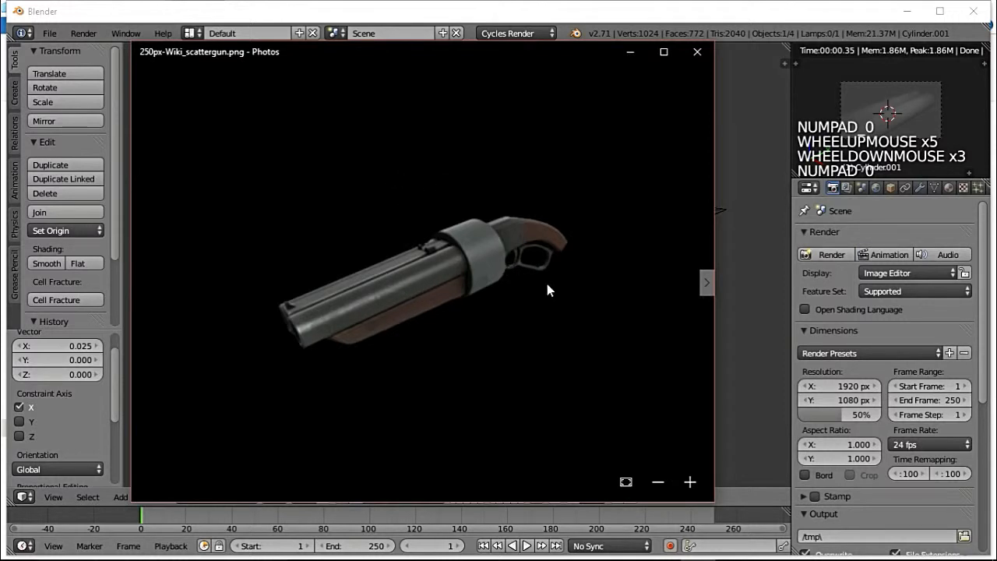
click(670, 14)
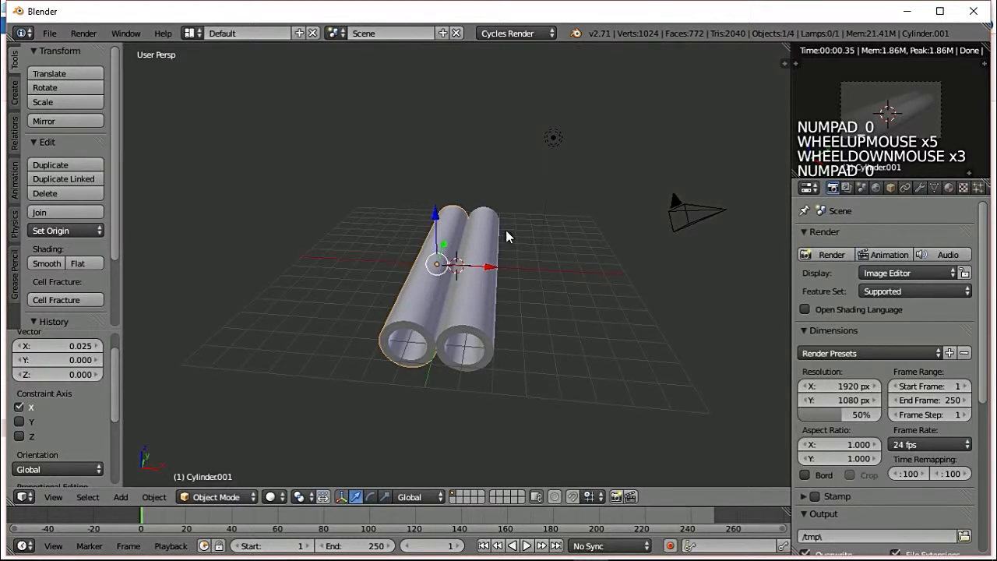
key(shift+a)
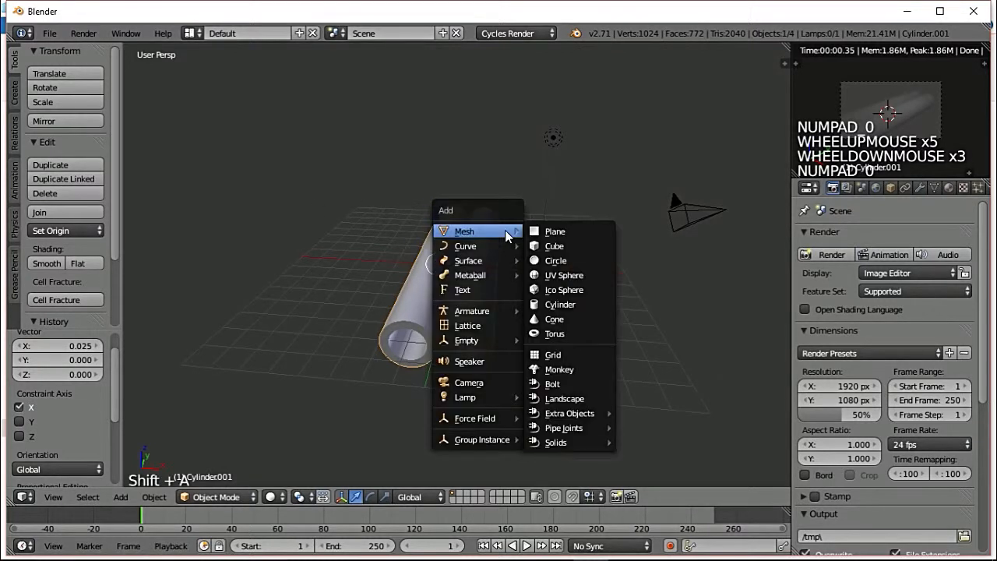
click(549, 306)
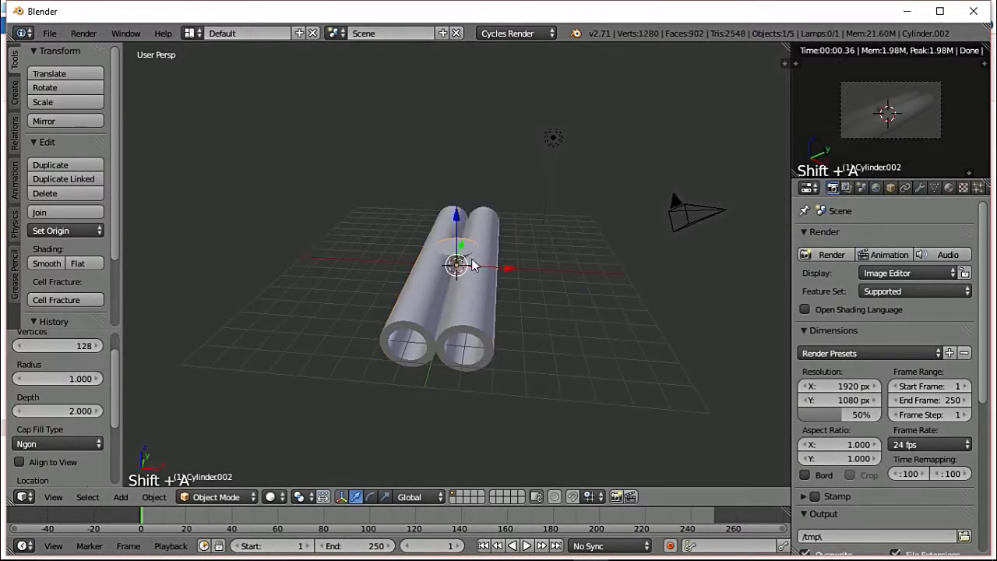
key(r)
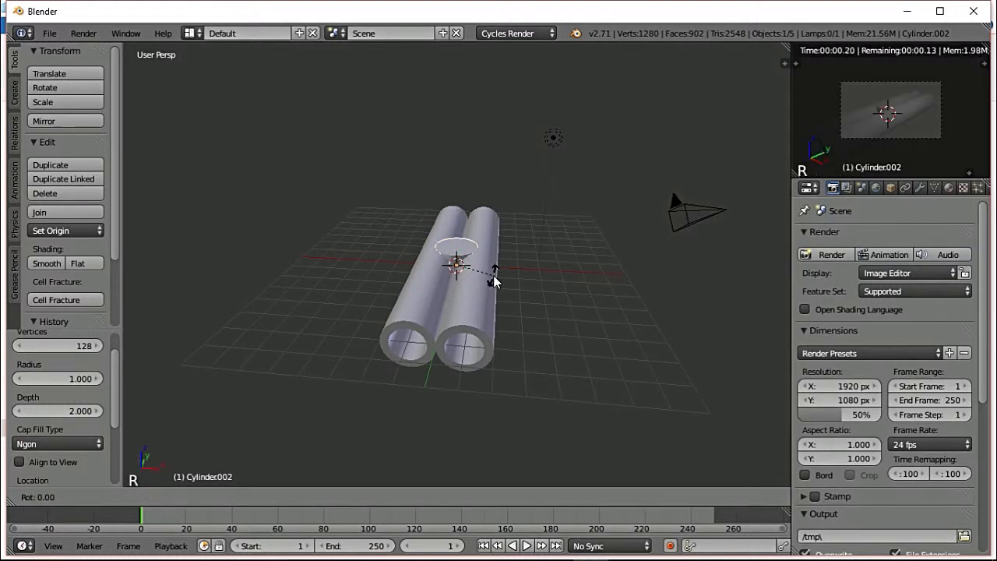
text(x)
text(90)
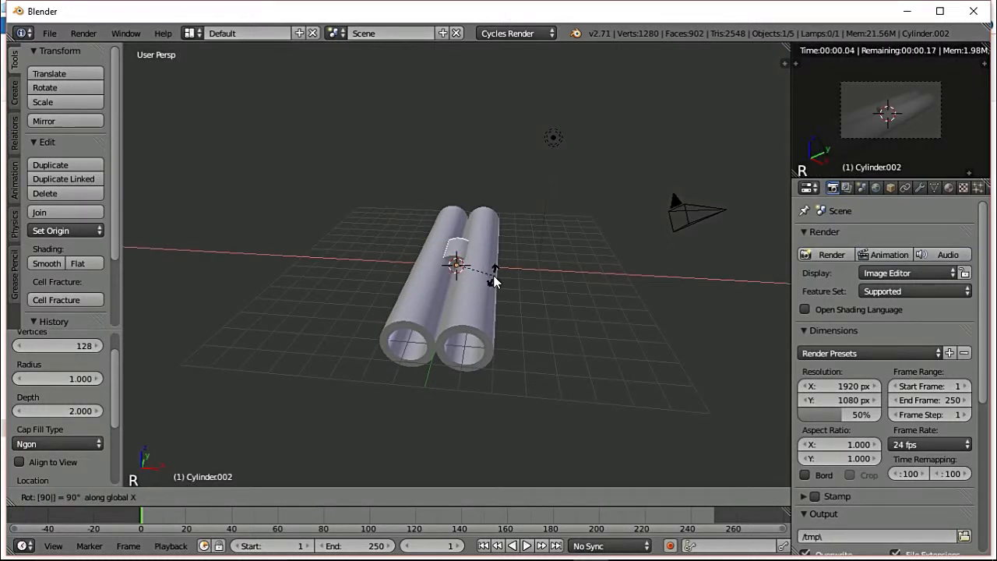
key(Return)
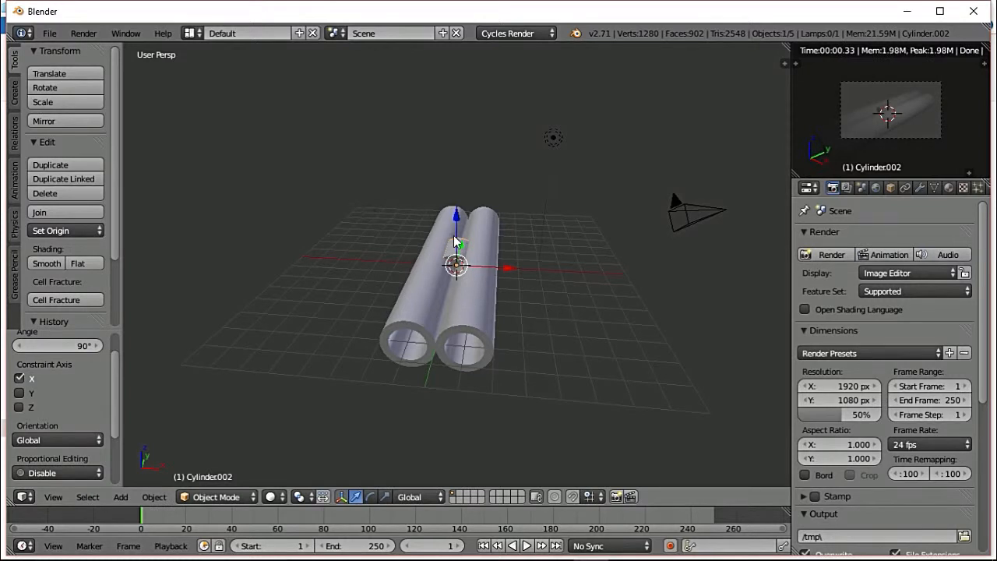
- Scale the new cylinder uniformly by about 2.093 to wrap the barrels and compare it with the reference image
key(s)
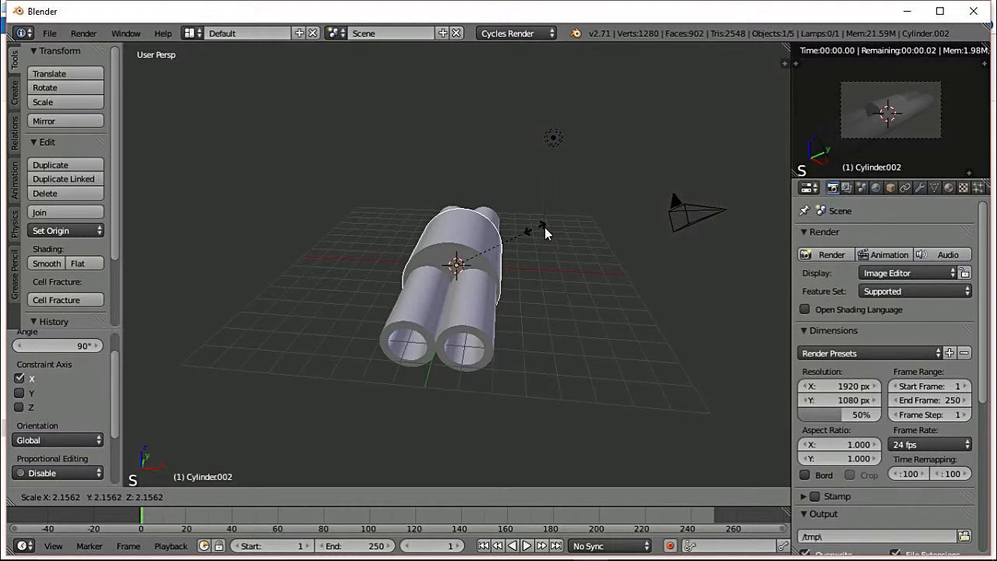
click(543, 231)
click(695, 546)
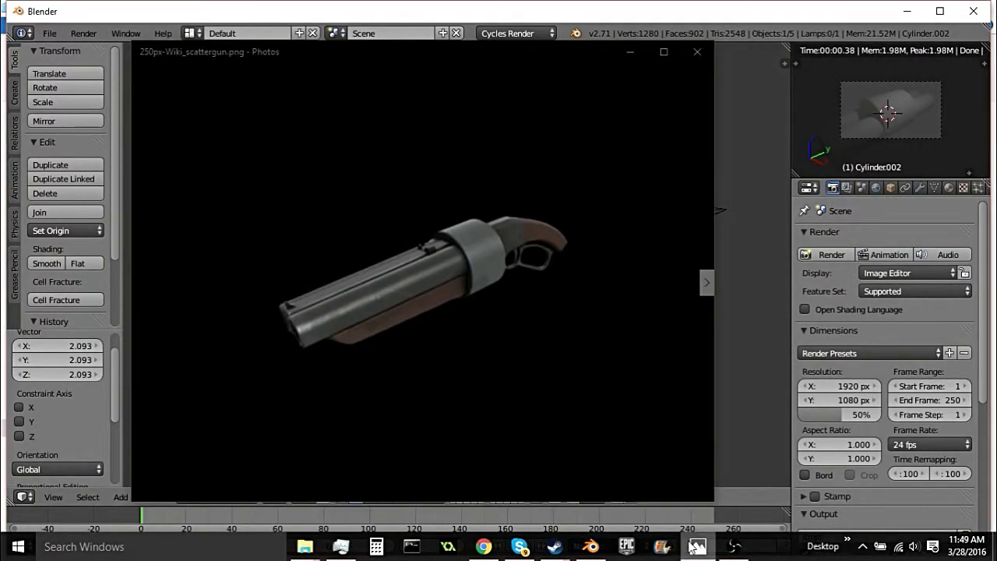
click(696, 546)
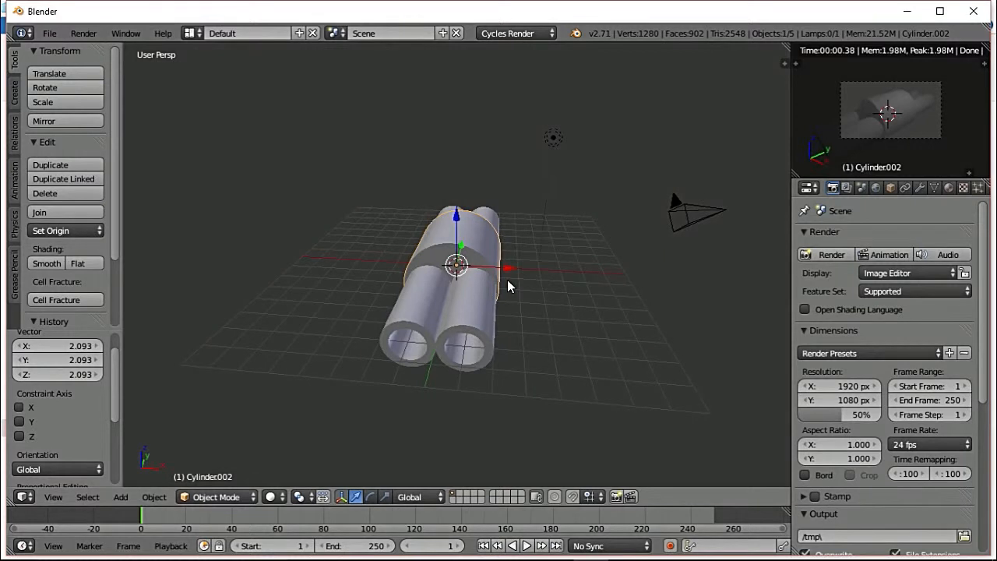
- Lower the large cylinder about 0.49 along Z and scale it uniformly by about 1.048
drag(455, 218, 457, 225)
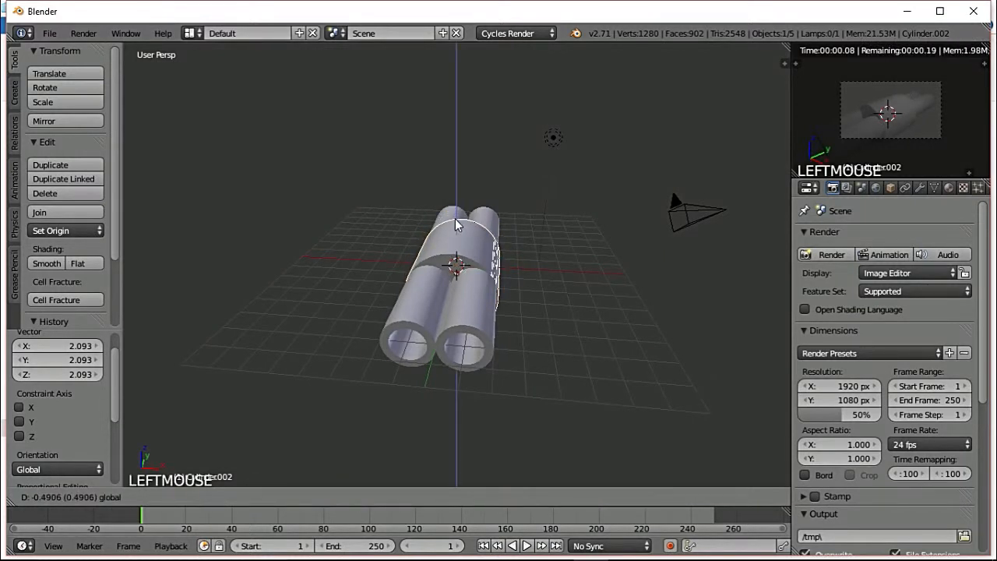
key(s)
key(s)
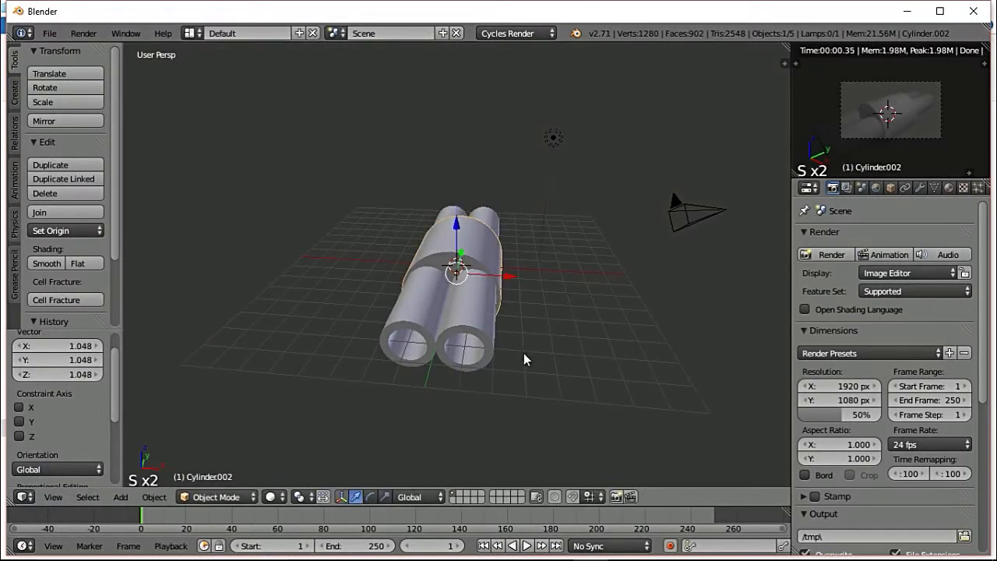
- Move the large cylinder about 6.9 along global Y to the rear end of the barrels
key(KP_6)
key(KP_6)
key(KP_6)
key(KP_2)
key(KP_2)
key(KP_2)
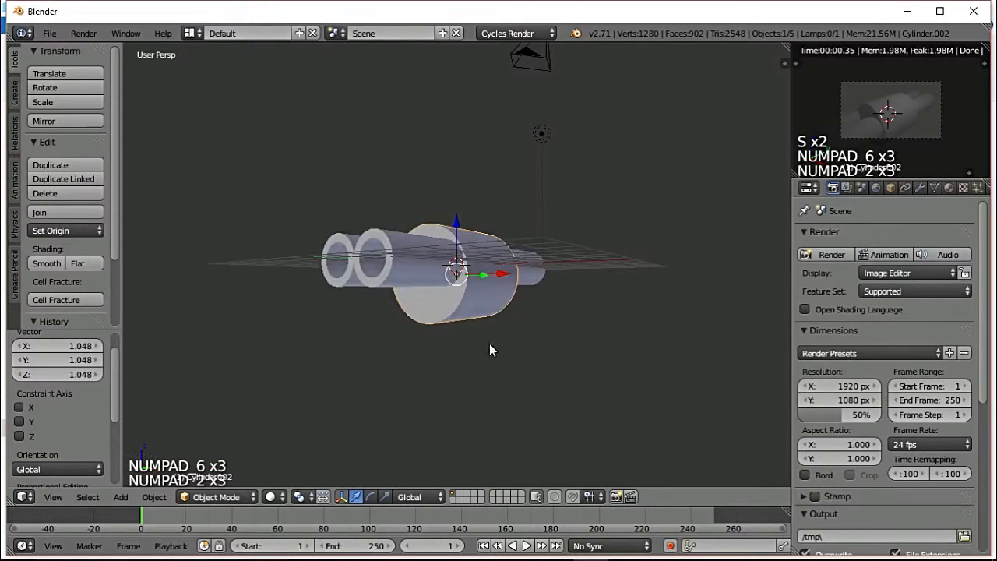
key(KP_6)
key(KP_6)
key(KP_6)
key(KP_6)
key(KP_6)
key(KP_6)
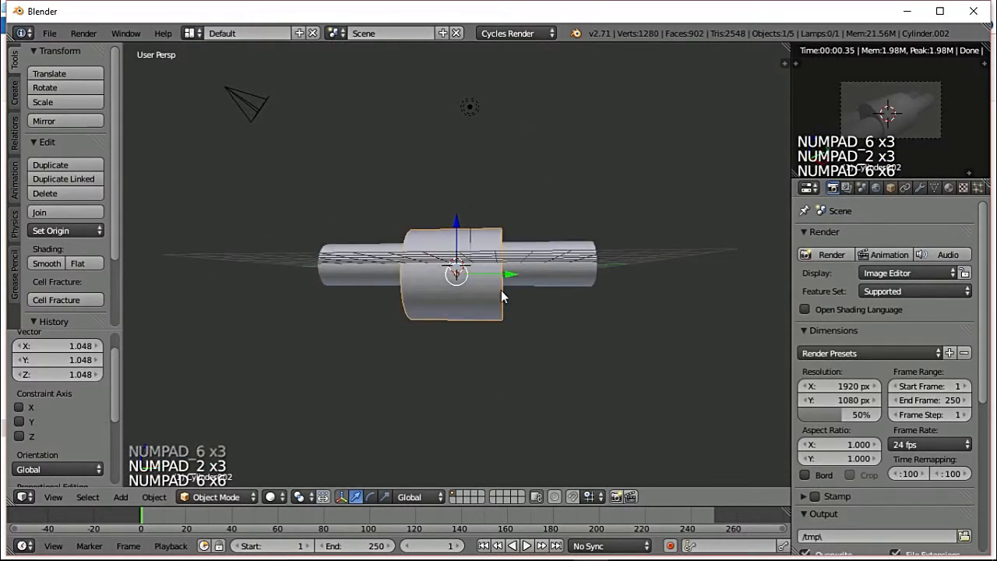
drag(505, 270, 656, 275)
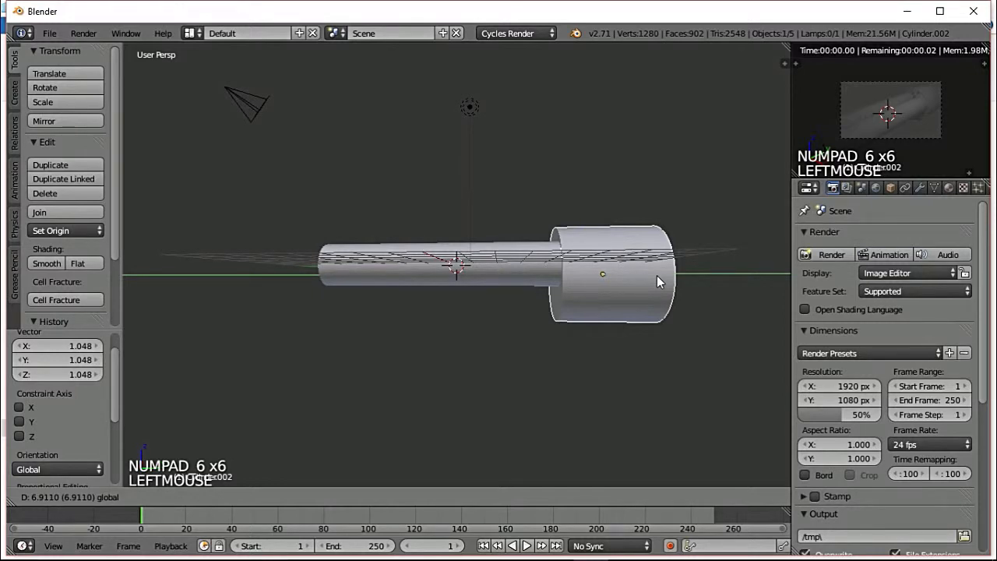
scroll(657, 275, up, 2)
click(657, 275)
- Shorten the large cylinder by scaling it along global Y and shift it about -1.721 along Y over the barrel ends
key(KP_8)
key(KP_8)
key(KP_8)
scroll(580, 315, down, 4)
key(s)
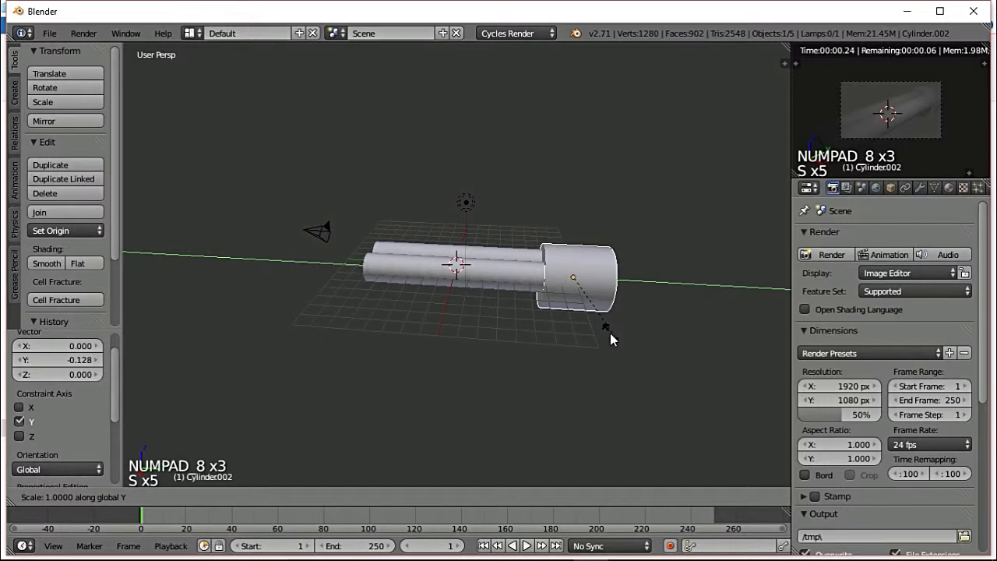
click(610, 333)
- Recheck the scattergun reference in Photos, then scale the collar cylinder uniformly by about 0.963 in Blender
click(698, 548)
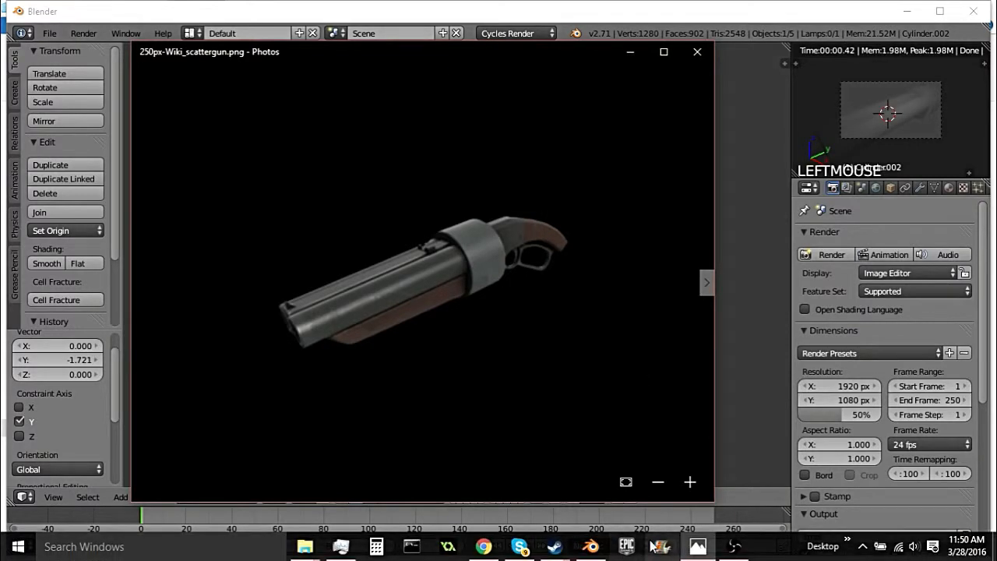
click(698, 546)
scroll(562, 320, up, 7)
scroll(600, 323, down, 1)
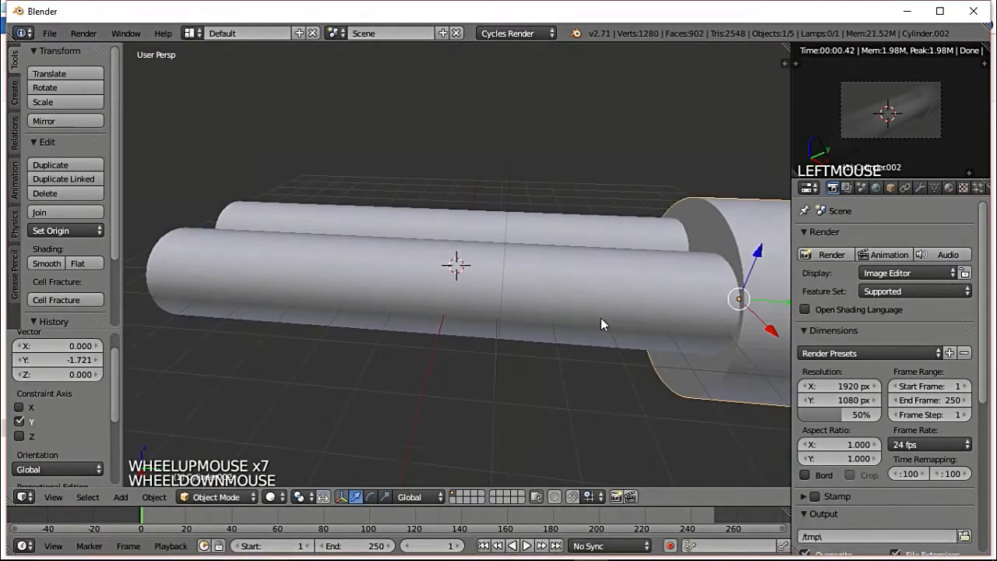
key(s)
key(s)
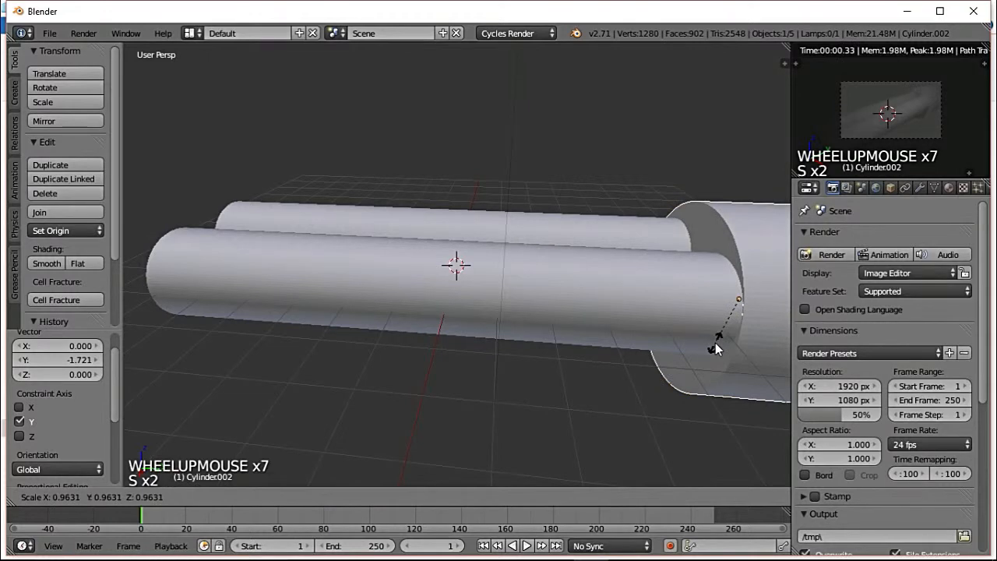
click(715, 349)
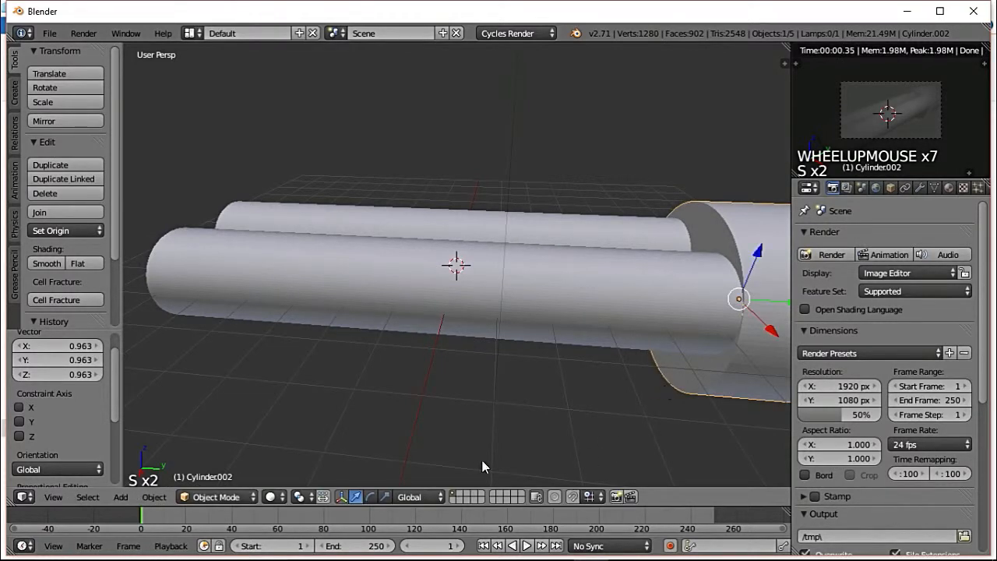
- Move the collar cylinder about -0.229 along global Y to overlap the barrel ends further
ctrl+scroll(527, 436, down, 9)
ctrl+scroll(526, 421, up, 20)
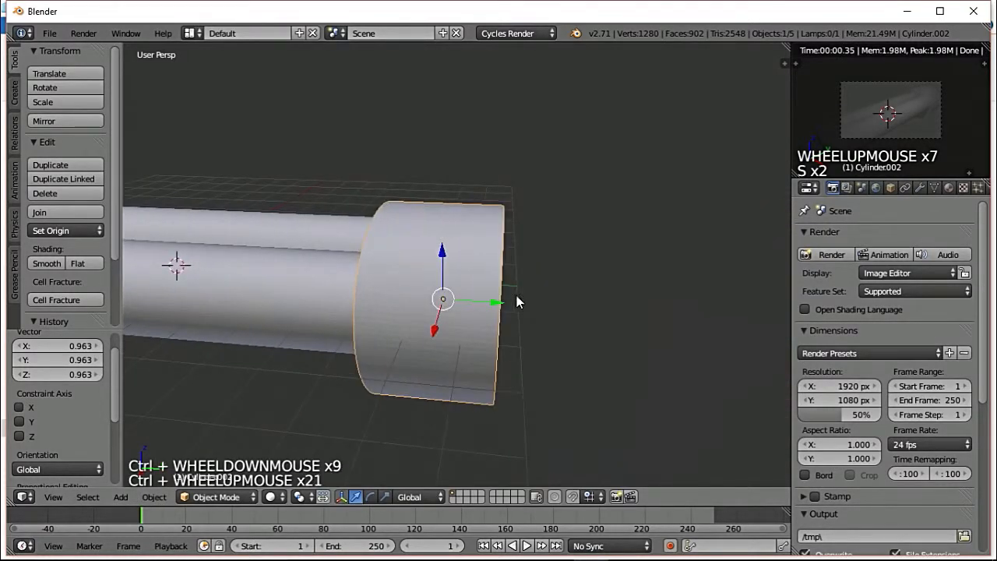
drag(499, 303, 482, 308)
scroll(498, 361, down, 5)
ctrl+scroll(498, 360, down, 7)
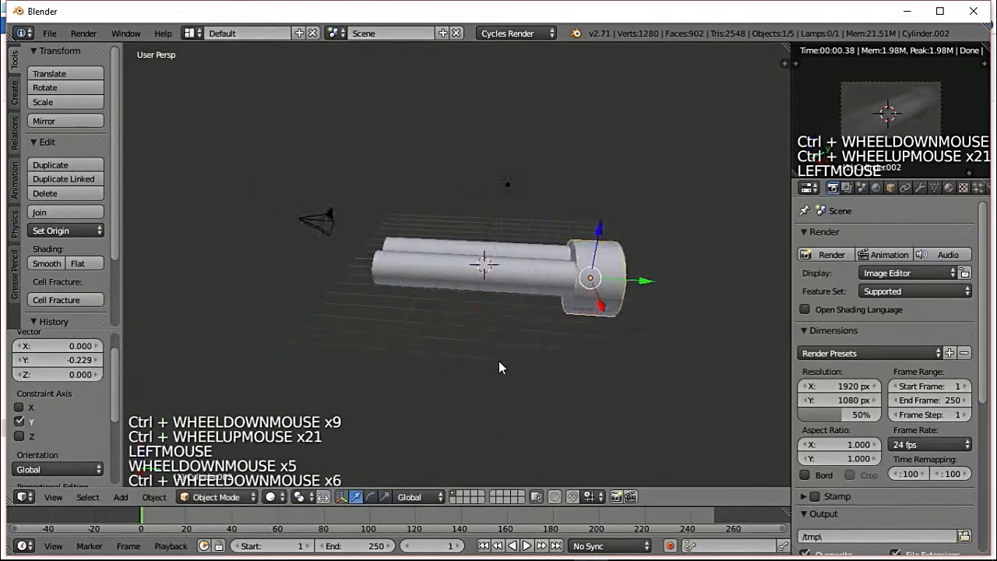
ctrl+scroll(497, 354, up, 13)
ctrl+scroll(498, 353, down, 13)
ctrl+scroll(497, 357, up, 11)
ctrl+scroll(498, 357, down, 11)
ctrl+scroll(494, 369, up, 7)
ctrl+scroll(494, 369, down, 8)
ctrl+scroll(491, 359, down, 15)
ctrl+scroll(487, 356, up, 13)
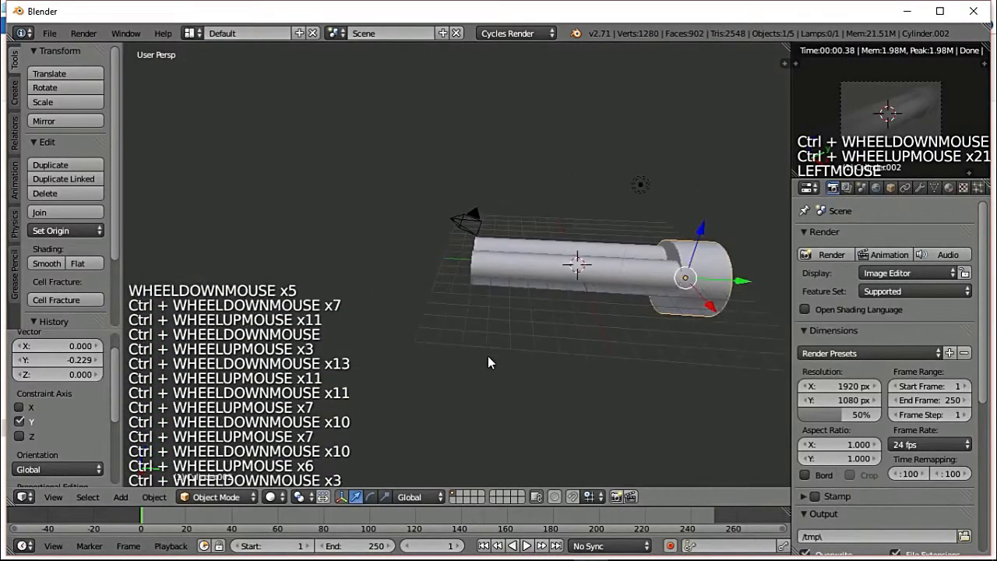
ctrl+scroll(488, 356, down, 15)
ctrl+scroll(482, 353, up, 8)
ctrl+scroll(475, 352, up, 13)
ctrl+scroll(467, 353, down, 14)
ctrl+scroll(462, 347, down, 8)
ctrl+scroll(457, 340, up, 11)
ctrl+scroll(456, 347, down, 9)
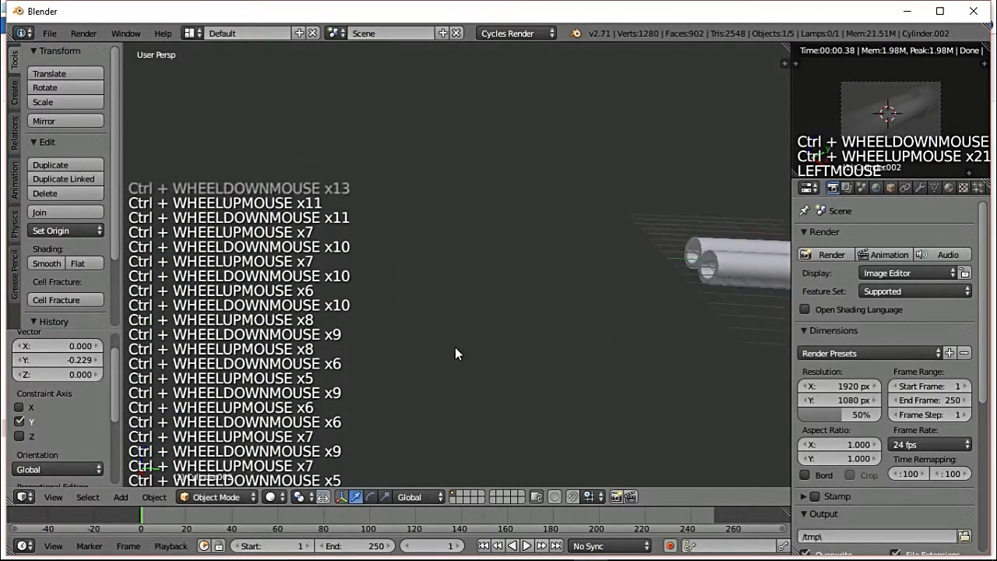
ctrl+scroll(455, 348, up, 7)
ctrl+scroll(454, 347, down, 6)
ctrl+scroll(454, 345, up, 9)
ctrl+scroll(454, 344, down, 8)
ctrl+scroll(454, 343, up, 5)
ctrl+scroll(455, 338, down, 8)
ctrl+scroll(468, 312, up, 20)
ctrl+scroll(436, 288, up, 13)
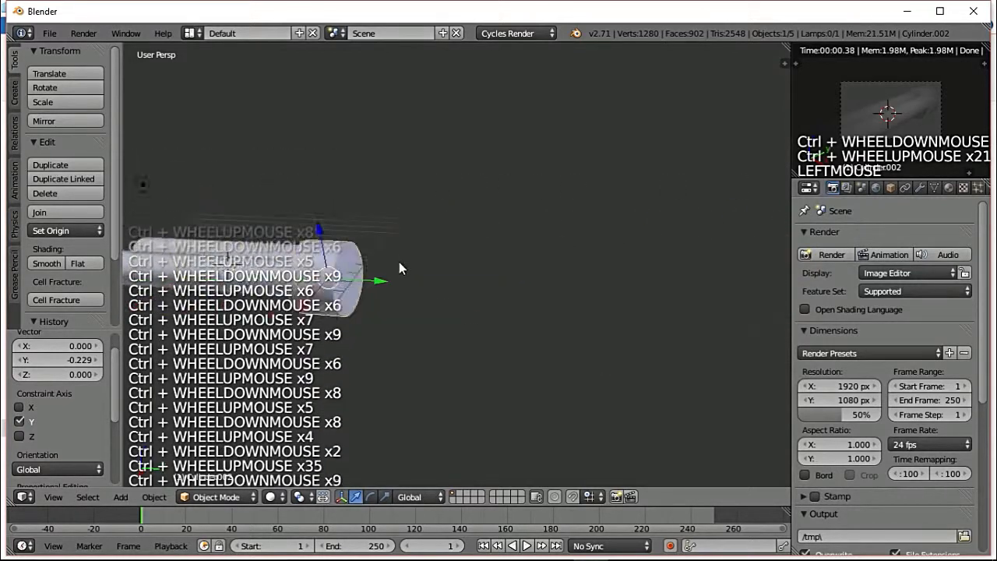
ctrl+scroll(399, 262, down, 20)
ctrl+scroll(407, 274, up, 16)
ctrl+scroll(405, 272, down, 11)
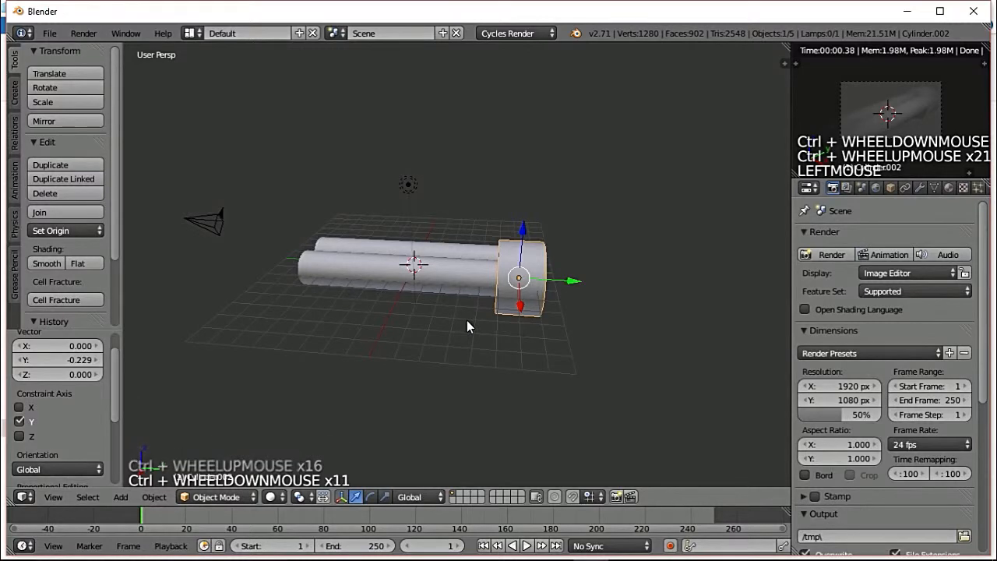
shift+scroll(527, 328, up, 11)
shift+scroll(527, 328, up, 1)
shift+scroll(523, 321, down, 11)
shift+scroll(521, 318, up, 11)
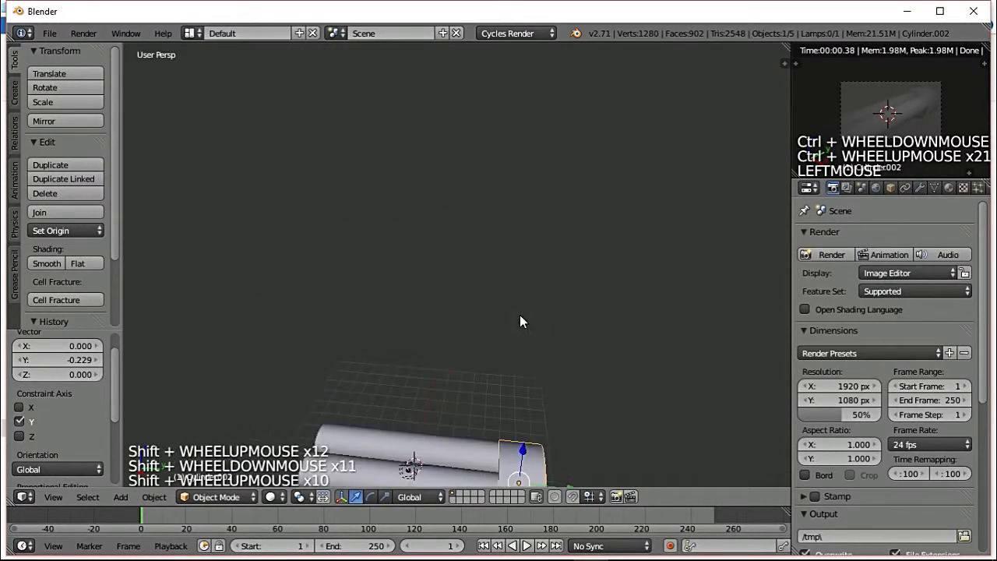
shift+scroll(525, 328, down, 20)
shift+scroll(537, 327, up, 20)
shift+scroll(582, 335, down, 11)
shift+scroll(582, 333, down, 10)
shift+scroll(584, 331, up, 9)
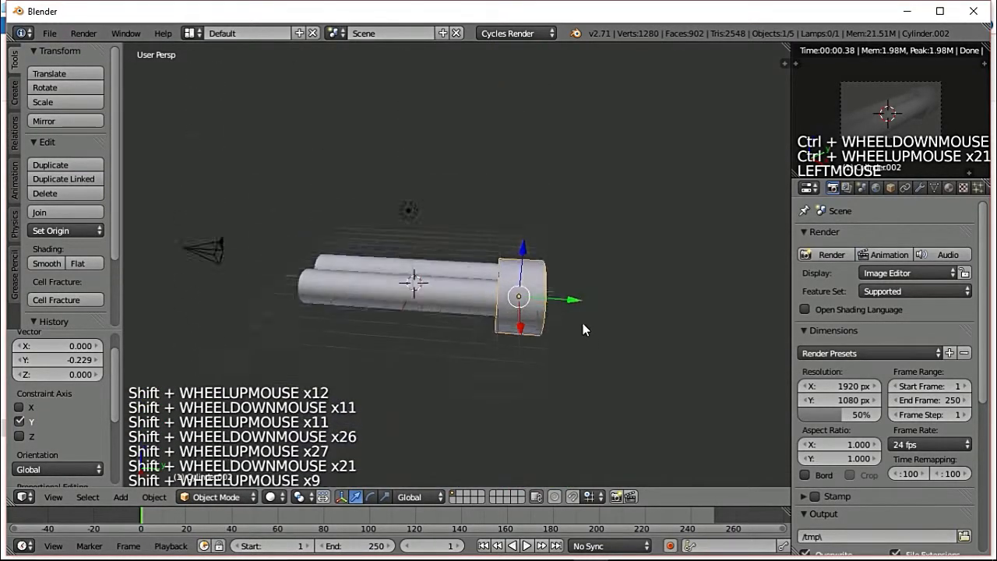
shift+scroll(584, 330, down, 6)
shift+scroll(584, 330, up, 5)
scroll(582, 335, up, 14)
scroll(579, 338, down, 9)
scroll(578, 339, up, 3)
scroll(578, 340, up, 5)
scroll(578, 342, down, 4)
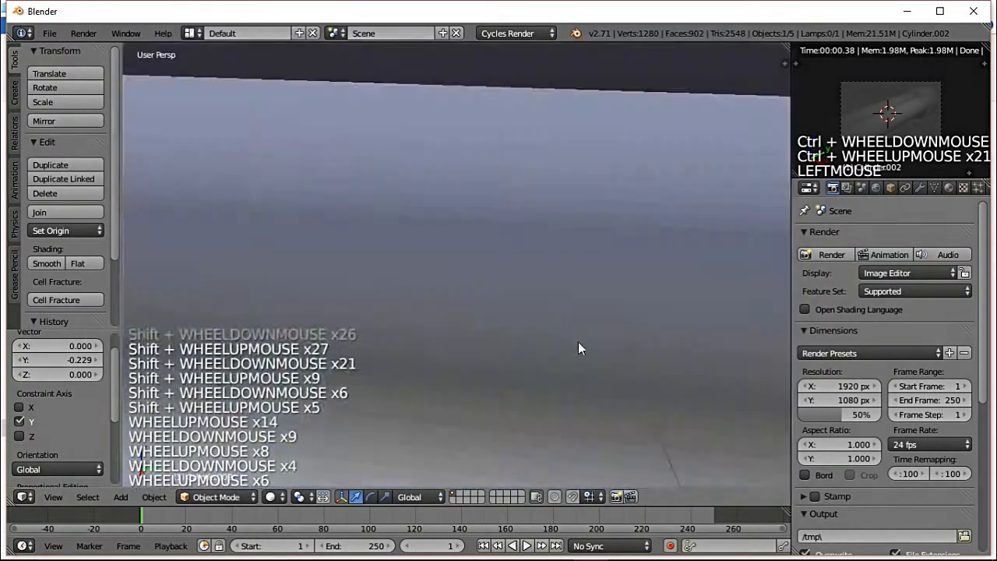
scroll(578, 342, up, 6)
scroll(579, 337, down, 6)
scroll(579, 337, up, 9)
scroll(579, 347, down, 19)
scroll(553, 381, up, 3)
scroll(552, 381, up, 6)
scroll(560, 380, down, 7)
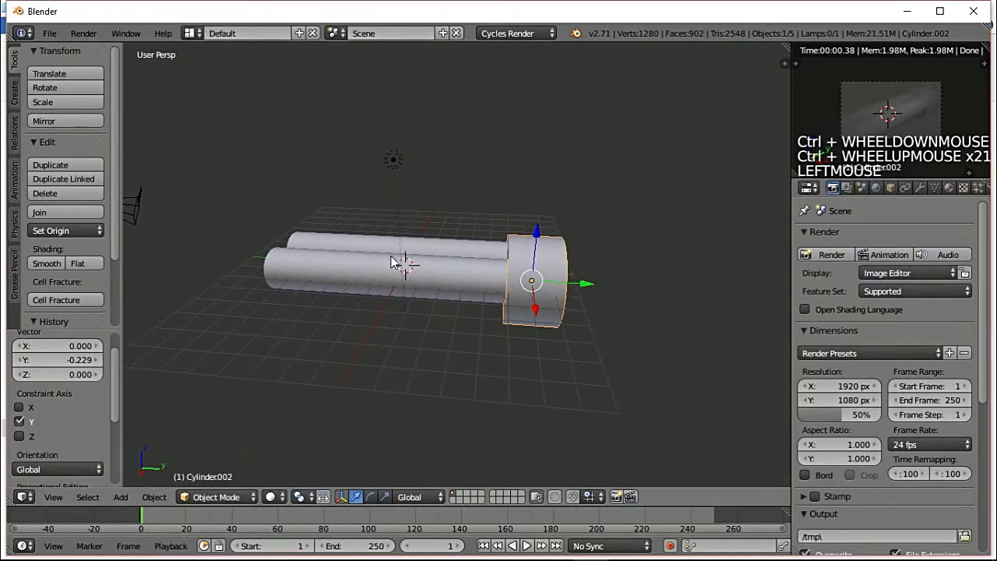
scroll(354, 298, down, 1)
- Examine the barrels and collar from the muzzle end, from below and from above
middle_drag(355, 298, 544, 278)
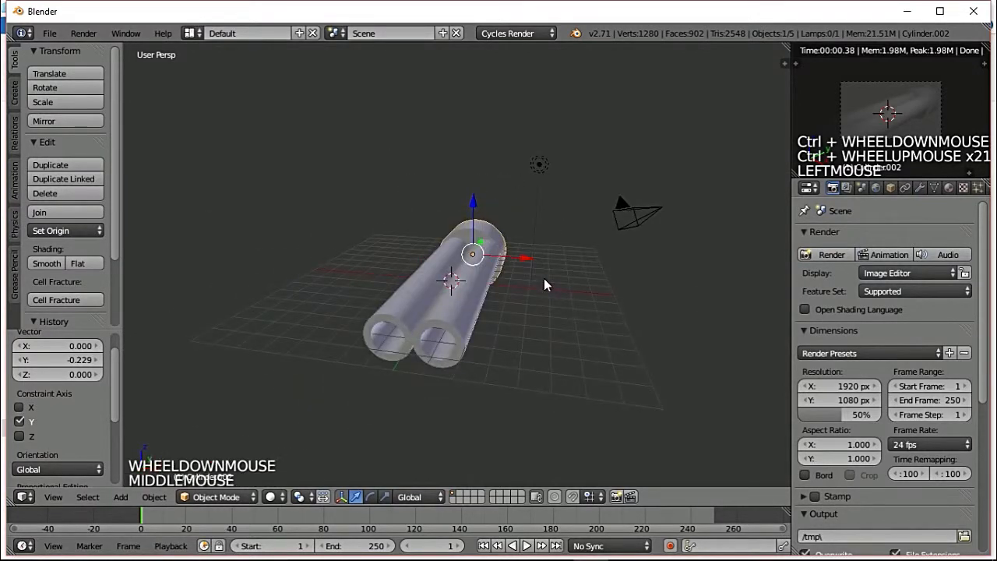
key(KP_4)
key(KP_8)
key(KP_6)
key(KP_2)
key(KP_4)
key(KP_8)
key(KP_6)
key(KP_2)
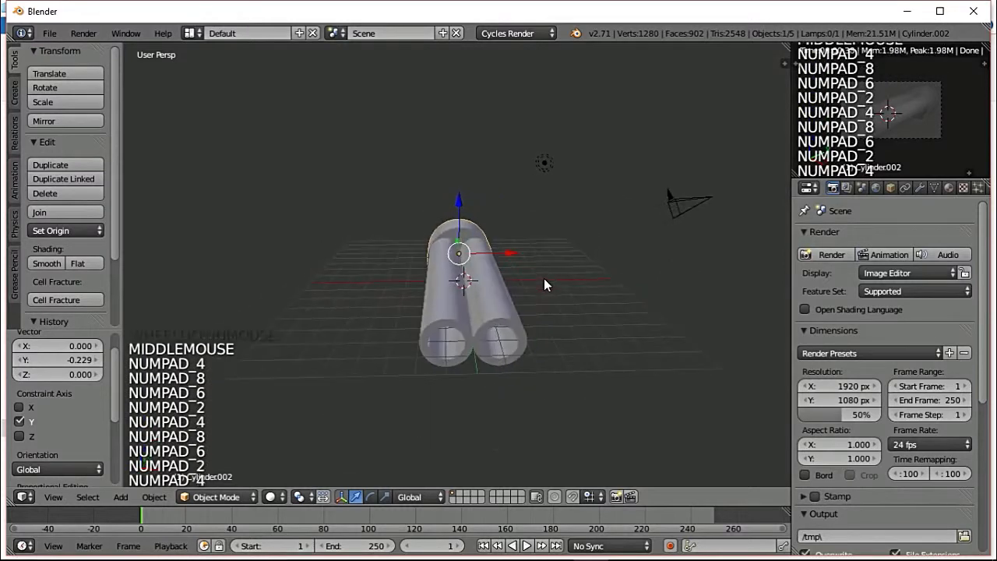
key(KP_4)
key(KP_8)
key(KP_6)
key(KP_2)
key(KP_2)
key(KP_2)
key(KP_2)
key(KP_6)
key(KP_6)
key(KP_6)
key(KP_6)
key(KP_6)
key(KP_6)
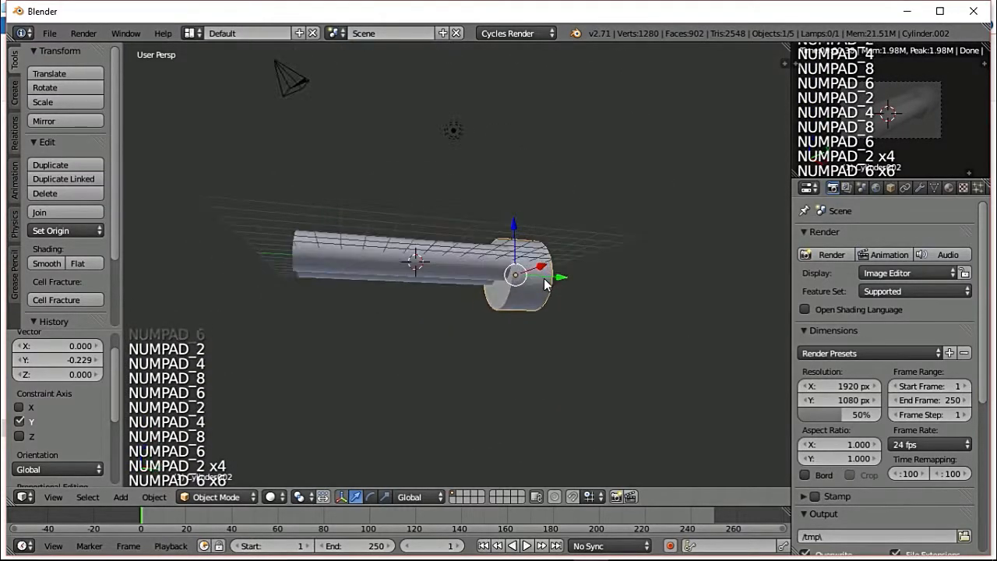
key(KP_5)
key(KP_8)
key(KP_8)
key(KP_8)
key(KP_8)
key(KP_8)
key(KP_5)
key(KP_4)
key(KP_4)
key(KP_4)
key(KP_4)
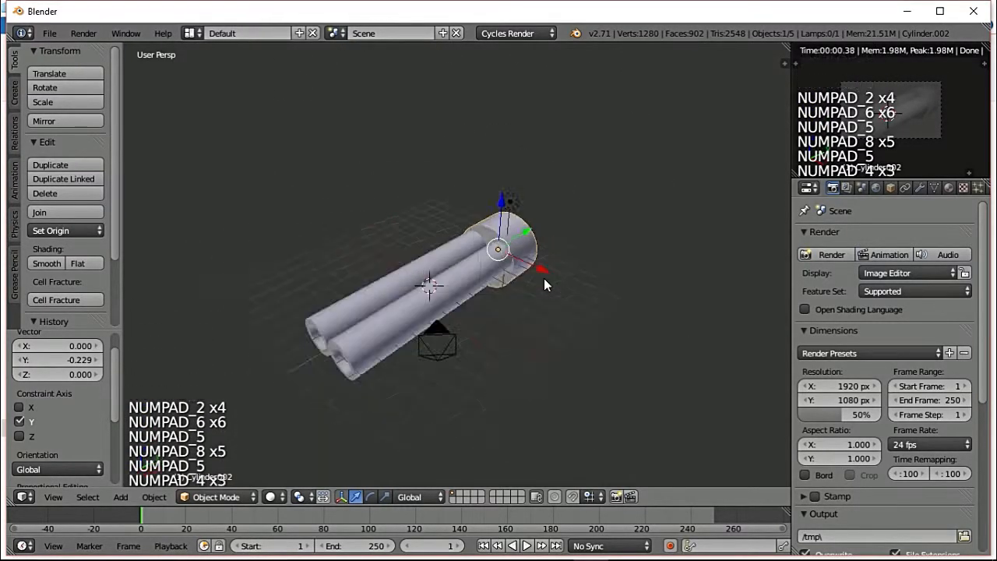
key(KP_8)
key(KP_8)
key(KP_8)
key(KP_2)
key(KP_2)
key(KP_2)
key(KP_2)
key(KP_2)
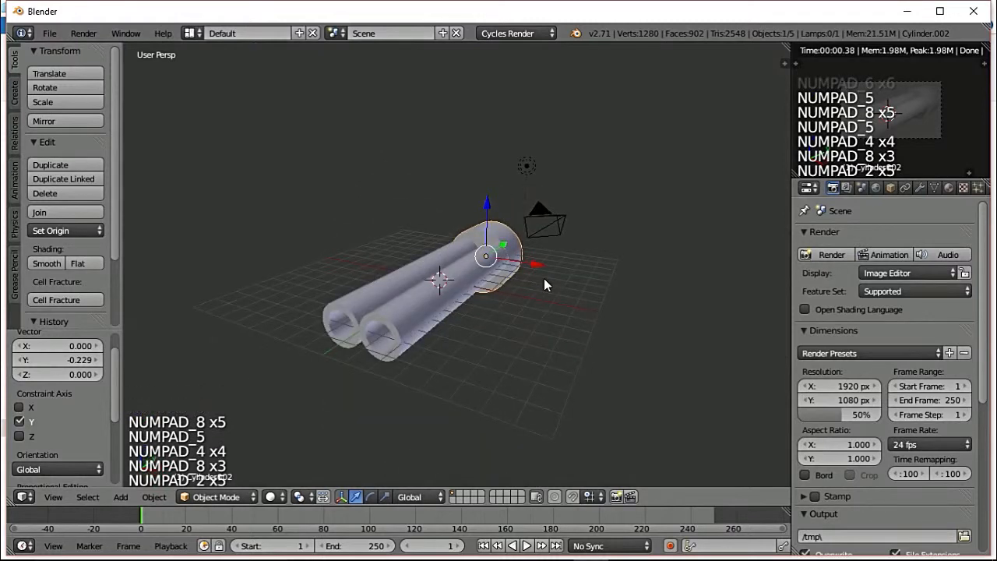
- Check the barrels and collar in the front, right and top views and from a level oblique angle
key(KP_1)
key(KP_3)
key(KP_1)
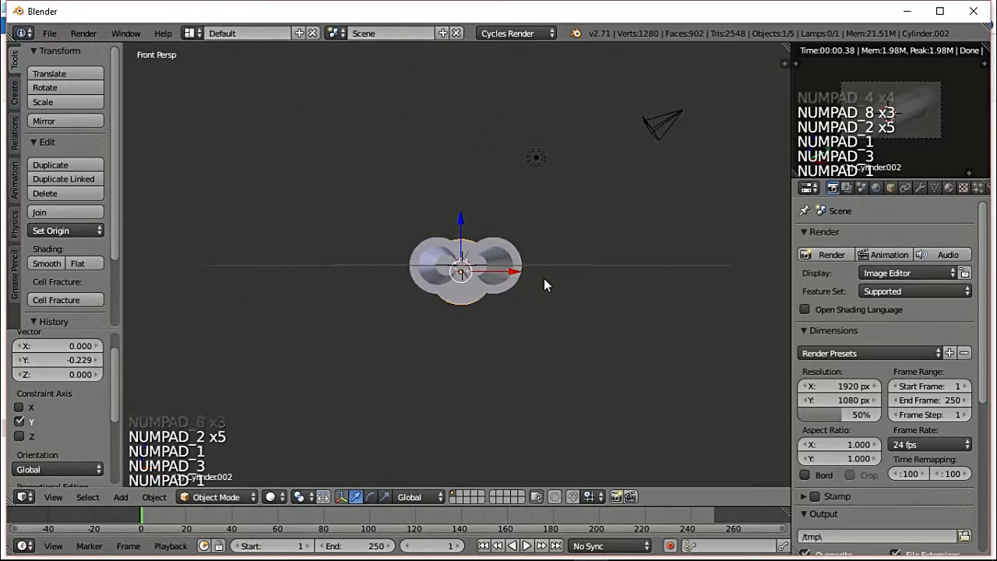
key(KP_7)
key(KP_8)
key(KP_2)
key(KP_2)
key(KP_2)
key(KP_2)
key(KP_6)
key(KP_6)
key(KP_6)
key(KP_6)
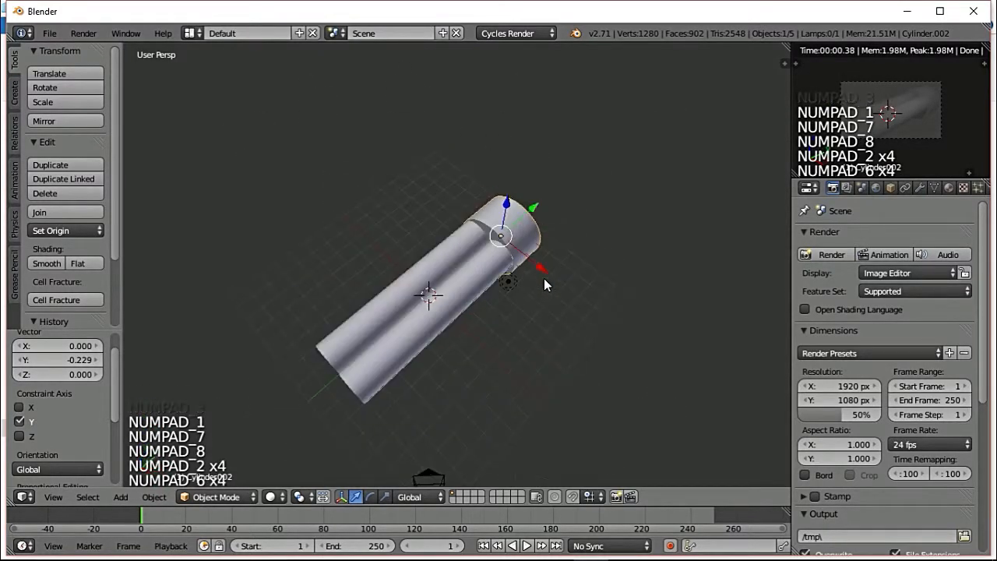
key(KP_2)
key(KP_2)
key(KP_2)
key(KP_2)
key(KP_2)
key(KP_2)
scroll(398, 326, down, 1)
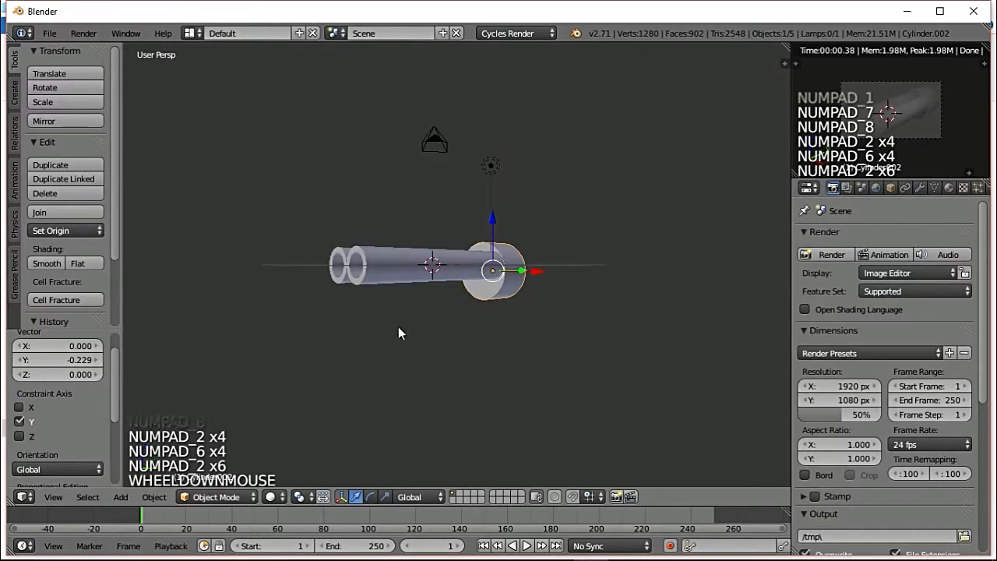
- Add a cube raised along global Z between the barrels and scale it uniformly by 0.362
middle_drag(398, 326, 508, 348)
middle_drag(520, 265, 652, 350)
scroll(445, 302, down, 1)
scroll(446, 297, down, 1)
scroll(534, 330, up, 8)
scroll(638, 352, down, 5)
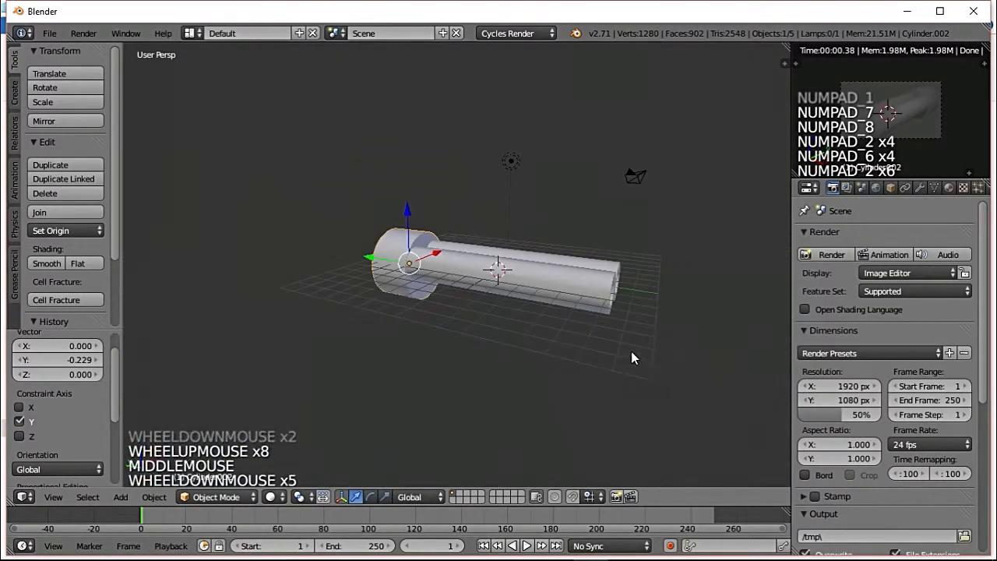
scroll(615, 348, up, 4)
key(shift+a)
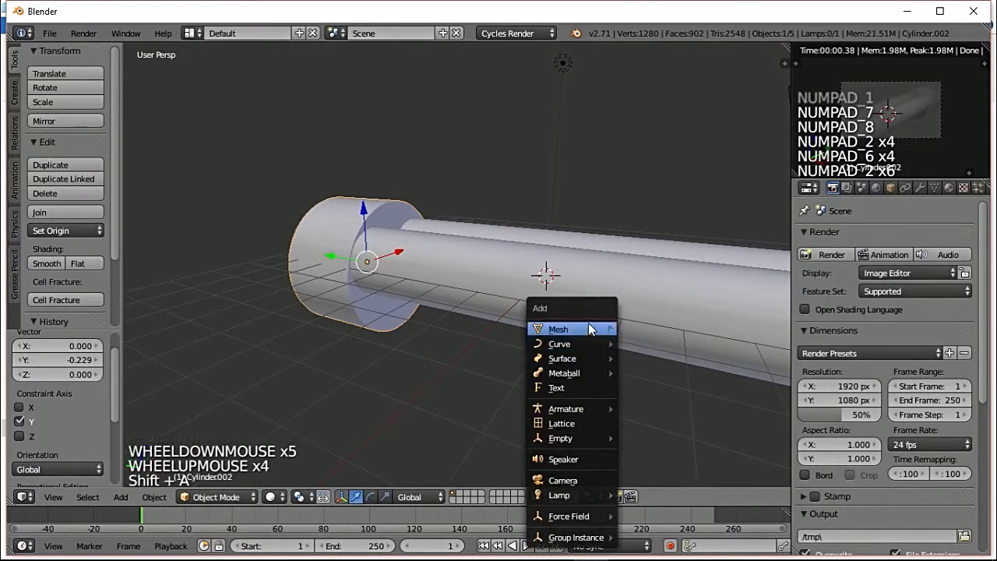
mouse_move(584, 331)
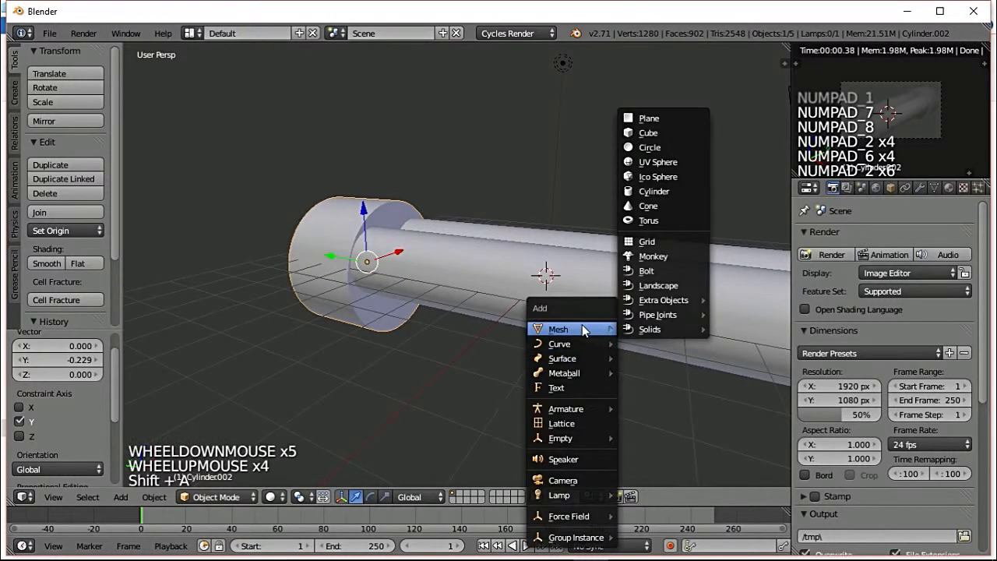
click(678, 131)
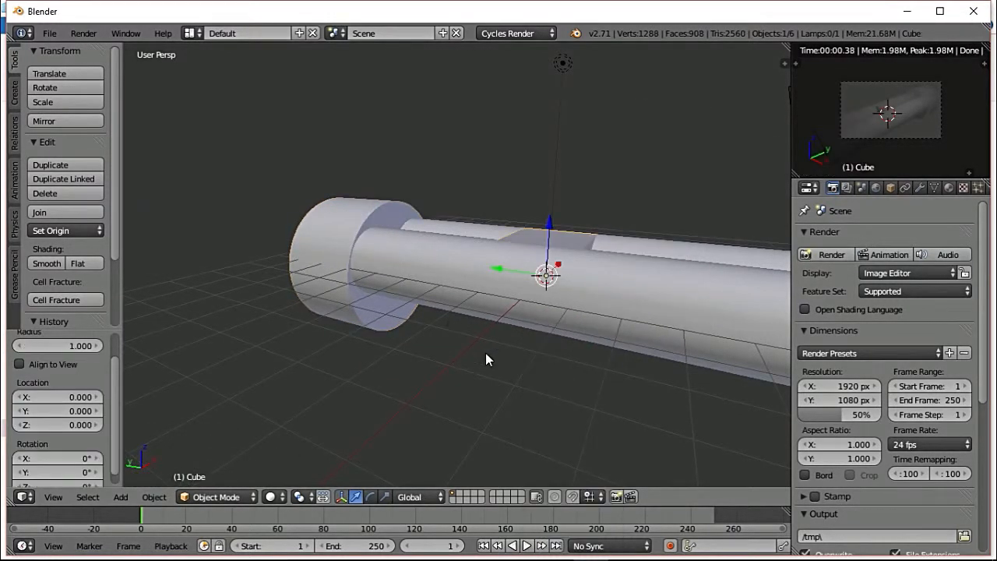
scroll(523, 352, down, 1)
drag(532, 226, 541, 212)
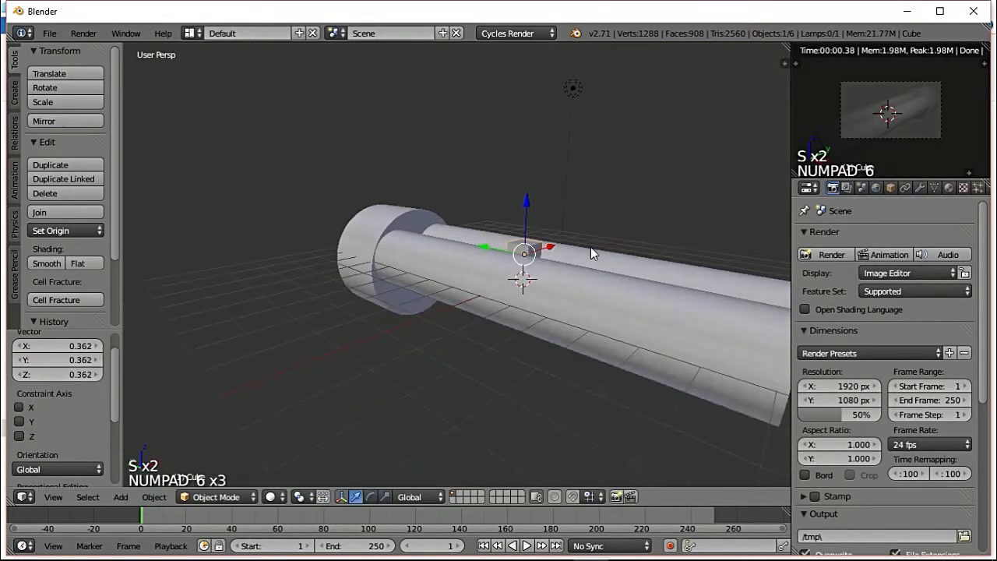
- Lower the small cube about 0.186 along global Z into the gap between the barrels
key(KP_6)
key(KP_6)
key(KP_6)
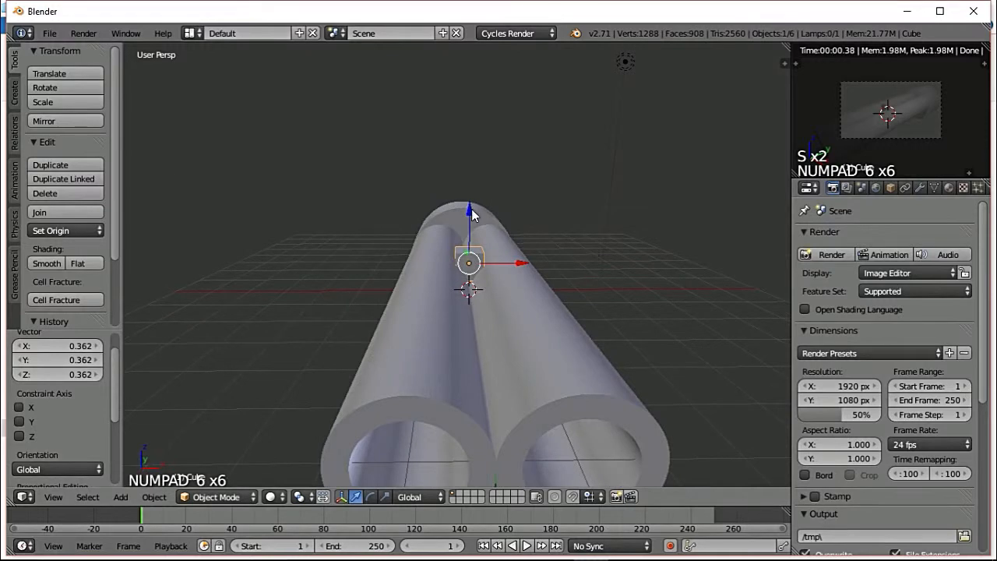
drag(470, 212, 468, 216)
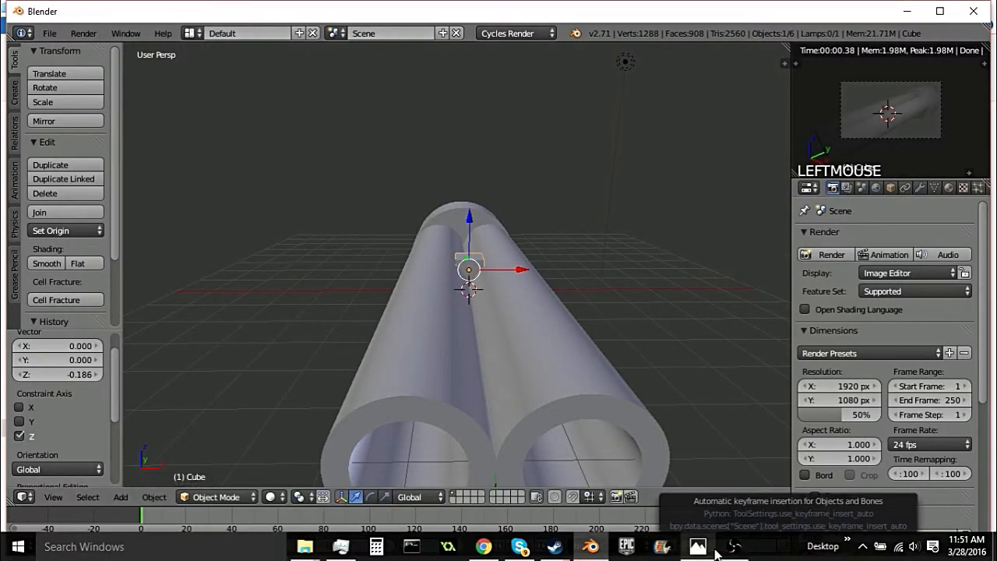
- Switch to Photos, examine the sight and top of the barrels near the collar in the scattergun reference, and return to Blender
click(698, 546)
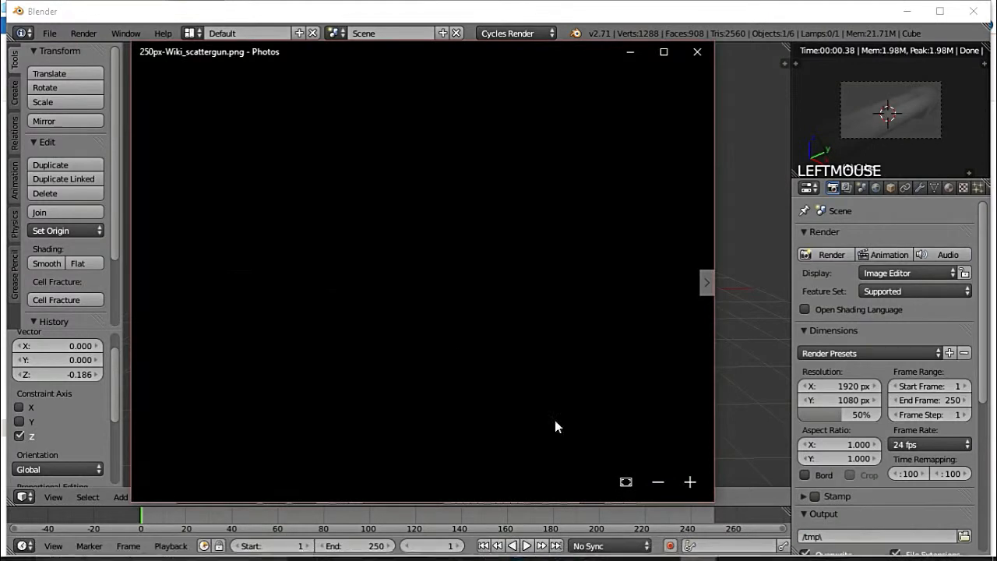
click(626, 483)
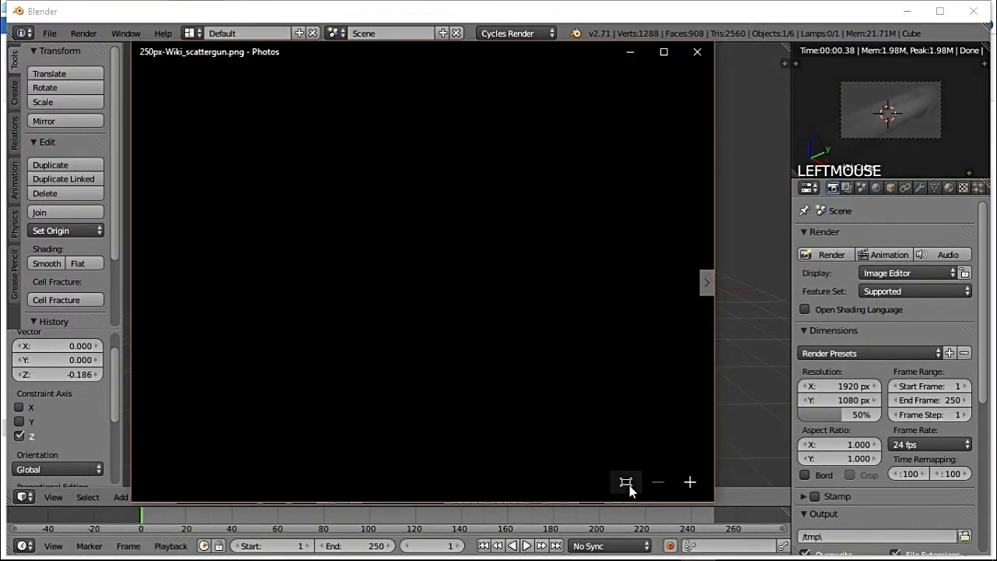
click(663, 51)
click(946, 11)
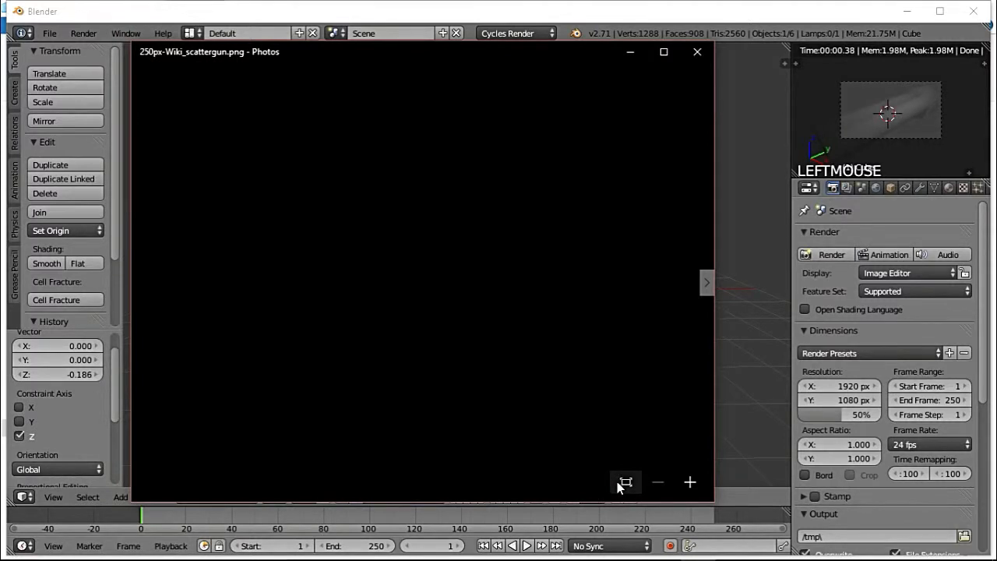
drag(465, 46, 508, 75)
key(Right)
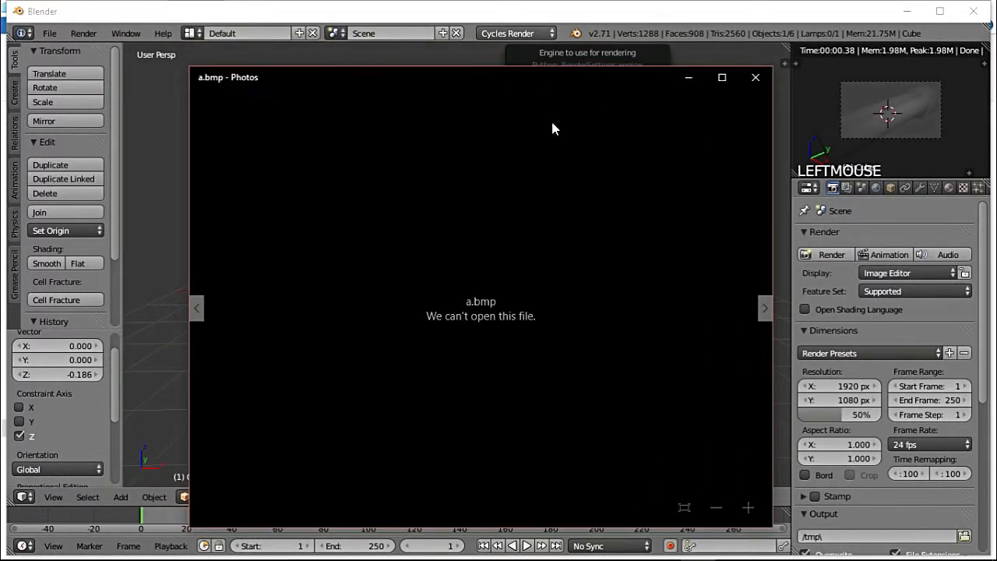
key(Left)
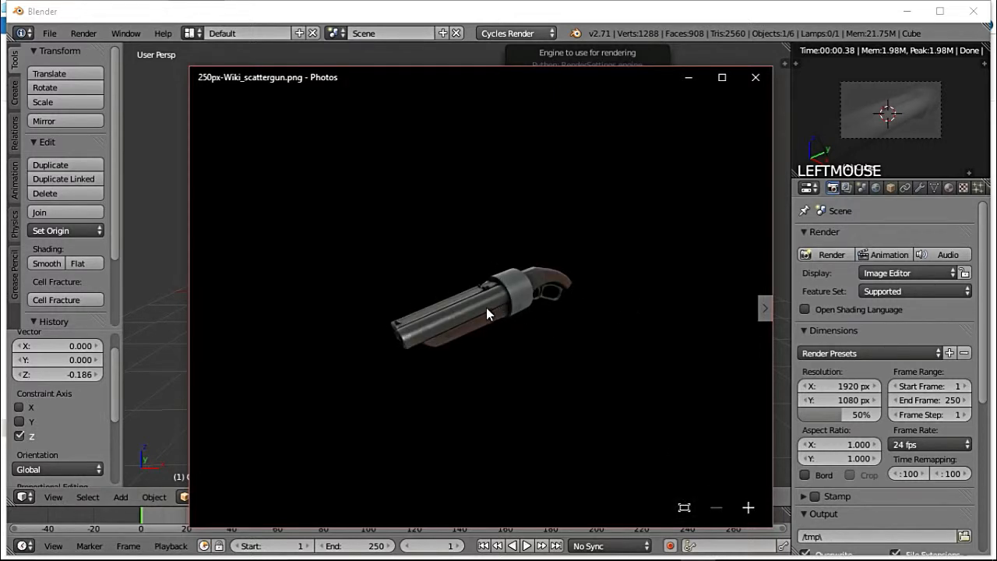
ctrl+scroll(486, 307, up, 3)
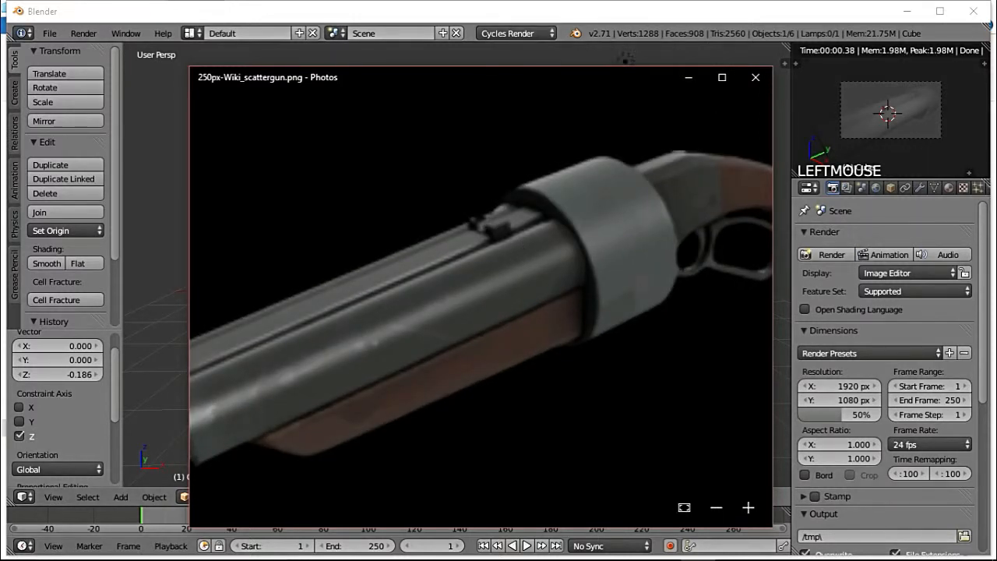
click(672, 11)
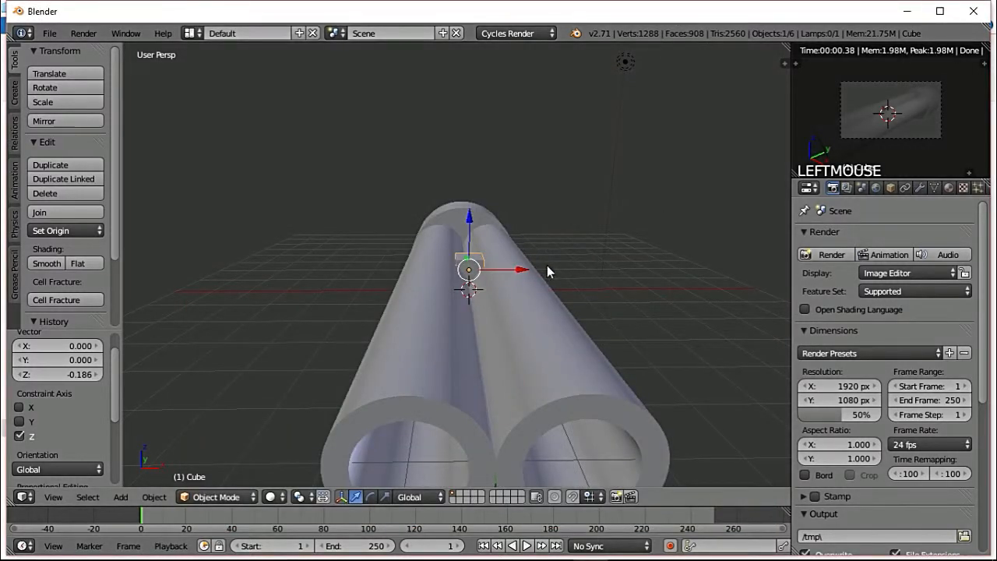
- Check the cube in the right orthographic view and undo its last move along Z
key(KP_3)
key(KP_5)
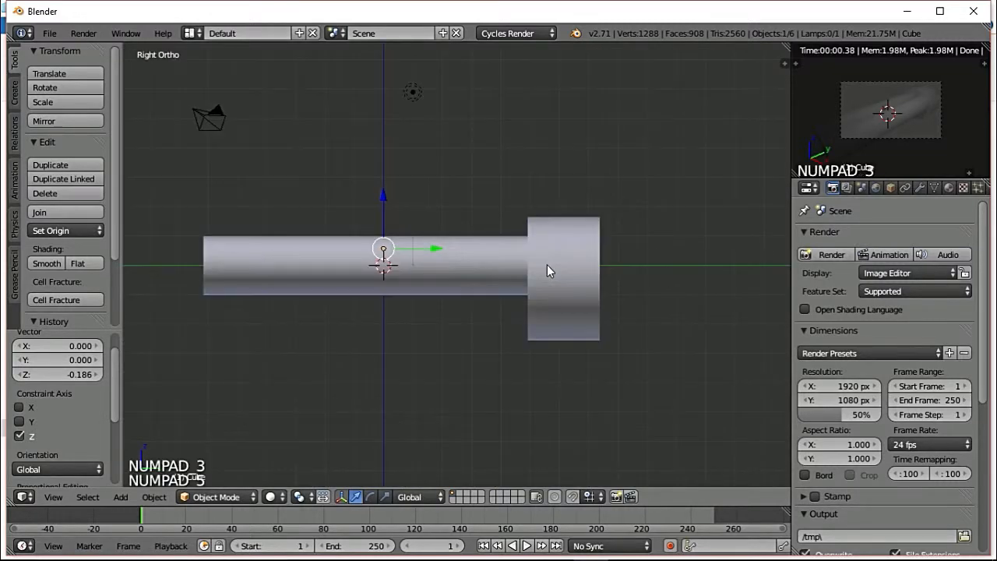
scroll(456, 278, up, 7)
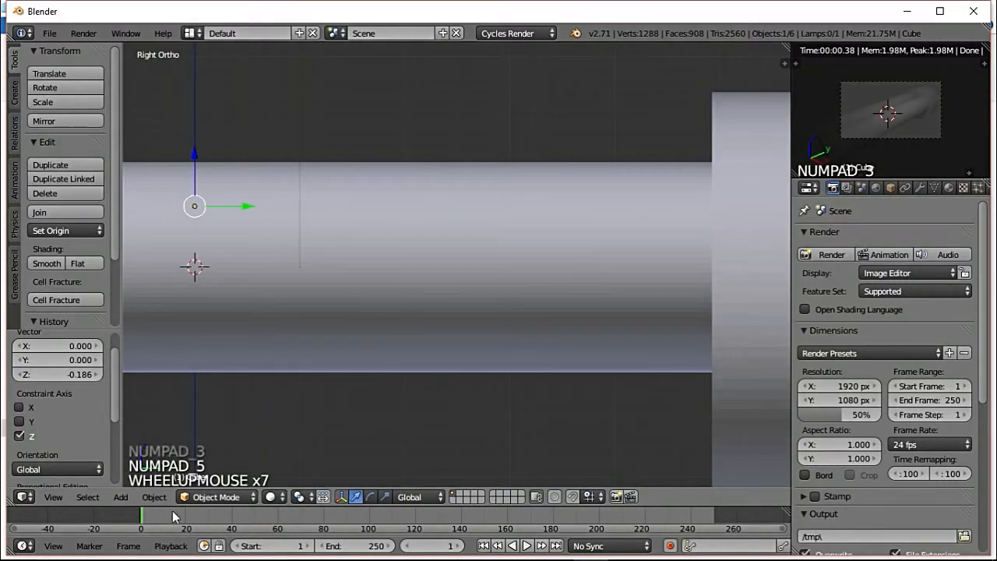
middle_drag(325, 226, 380, 260)
key(x)
click(379, 256)
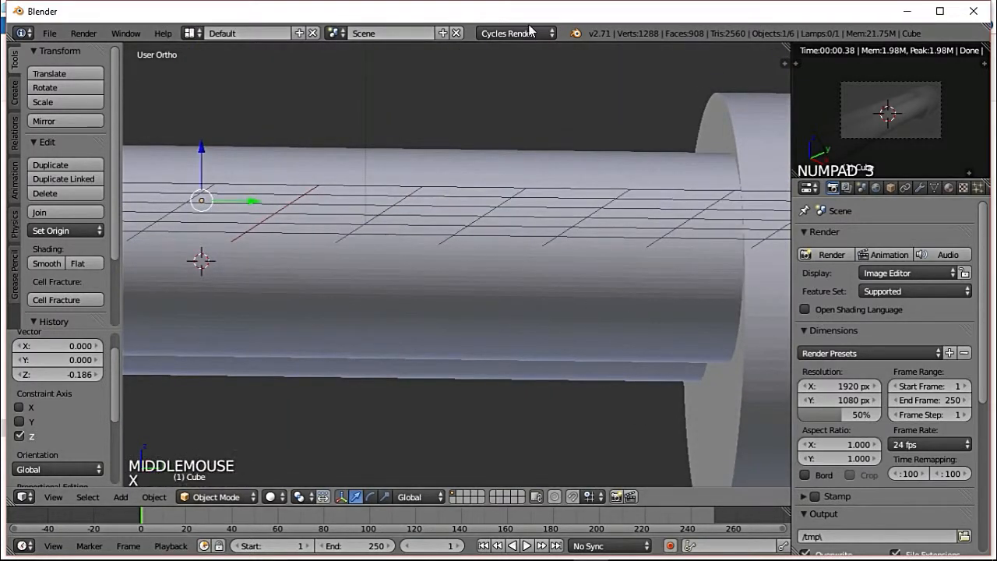
key(ctrl+z)
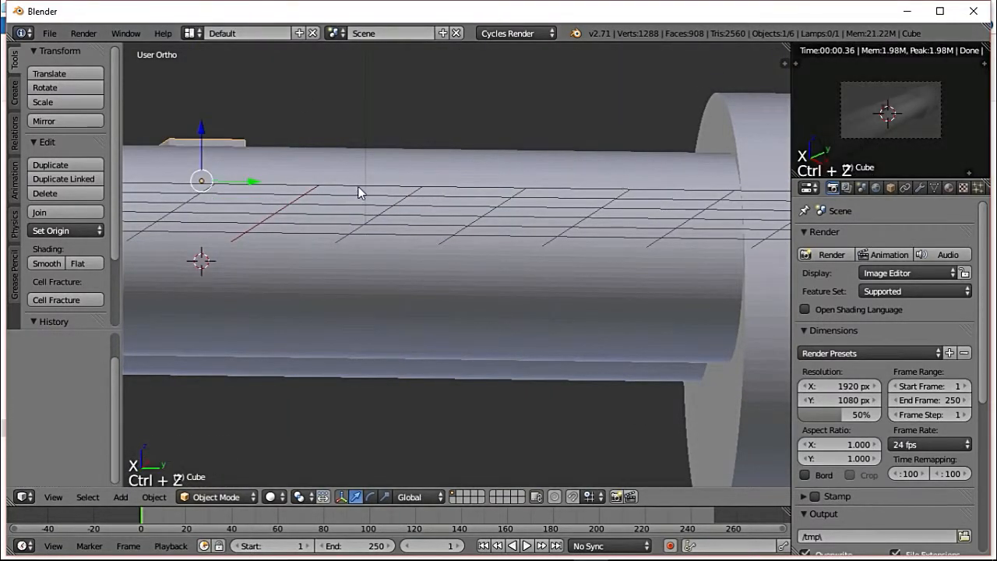
- Lower the small cube about 0.132 along global Z in the right view and check how it sits between the barrels
key(KP_3)
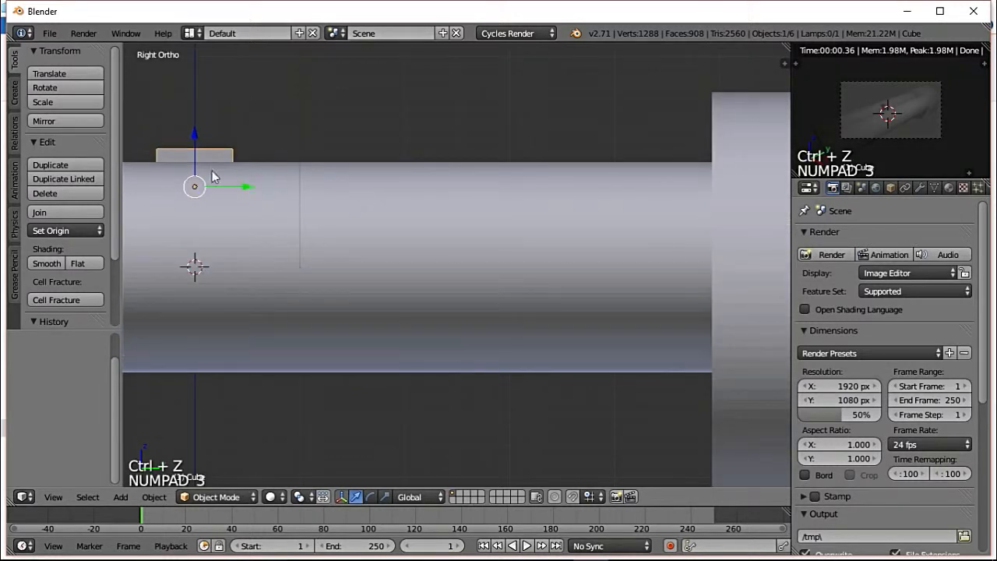
drag(195, 138, 206, 156)
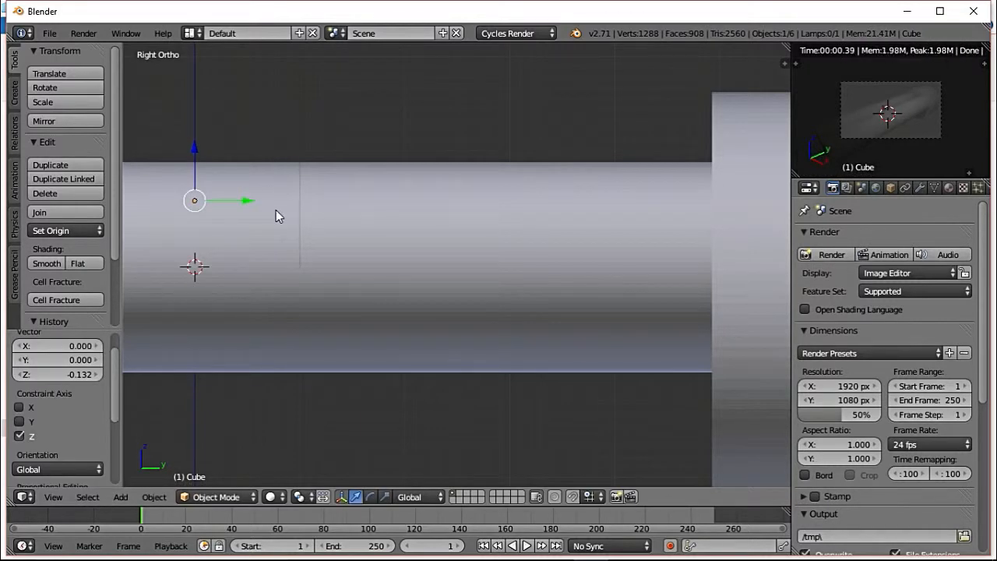
middle_drag(444, 150, 583, 229)
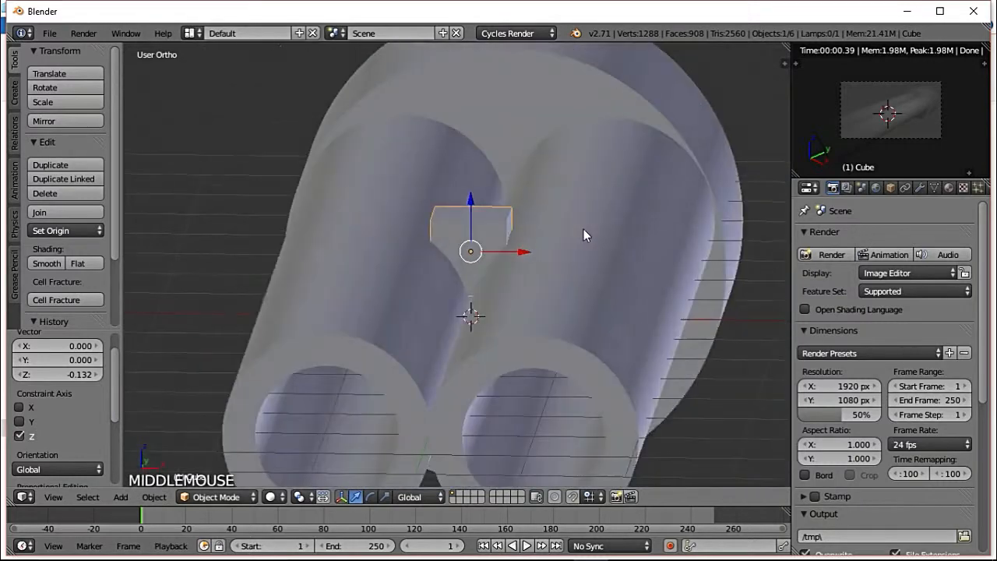
- Stretch the small cube along global Y by a factor of about -16.173, forming a long strip between the barrels
scroll(550, 233, down, 4)
key(KP_5)
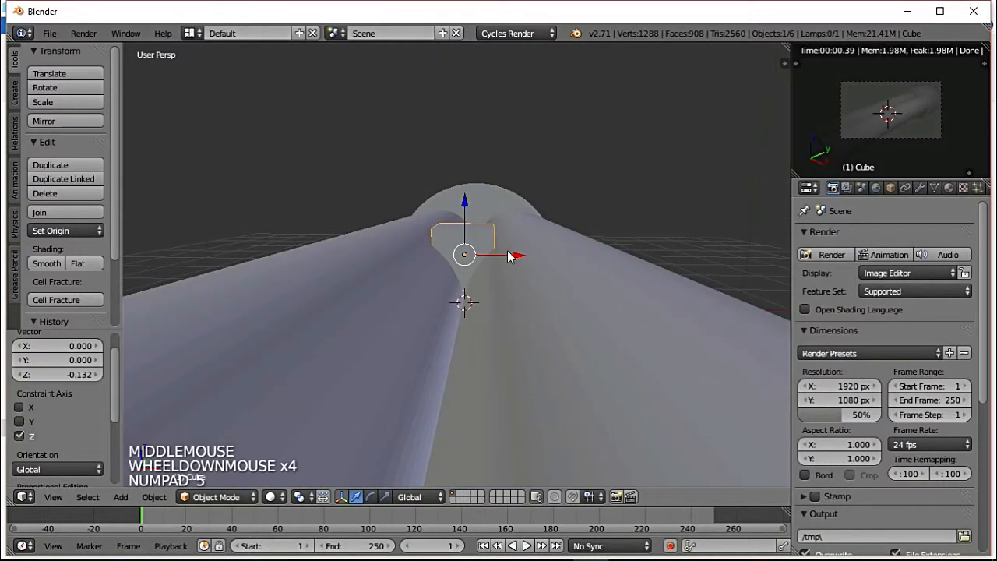
scroll(577, 238, down, 7)
scroll(574, 231, down, 1)
scroll(576, 229, up, 5)
scroll(588, 241, down, 1)
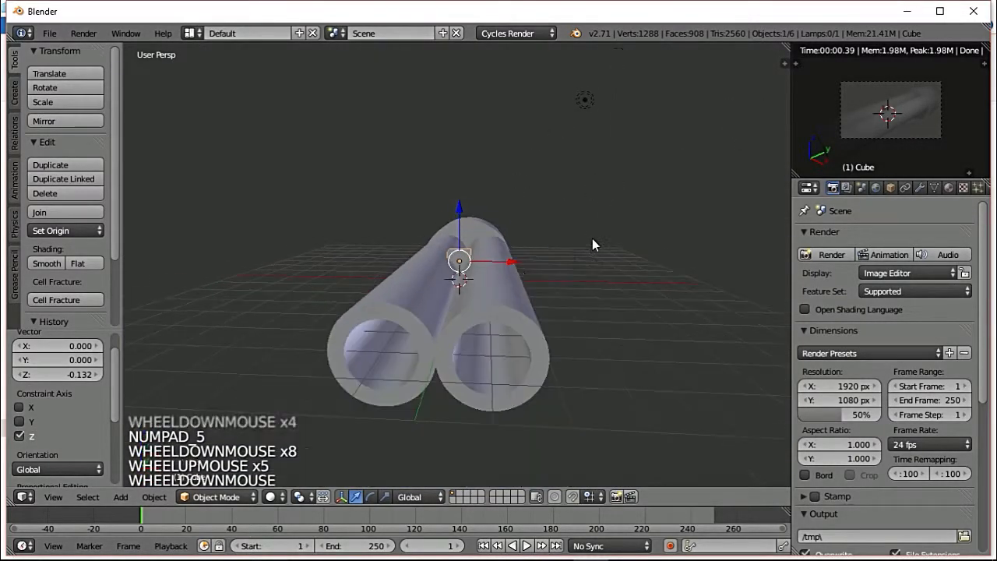
middle_drag(592, 245, 369, 272)
key(s)
key(s)
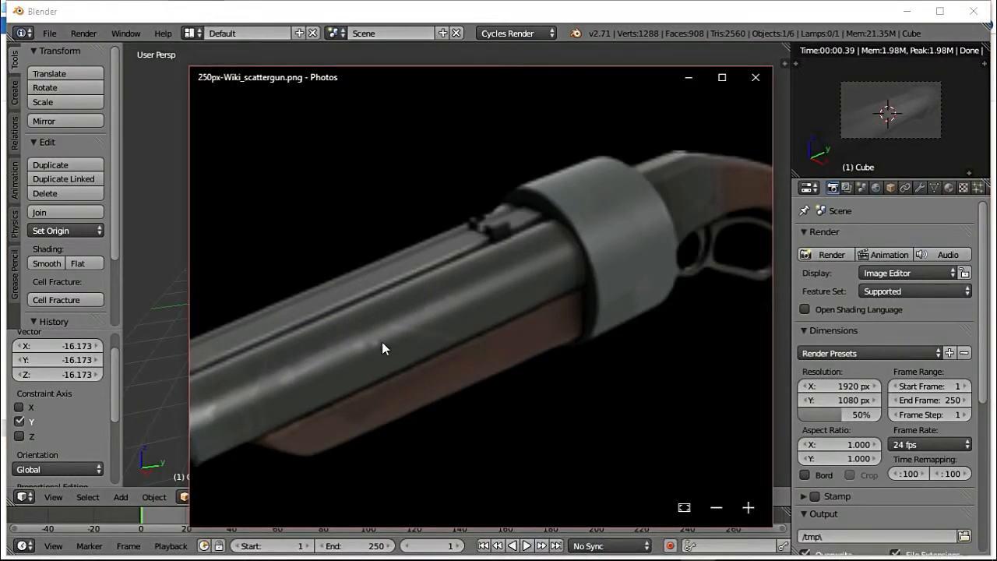
- Compare with the barrel strip in the Photos reference, return to Blender and scale the strip by about 1.033 along global Y
drag(382, 342, 510, 276)
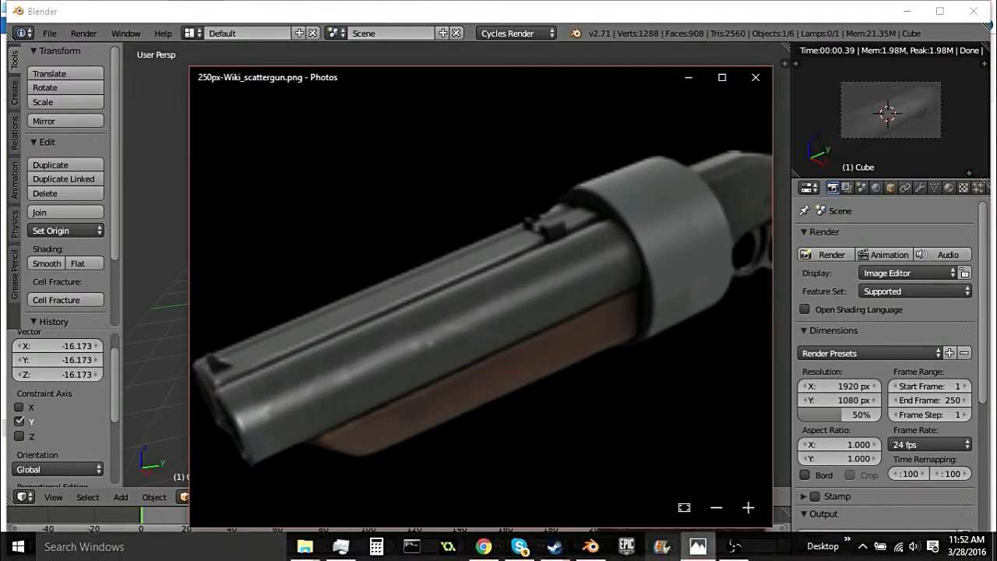
click(590, 546)
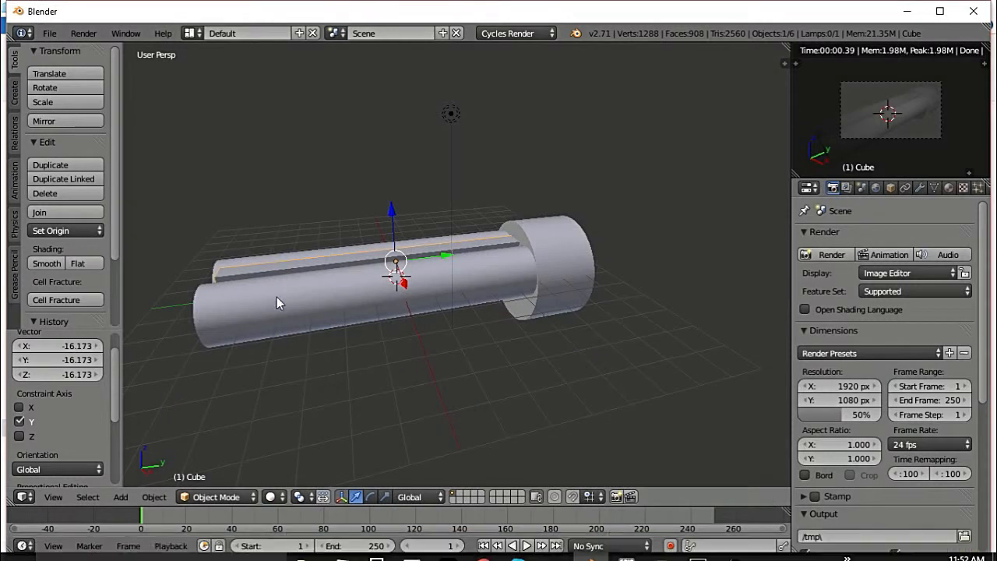
key(KP_5)
key(KP_3)
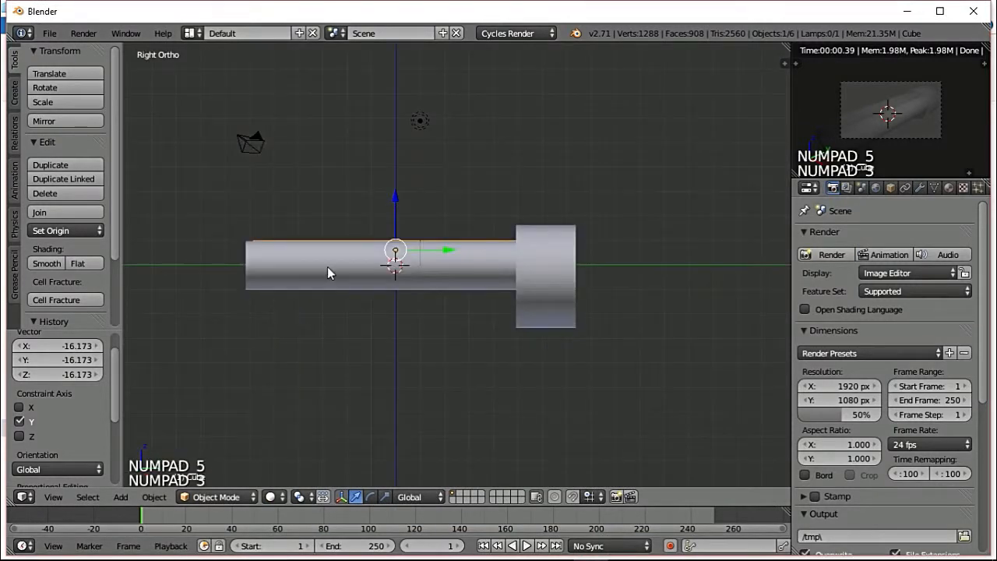
key(s)
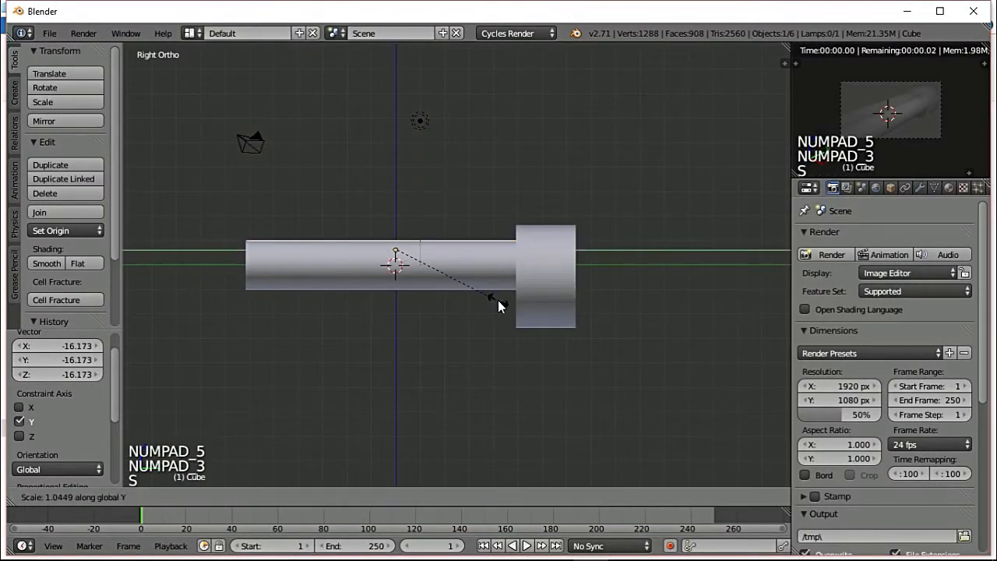
click(496, 303)
- Examine the strip's ends and its fit between the barrels from the side, from above and in perspective
scroll(215, 246, up, 9)
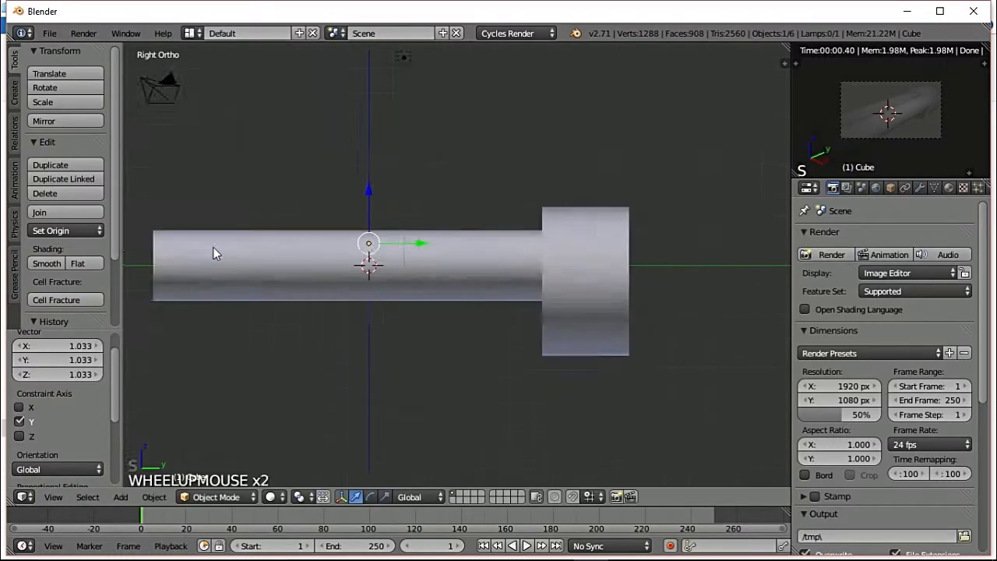
scroll(232, 275, down, 7)
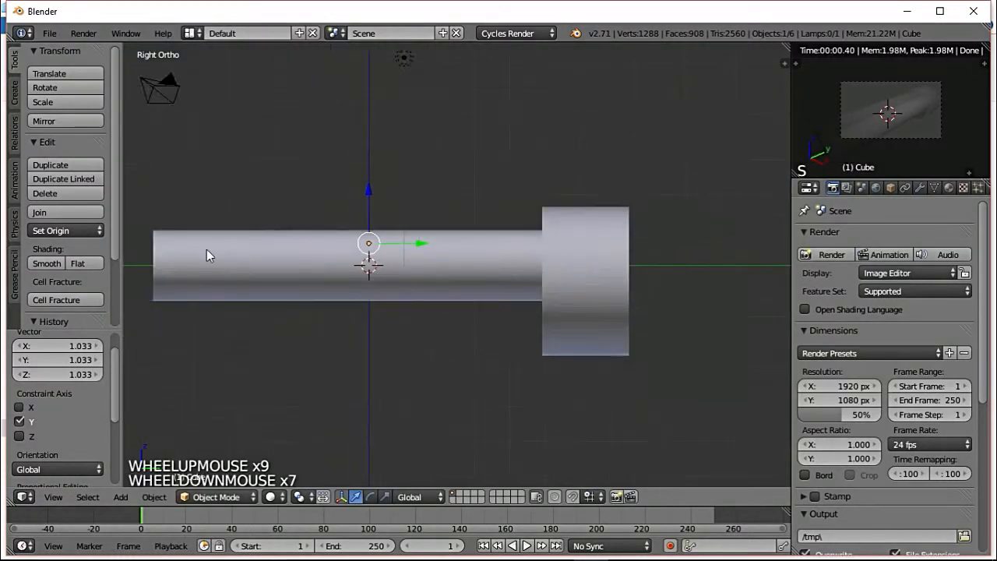
scroll(194, 243, down, 2)
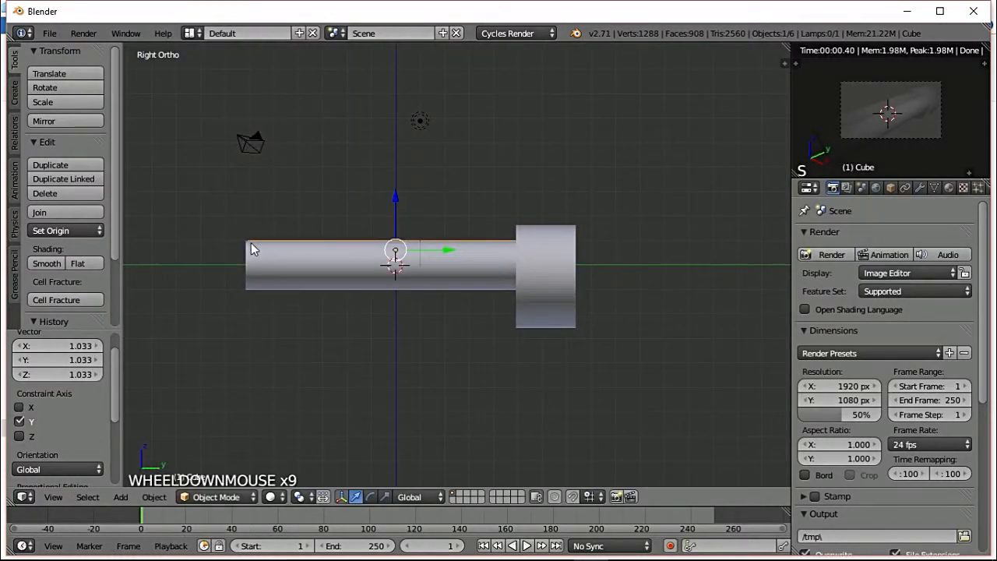
key(KP_8)
key(KP_8)
key(KP_8)
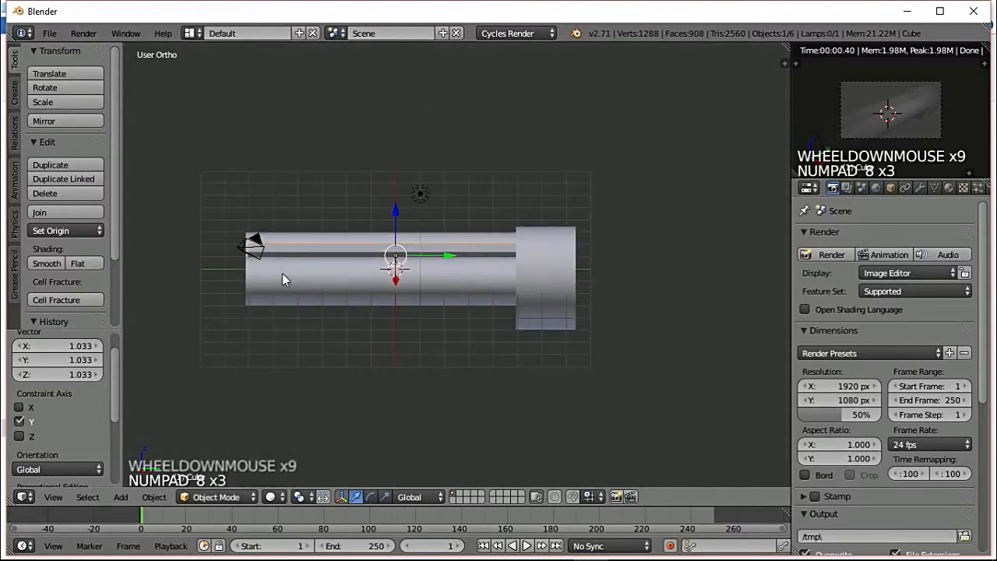
key(KP_5)
key(KP_4)
key(KP_4)
key(KP_4)
key(KP_4)
key(KP_4)
key(KP_4)
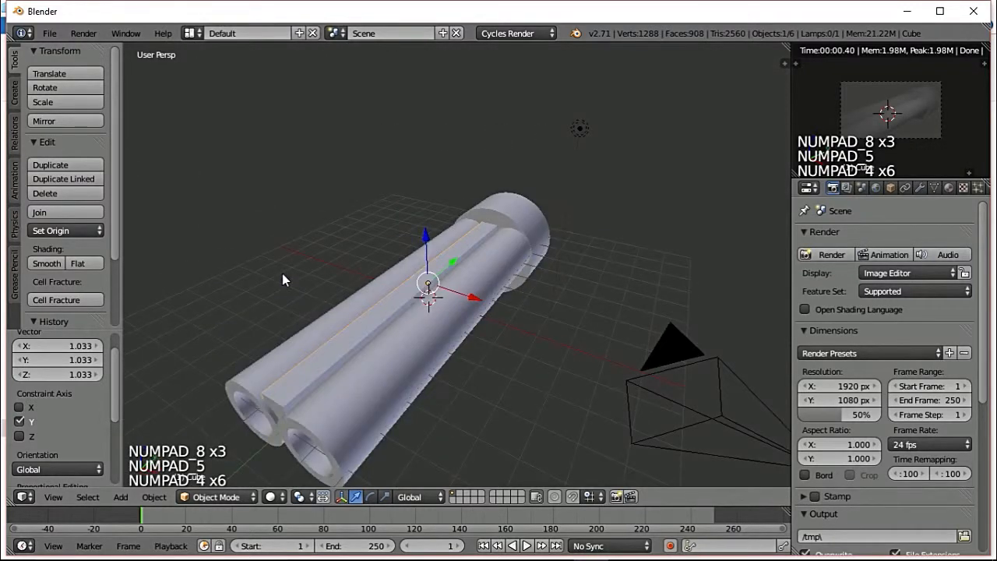
scroll(330, 341, up, 4)
key(KP_4)
key(KP_4)
key(KP_4)
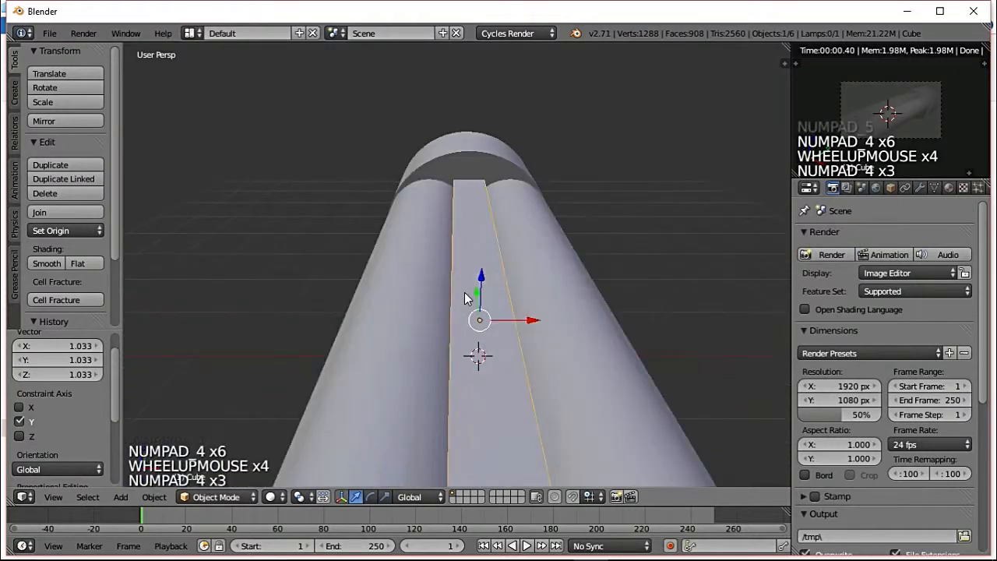
key(KP_4)
key(KP_4)
key(KP_2)
key(KP_2)
key(KP_2)
key(KP_6)
key(KP_6)
key(KP_6)
key(KP_8)
key(KP_8)
key(KP_8)
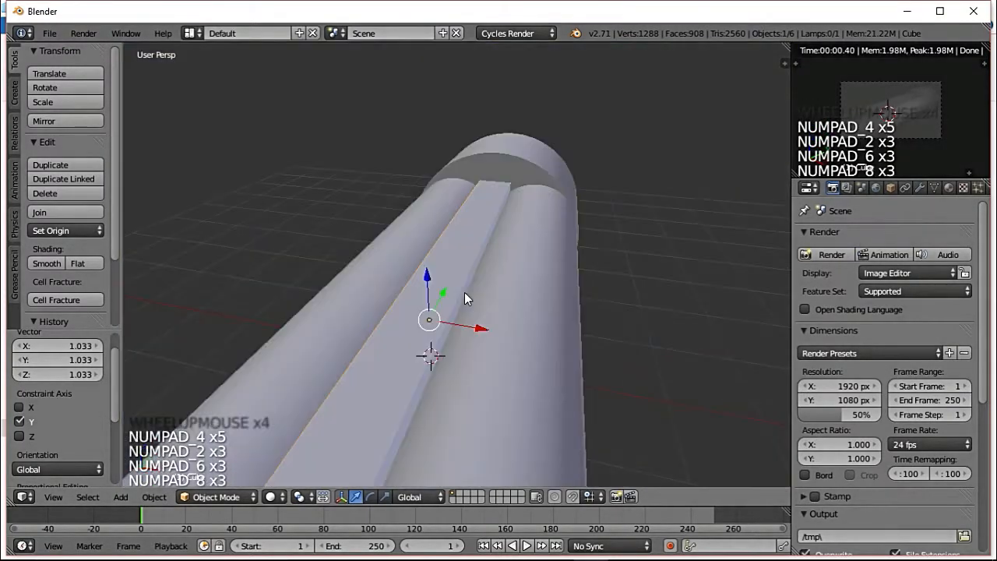
- Rescale the strip's width along global X, finishing with a factor of about 0.422
key(KP_4)
key(s)
key(x)
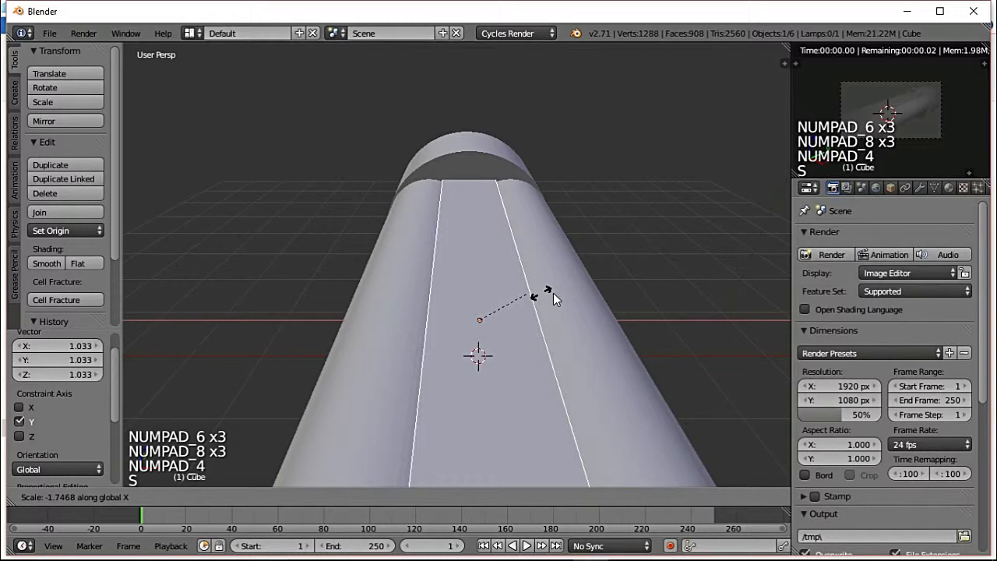
click(593, 289)
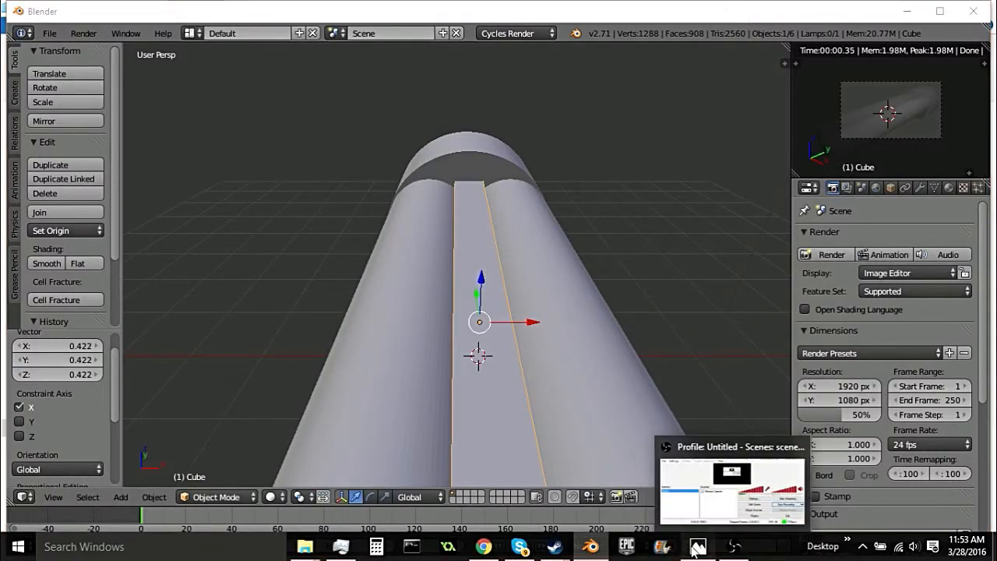
- Check the strip's proportions in the Photos reference, return to Blender and scale the strip uniformly by about 1.185
click(695, 548)
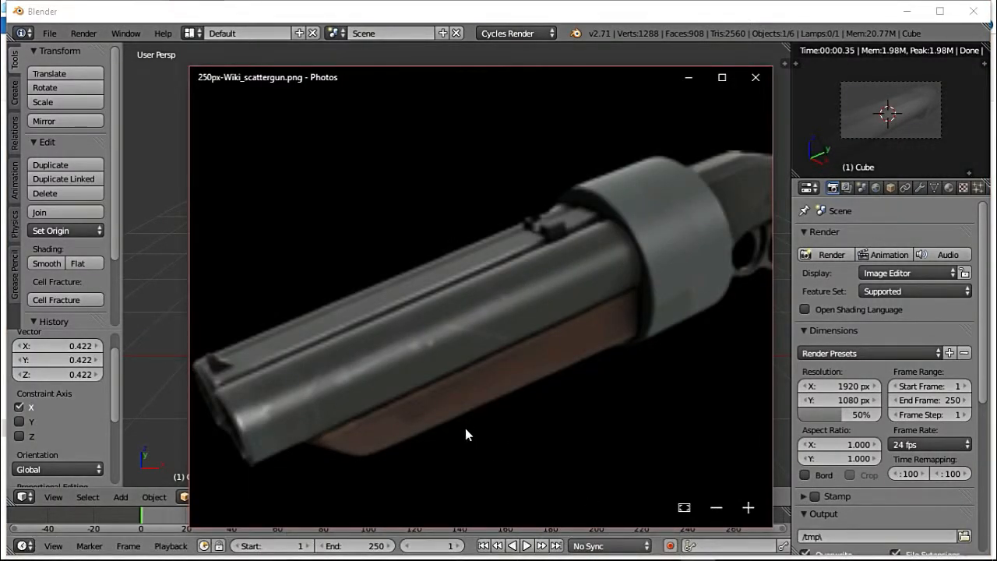
click(697, 548)
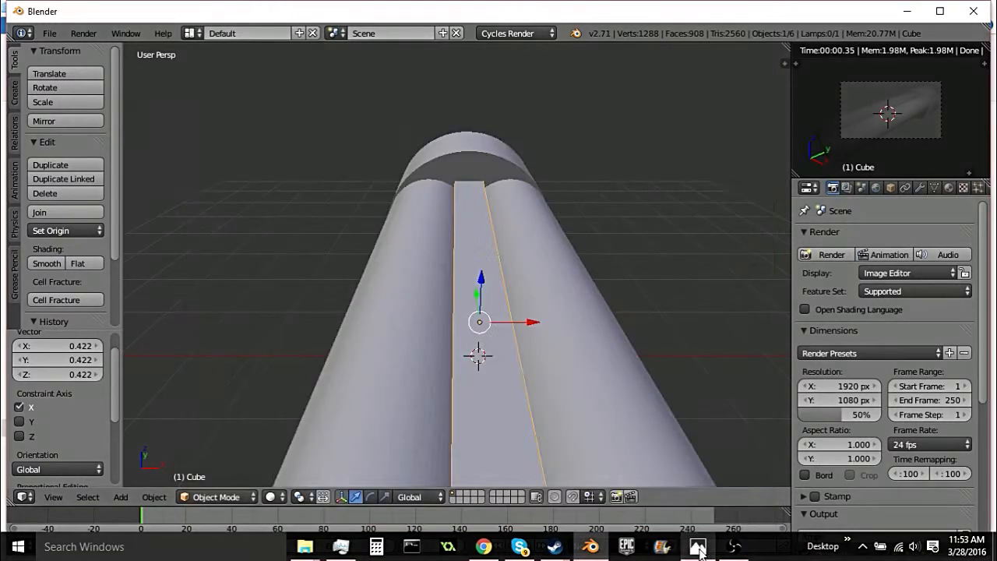
key(s)
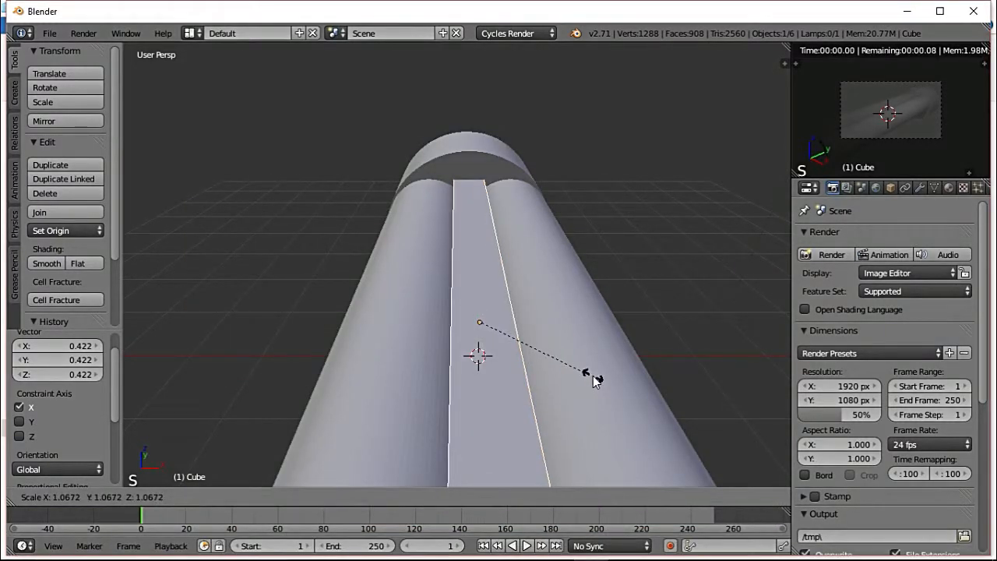
click(594, 372)
- Shorten the strip in the right orthographic view by about 0.844 along global Y so its front end sits just behind the muzzle
key(KP_3)
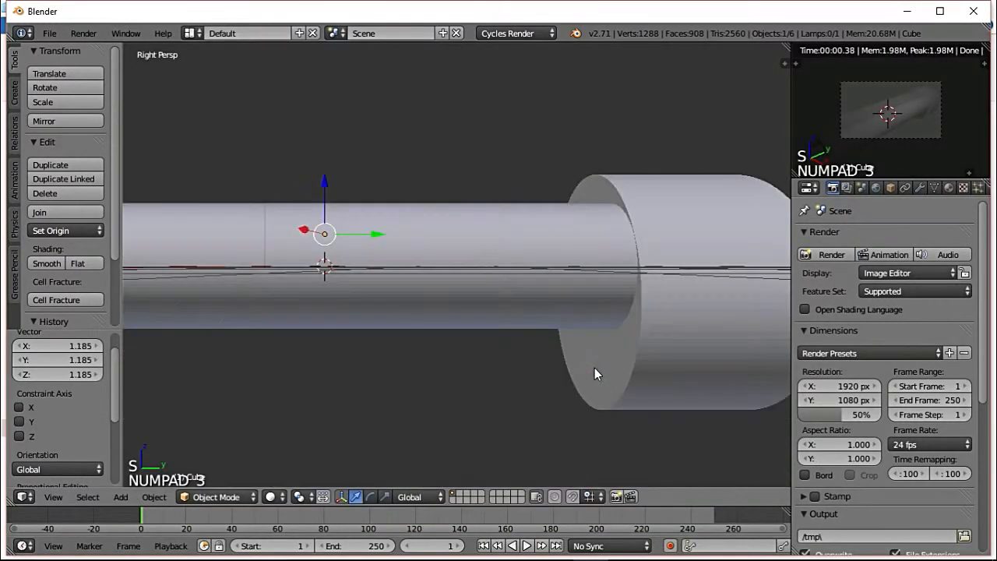
key(KP_4)
key(KP_5)
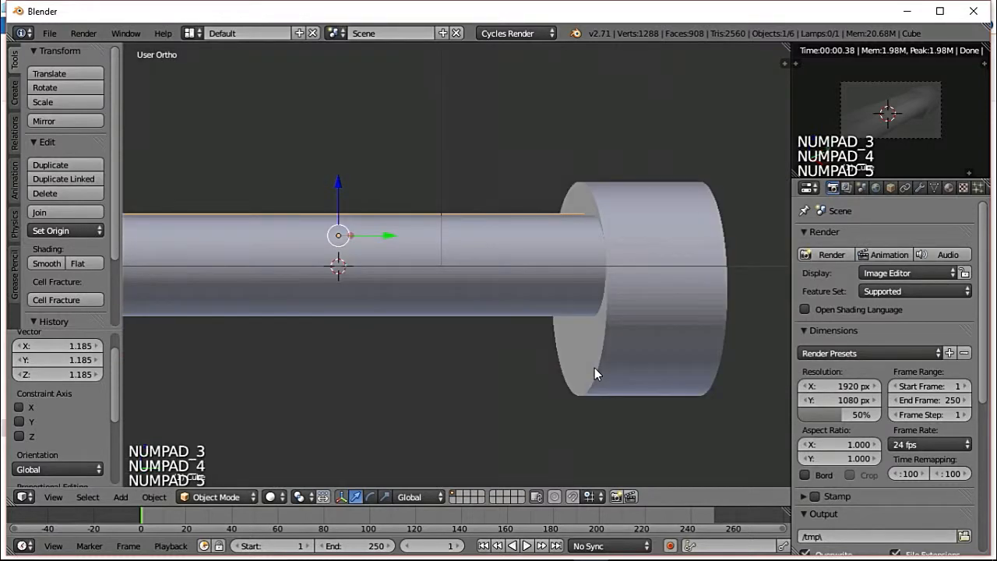
key(KP_5)
key(KP_8)
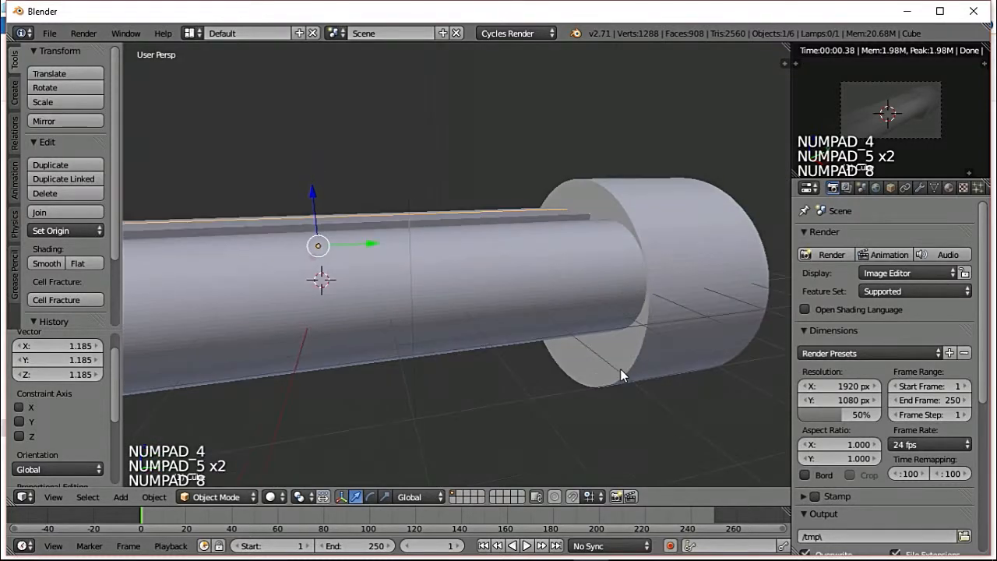
key(KP_5)
key(KP_3)
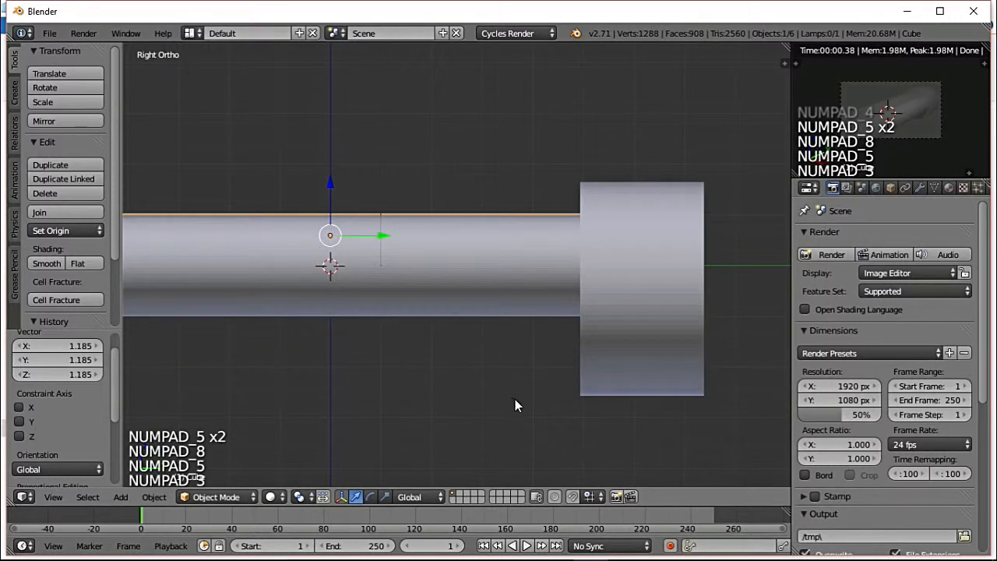
shift+scroll(515, 403, down, 7)
shift+scroll(515, 405, up, 10)
ctrl+scroll(510, 416, down, 7)
ctrl+scroll(514, 421, up, 1)
ctrl+scroll(514, 421, down, 10)
ctrl+scroll(512, 418, up, 3)
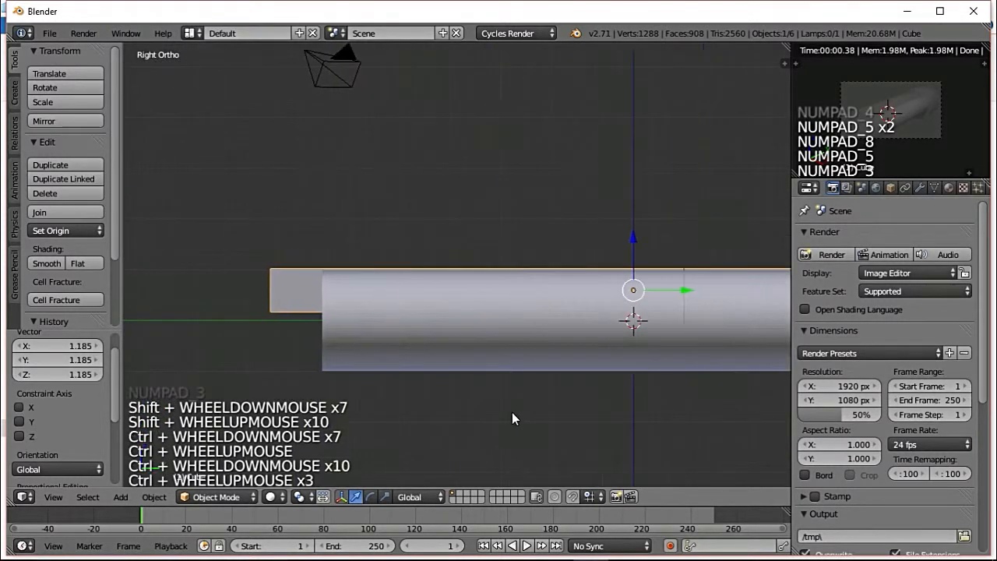
ctrl+scroll(512, 412, up, 2)
key(s)
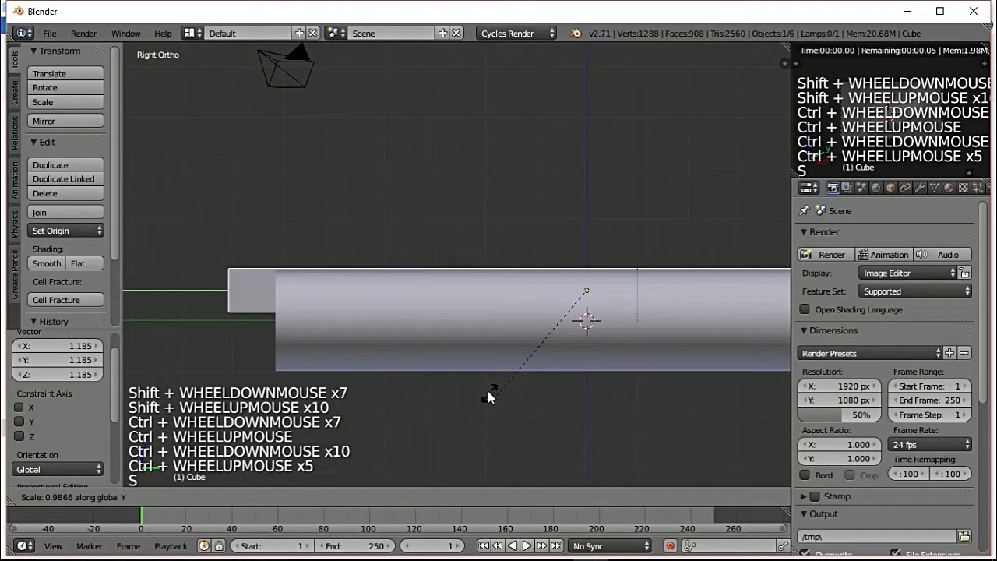
click(535, 395)
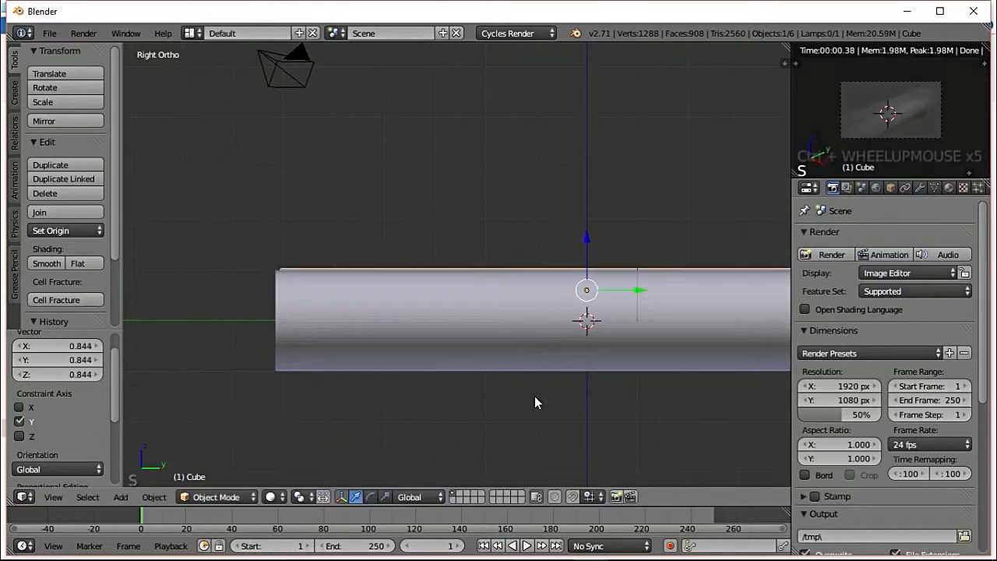
- Examine the shortened strip along the barrels and at the collar in the right view and in angled perspective
shift+scroll(534, 396, up, 7)
shift+scroll(533, 397, down, 12)
ctrl+scroll(532, 402, up, 11)
ctrl+scroll(532, 402, down, 6)
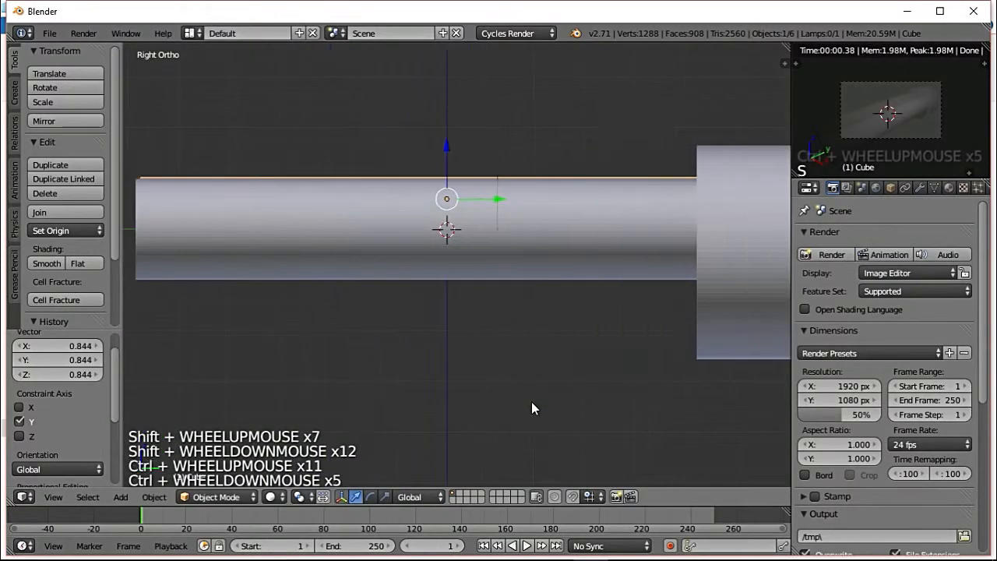
key(KP_8)
key(KP_8)
key(KP_8)
key(KP_5)
key(KP_4)
key(KP_4)
key(KP_4)
key(KP_4)
key(KP_4)
key(KP_4)
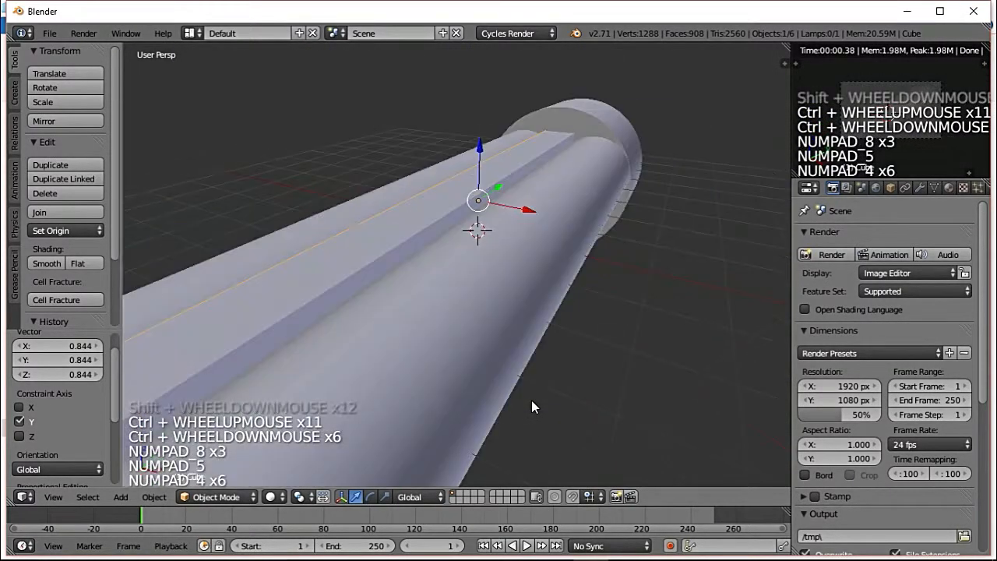
- Preview the barrels and strip in rendered shading, return to solid shading and view the whole model
key(shift+z)
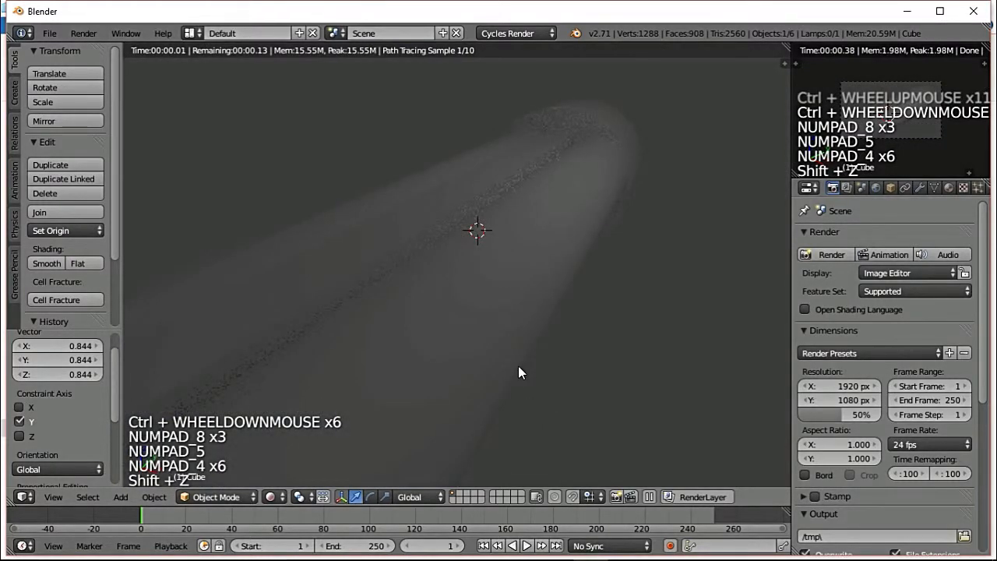
key(shift+z)
scroll(464, 344, down, 1)
scroll(463, 341, up, 4)
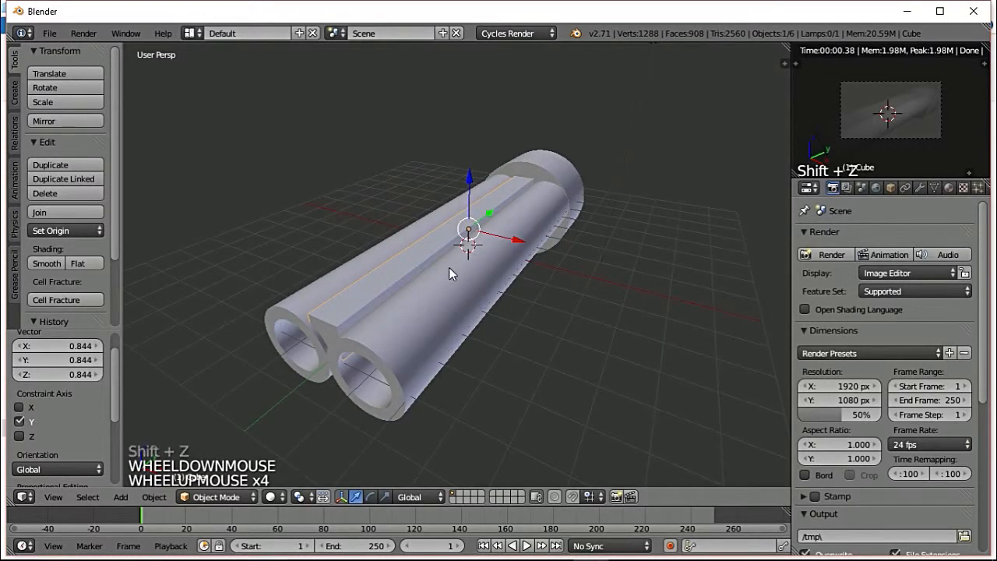
- Switch to Photos, examine the whole scattergun reference and its barrel details up close, and return to Blender
mouse_move(632, 553)
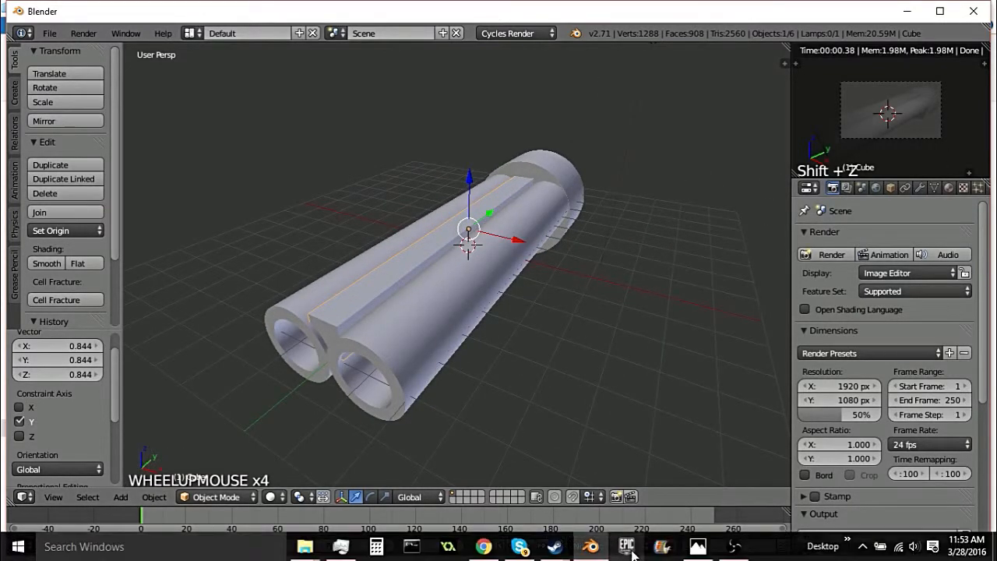
click(698, 546)
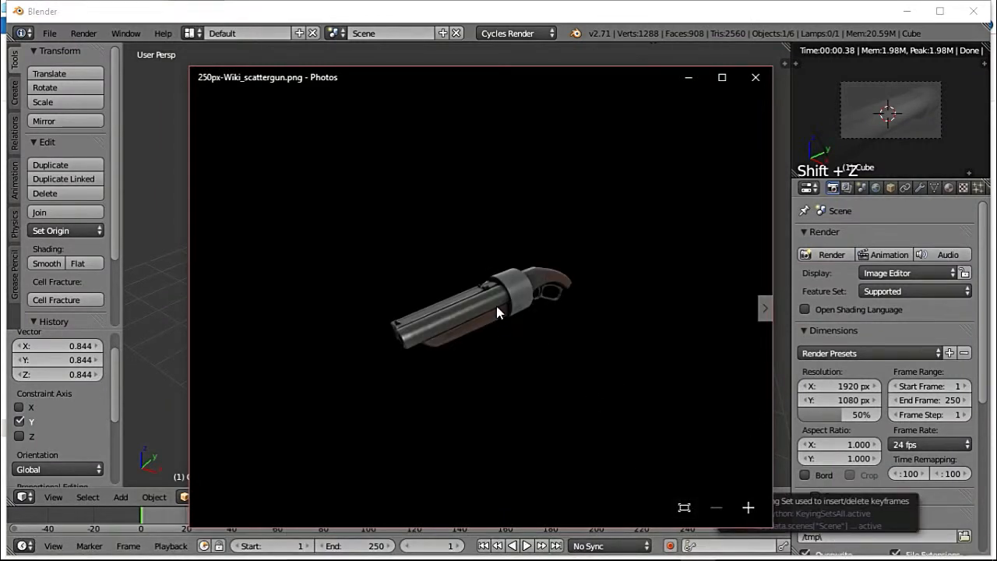
scroll(486, 338, up, 4)
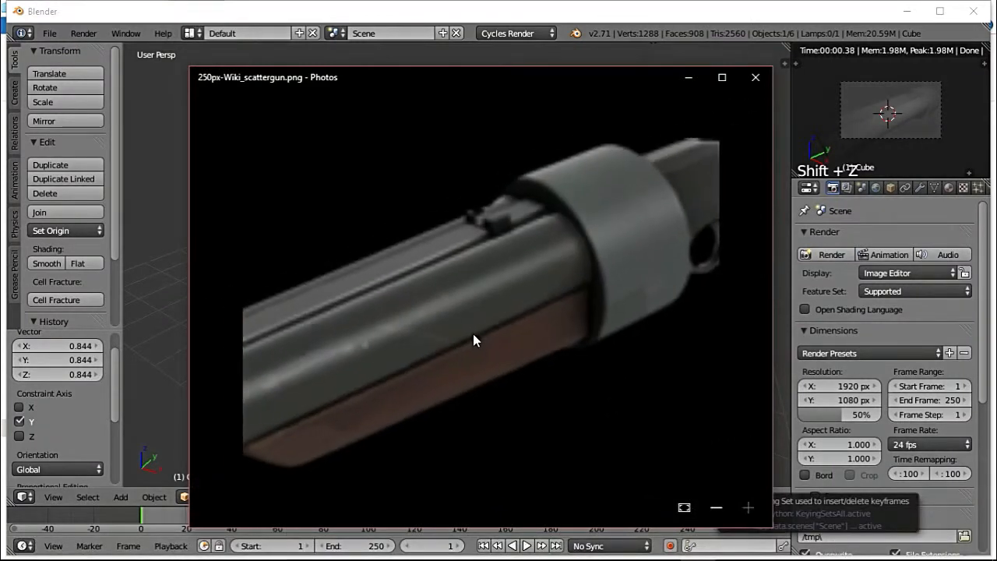
scroll(470, 337, down, 4)
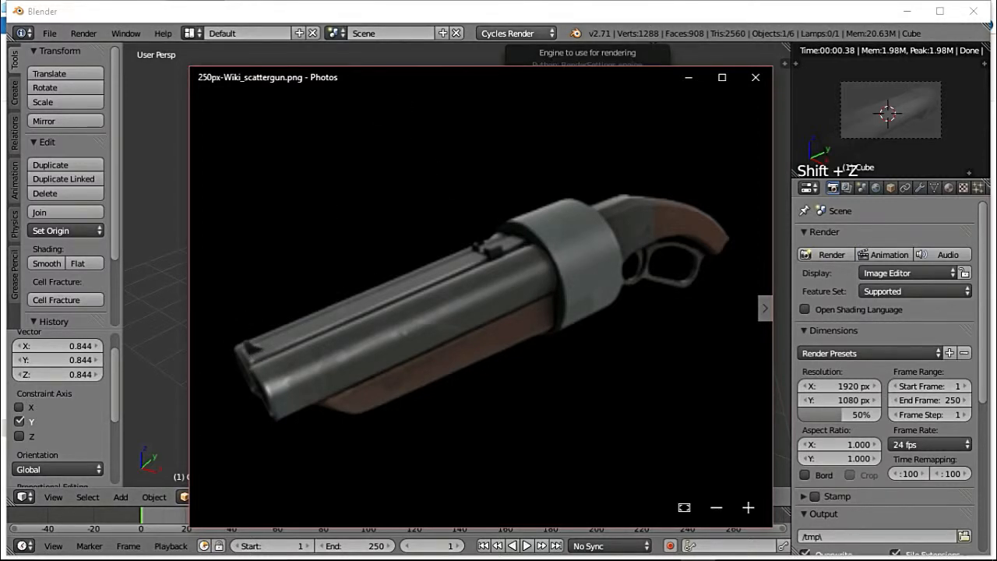
click(569, 15)
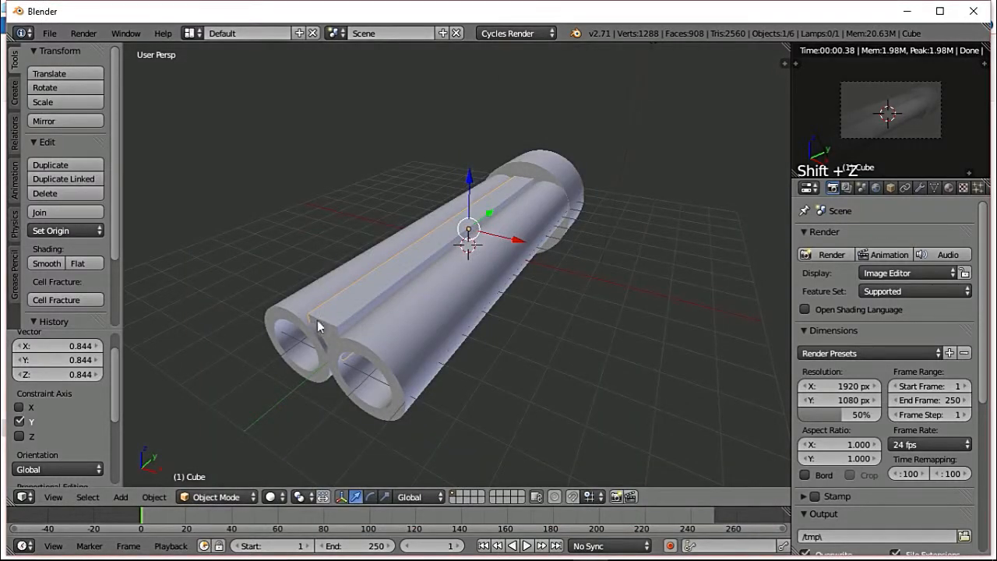
- Add a cube at the 3D cursor and isolate it in local view
key(shift+a)
mouse_move(447, 305)
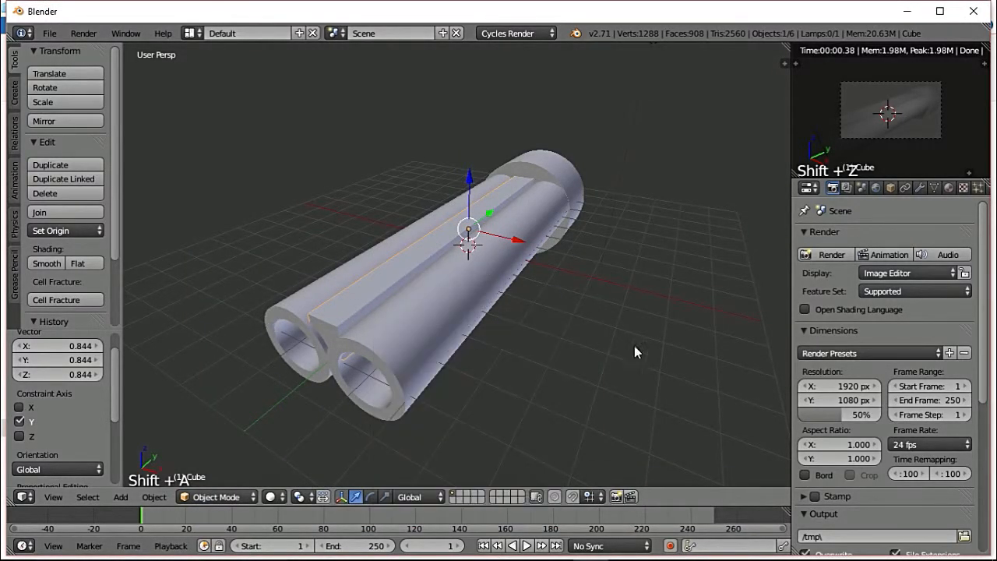
key(shift+a)
mouse_move(602, 329)
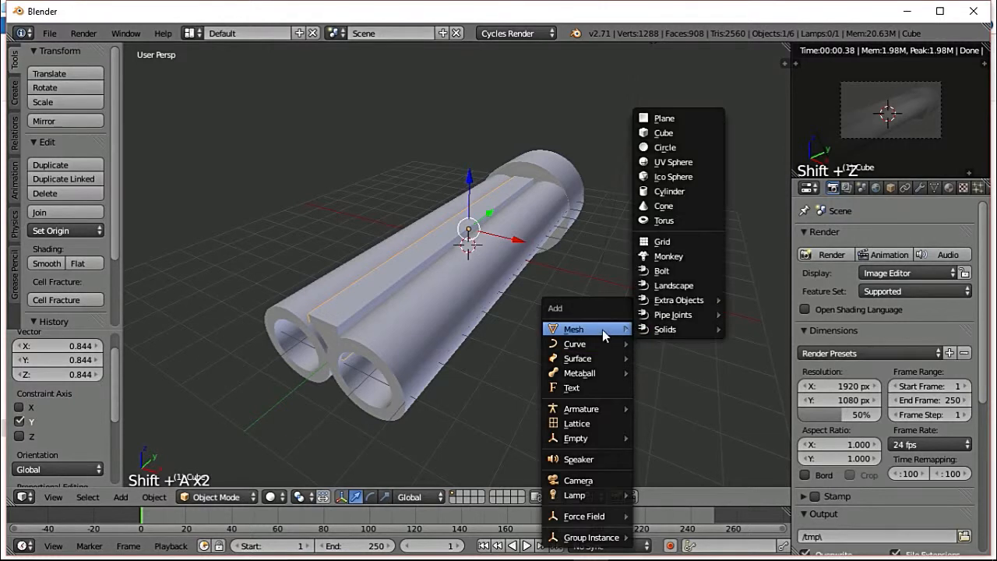
click(668, 134)
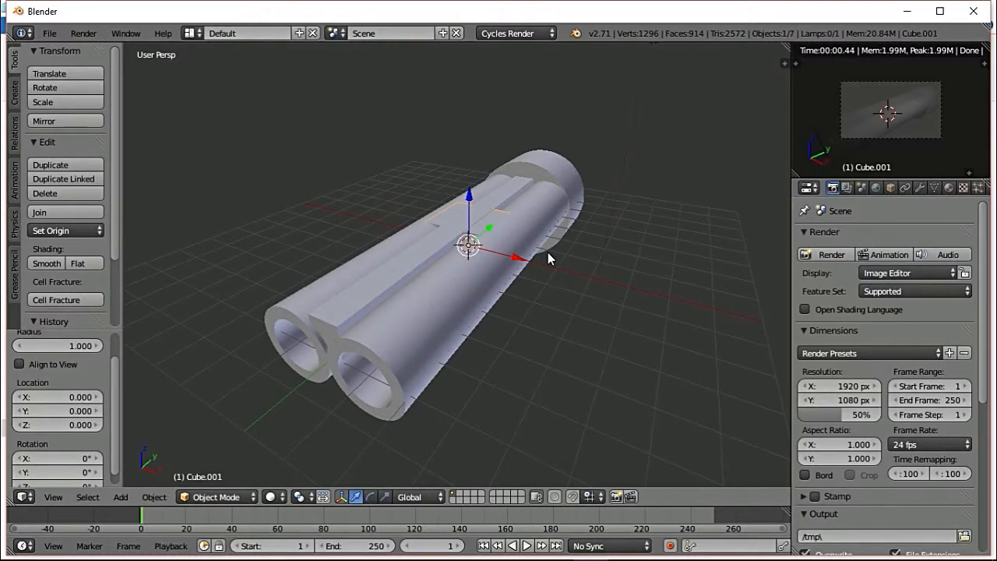
key(KP_Divide)
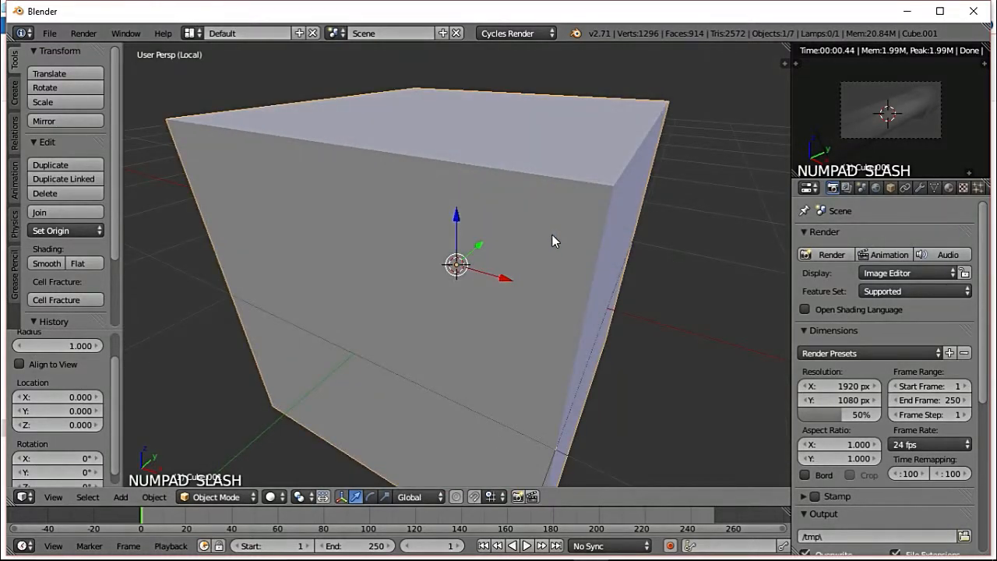
scroll(551, 234, down, 4)
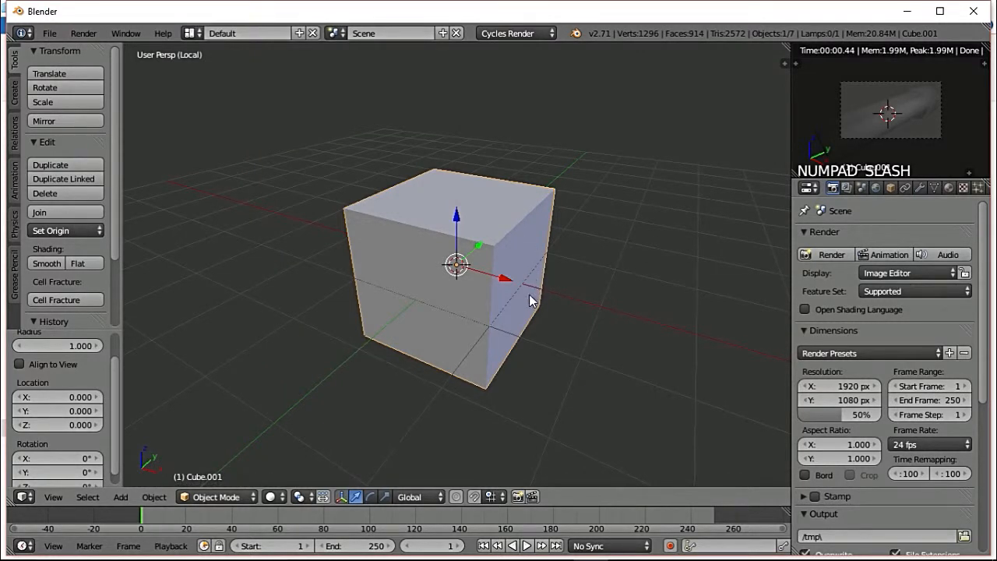
key(KP_6)
key(KP_6)
key(KP_6)
key(KP_6)
key(KP_6)
key(KP_6)
key(KP_4)
key(KP_4)
key(KP_4)
key(KP_4)
key(KP_4)
key(KP_4)
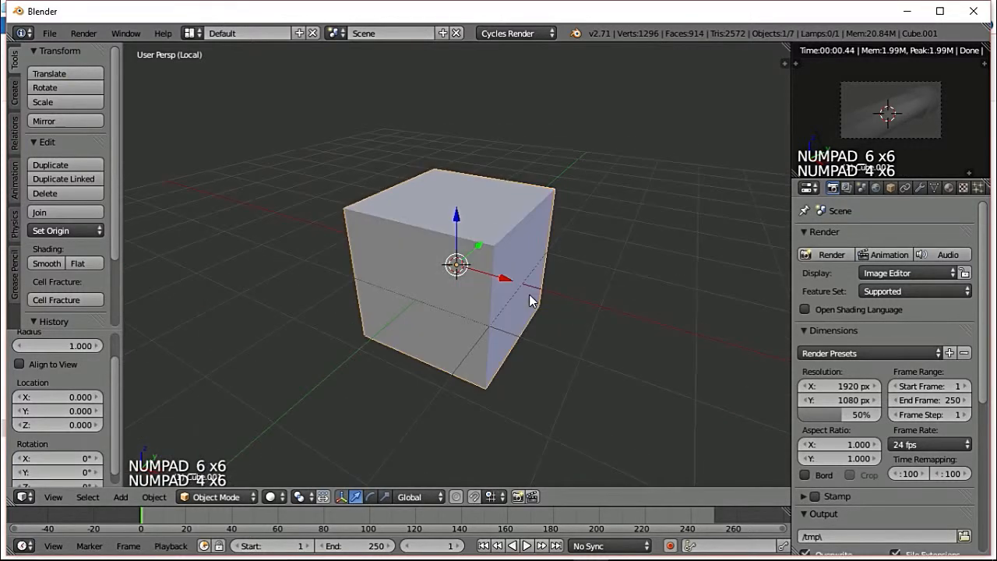
- In edge select mode, move one top edge of the cube about 2 units along global Y onto the opposite top edge to form a wedge
key(KP_6)
key(KP_6)
key(KP_6)
key(KP_6)
key(KP_6)
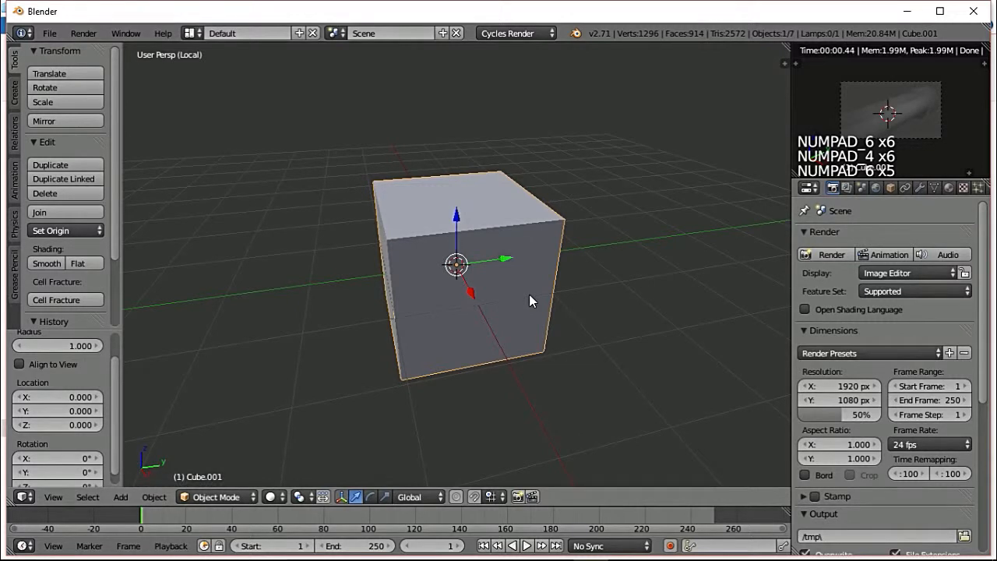
key(Tab)
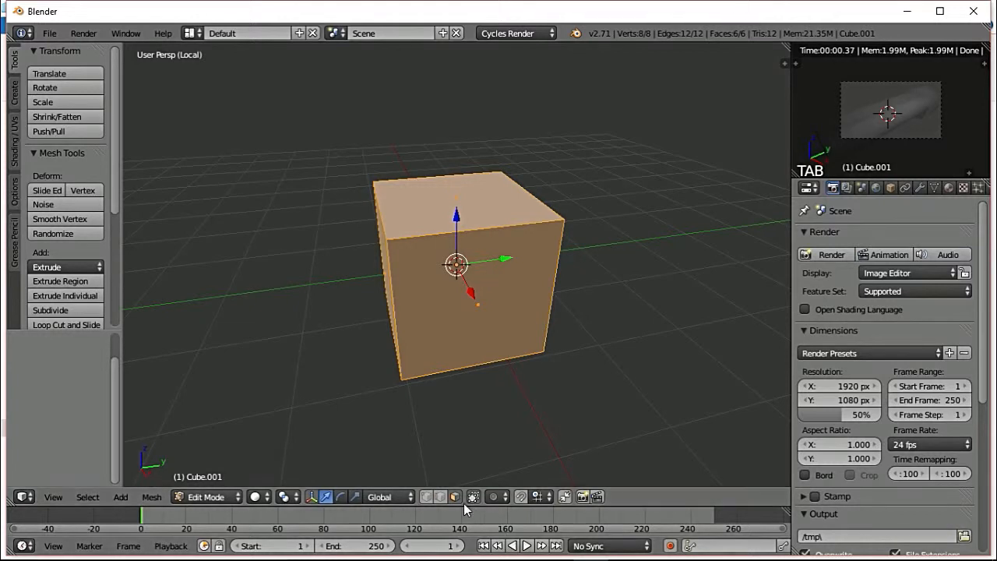
click(439, 499)
right_click(381, 216)
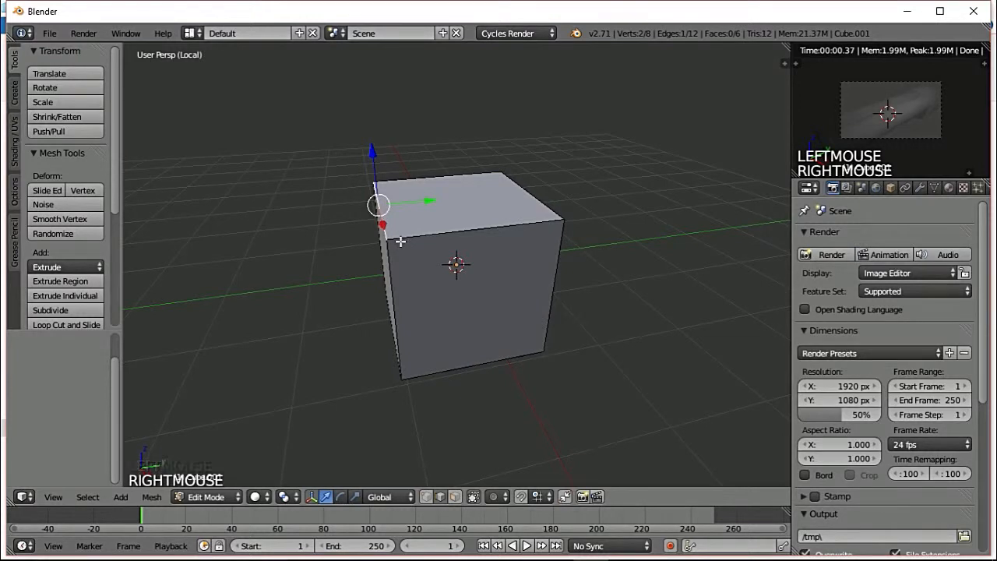
drag(429, 201, 502, 199)
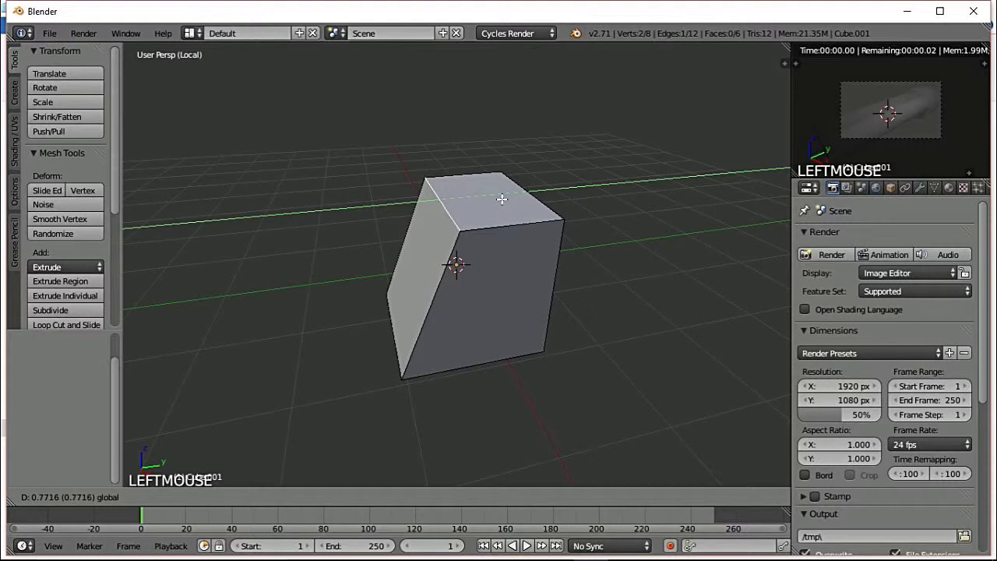
drag(502, 200, 576, 200)
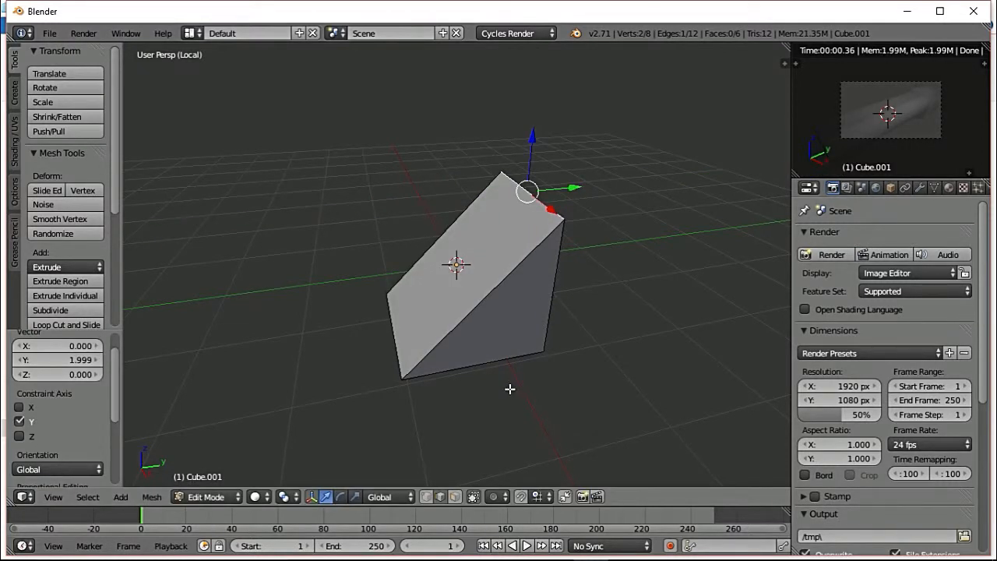
- Leave local view and Edit Mode, and move the wedge to the top strip's front end at the muzzle
scroll(562, 296, down, 2)
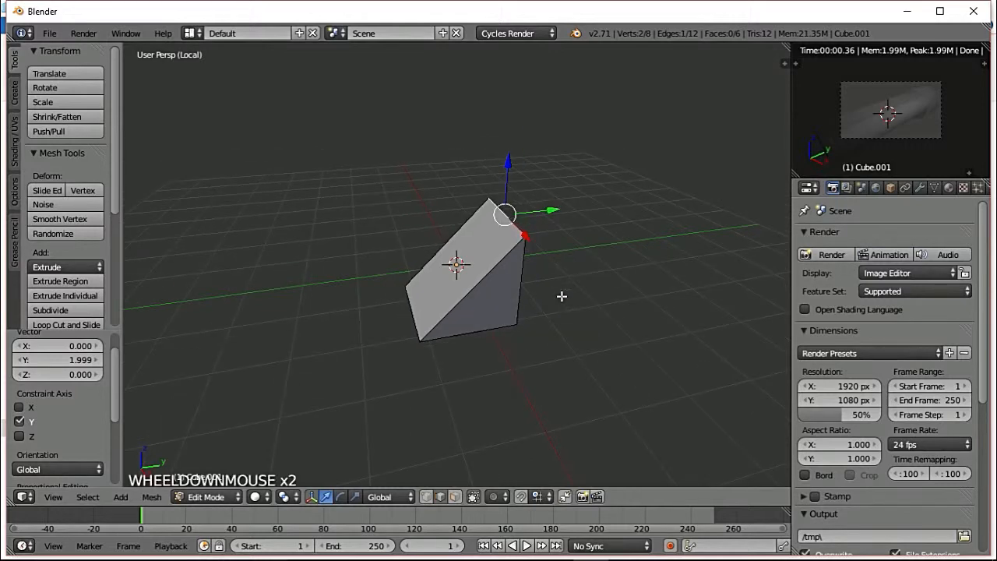
key(KP_Divide)
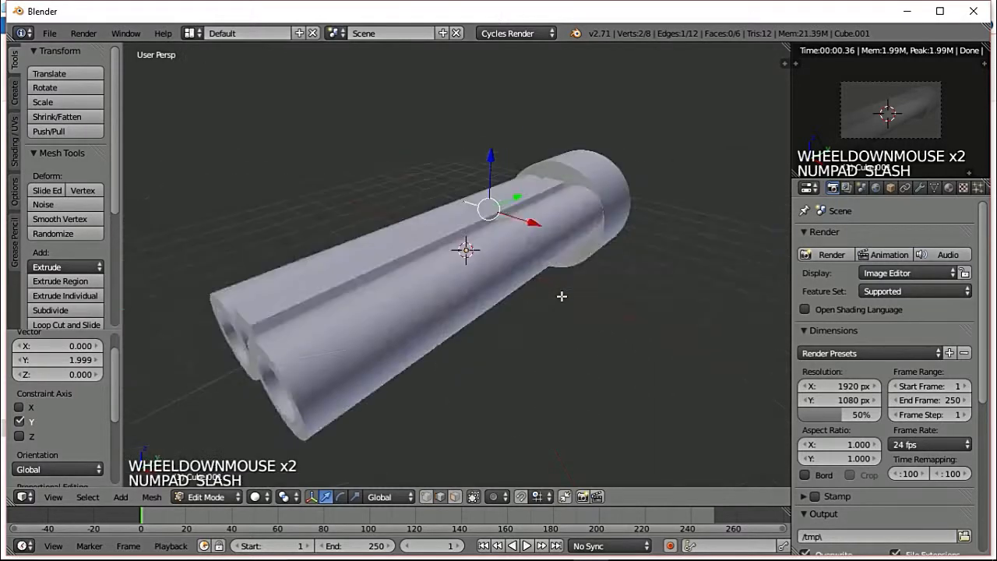
key(Tab)
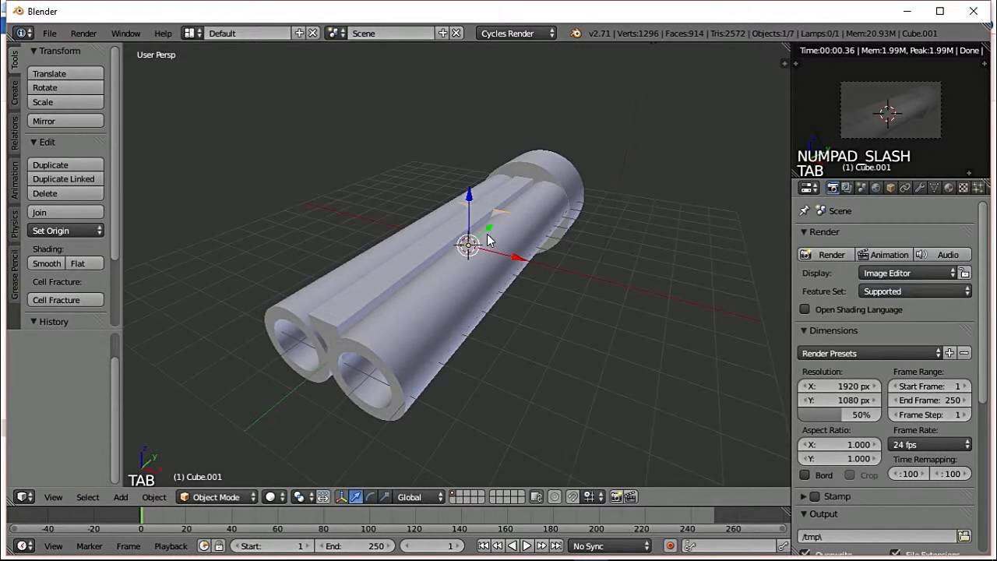
drag(488, 230, 373, 343)
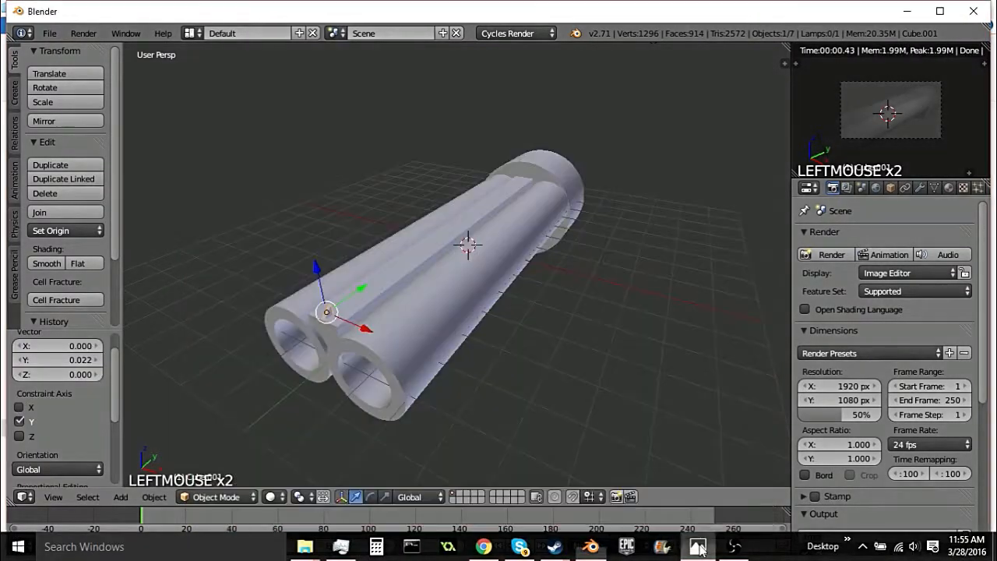
- Rotate the wedge 180° about the global Z axis at the strip's front end
key(r)
key(z)
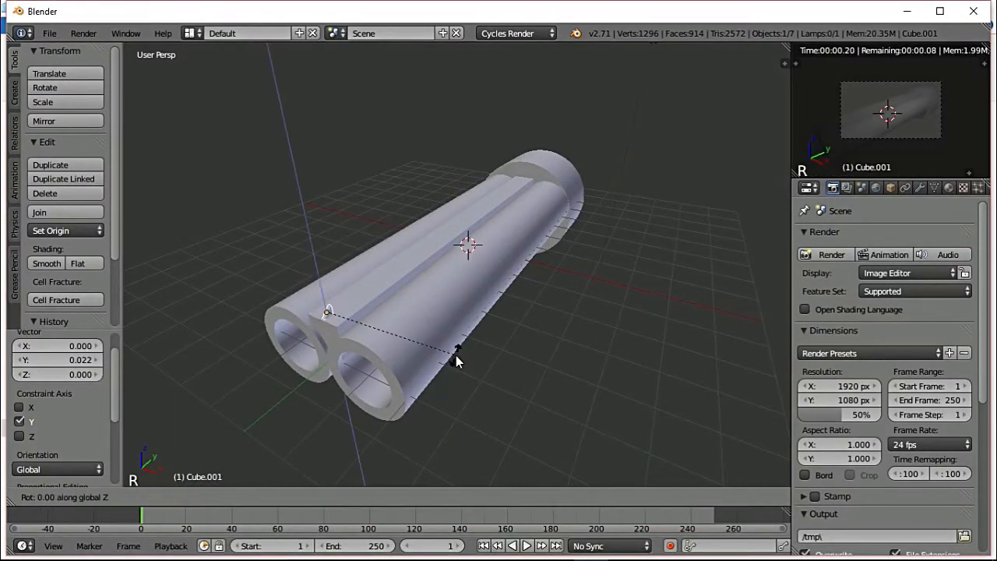
text(180)
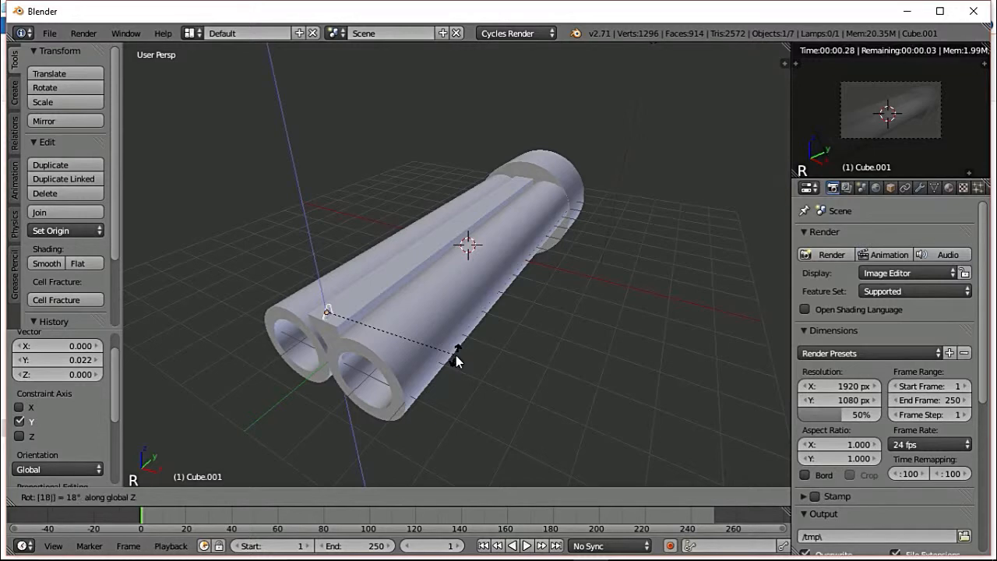
key(Return)
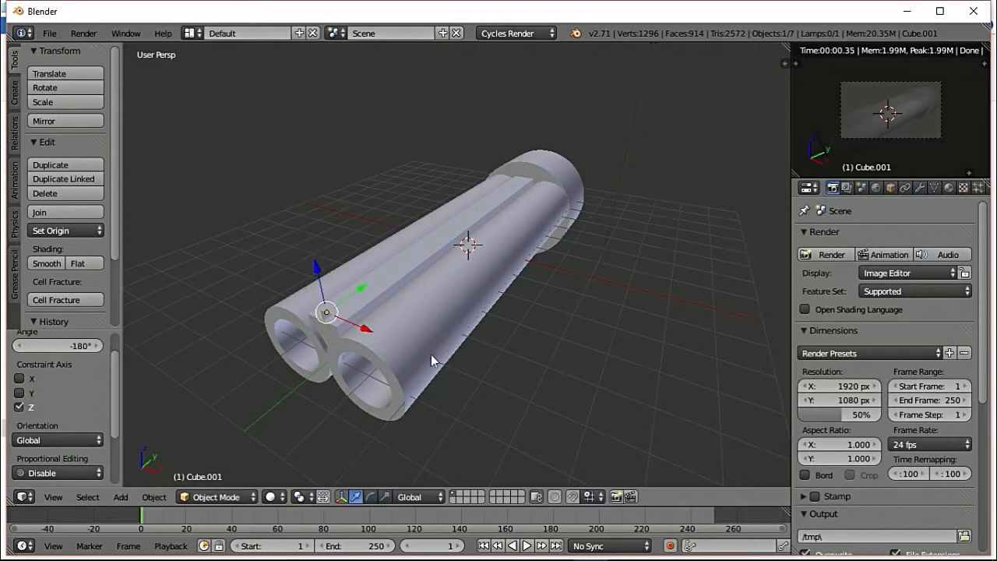
scroll(389, 357, up, 3)
scroll(356, 358, down, 2)
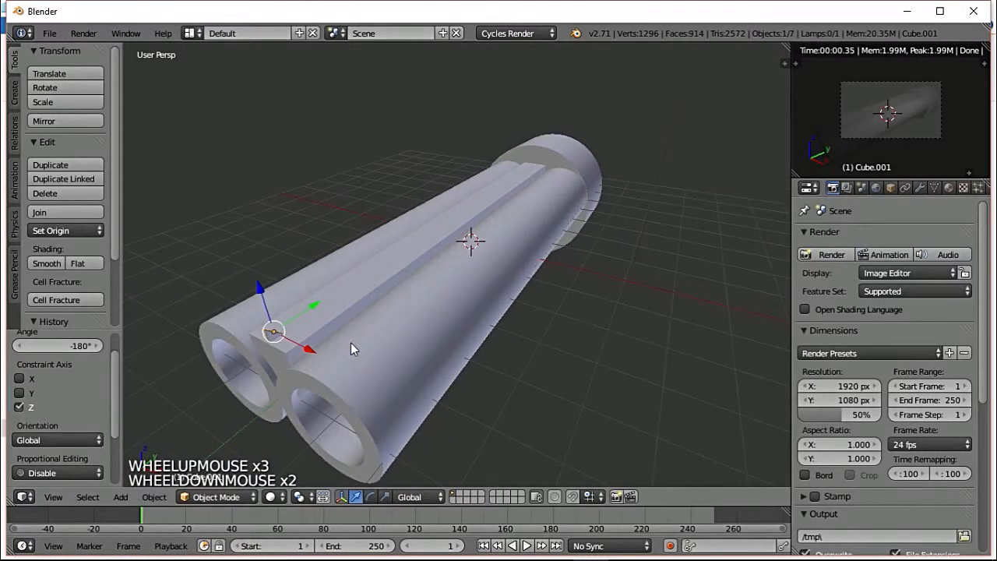